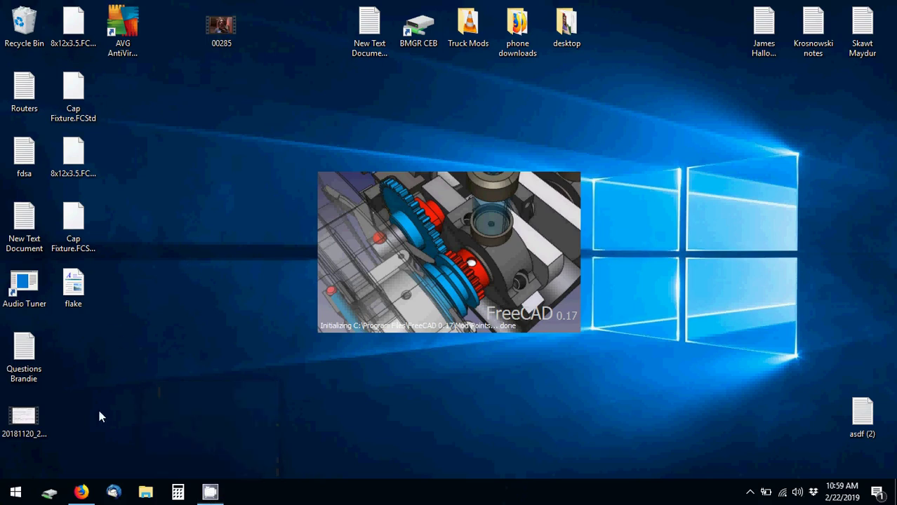
Step: In Firefox, go to the Open Source Ecology wiki and search it for the Universal Tube Builder page
click(81, 492)
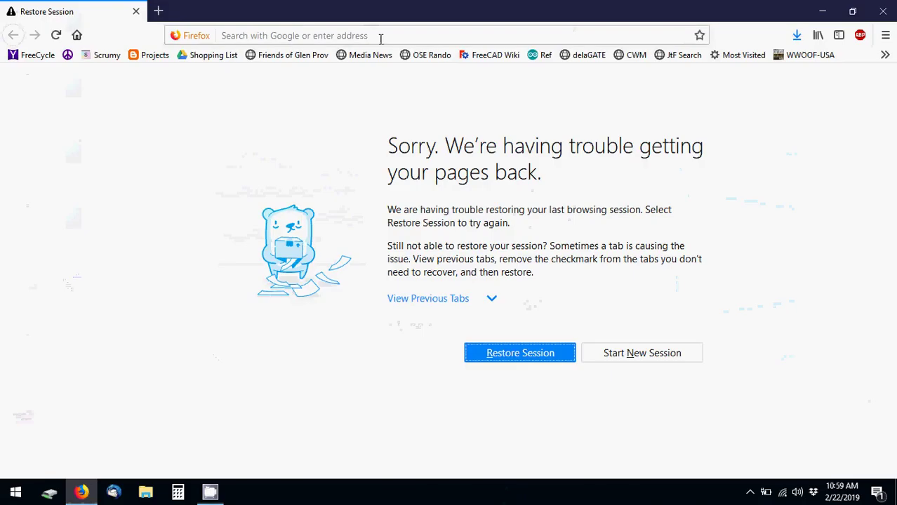
click(428, 55)
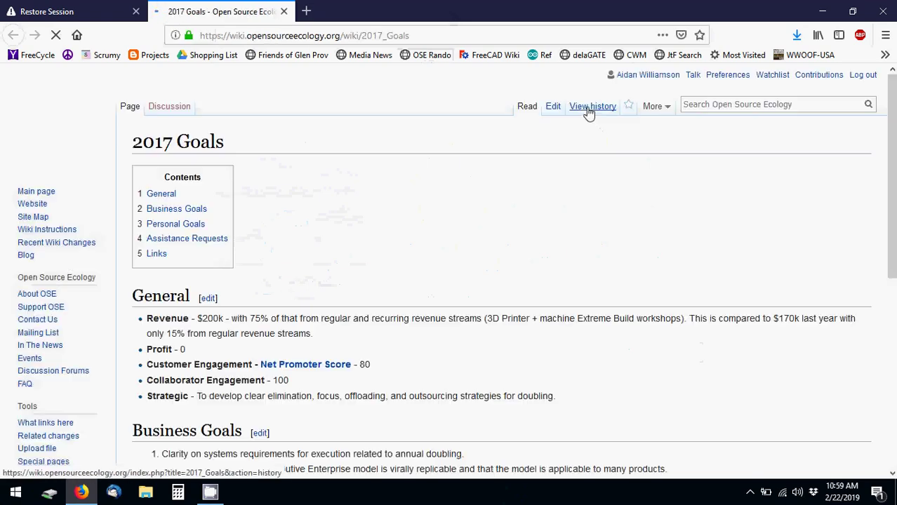
mouse_move(681, 110)
click(708, 104)
text(Universal Tube BUilder)
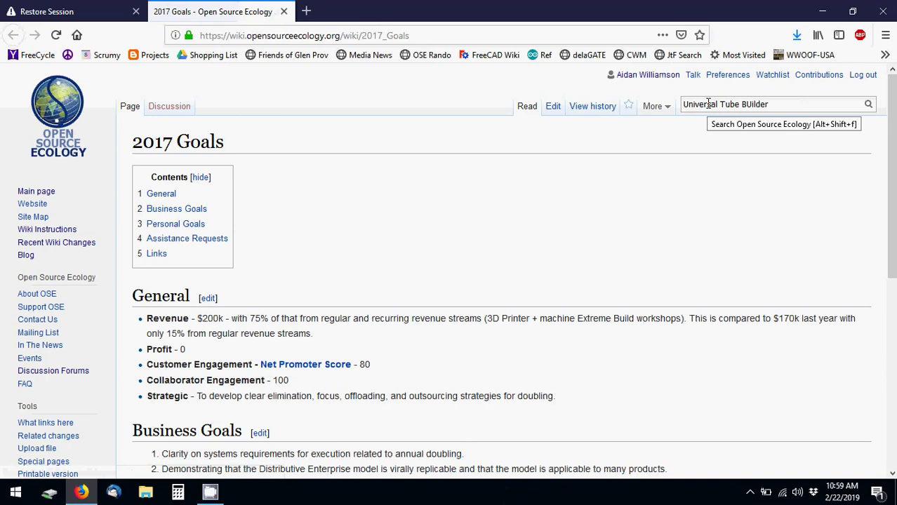
key(Return)
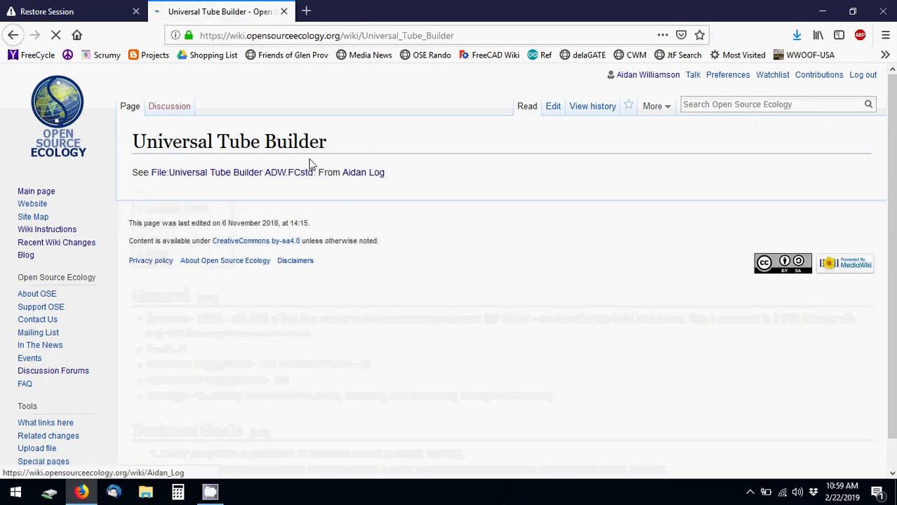
Step: Open the wiki's file page for Universal Tube Builder ADW.FCstd and download the file
click(254, 176)
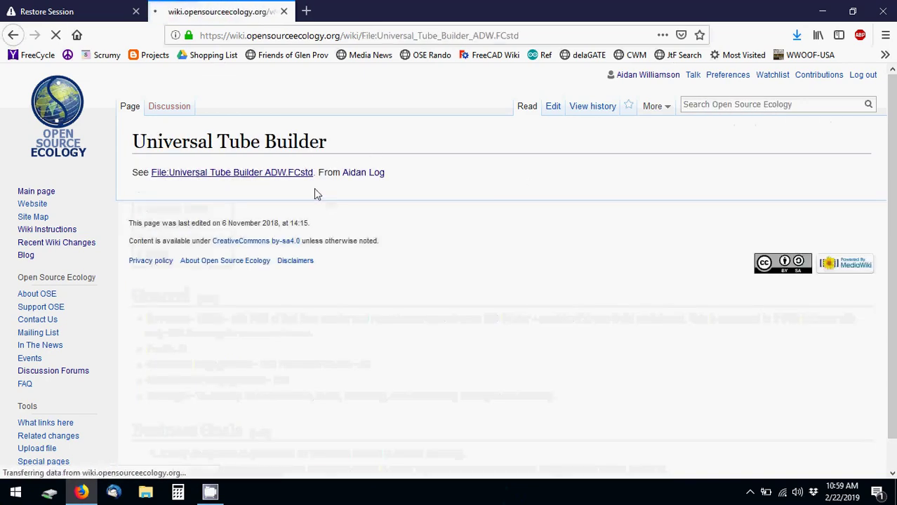
click(214, 199)
click(499, 362)
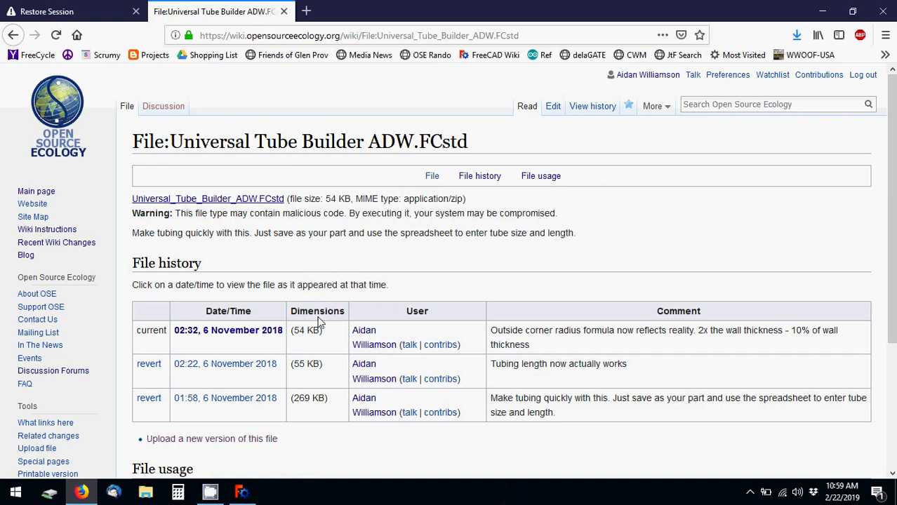
click(796, 35)
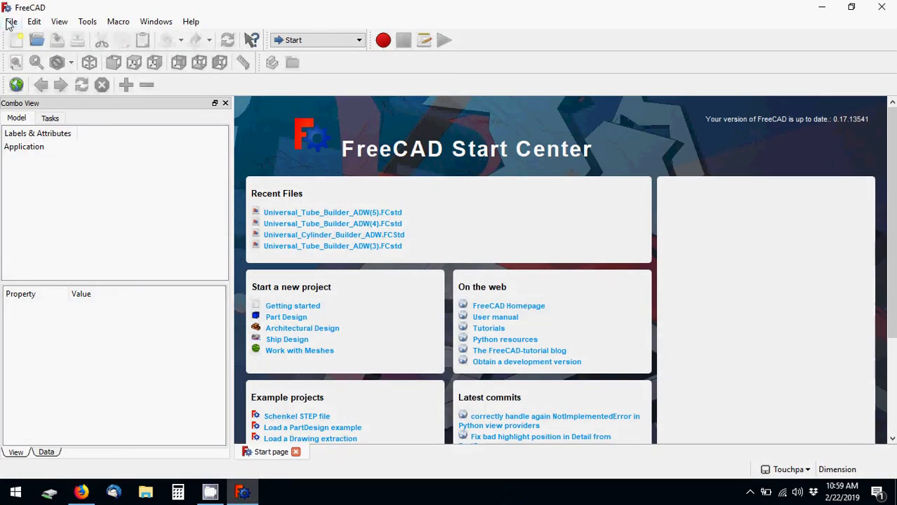
Step: Switch to FreeCAD and open the downloaded Universal_Tube_Builder_ADW(6) file, bringing the whole tube into view
click(11, 21)
click(32, 51)
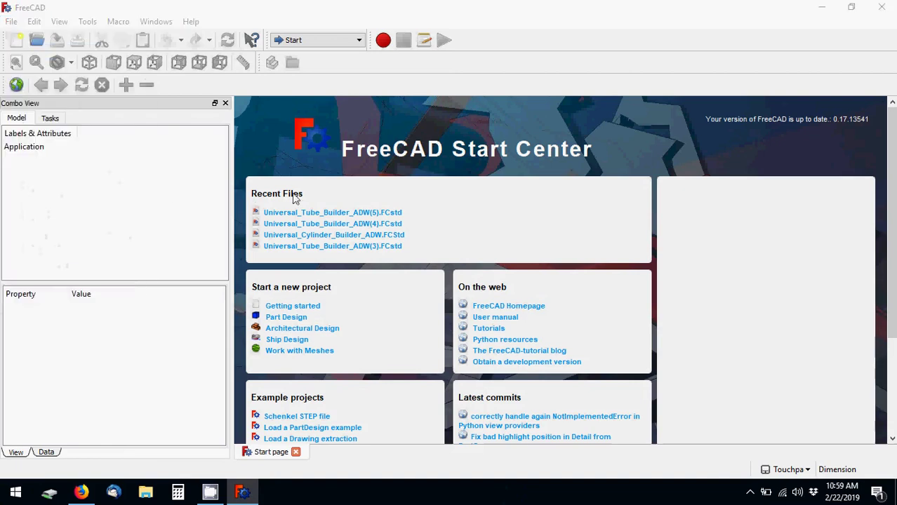
double_click(197, 107)
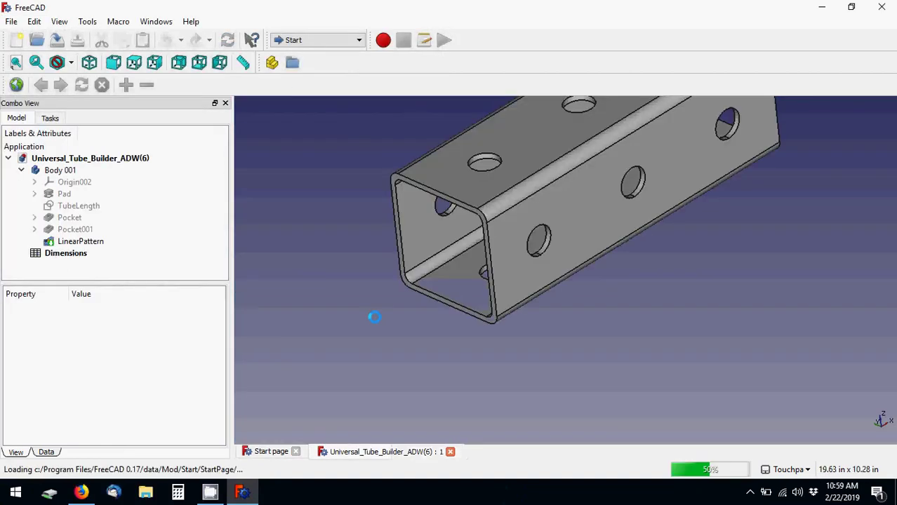
scroll(493, 254, down, 5)
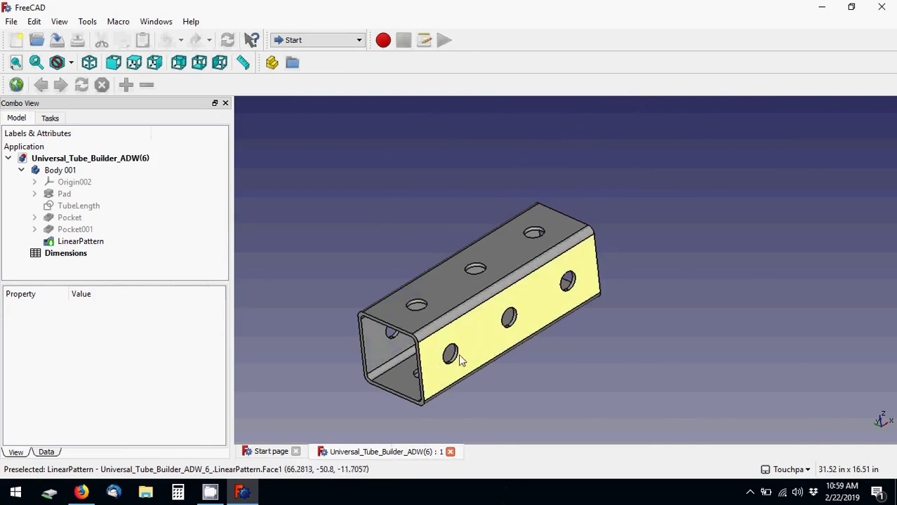
scroll(466, 359, down, 2)
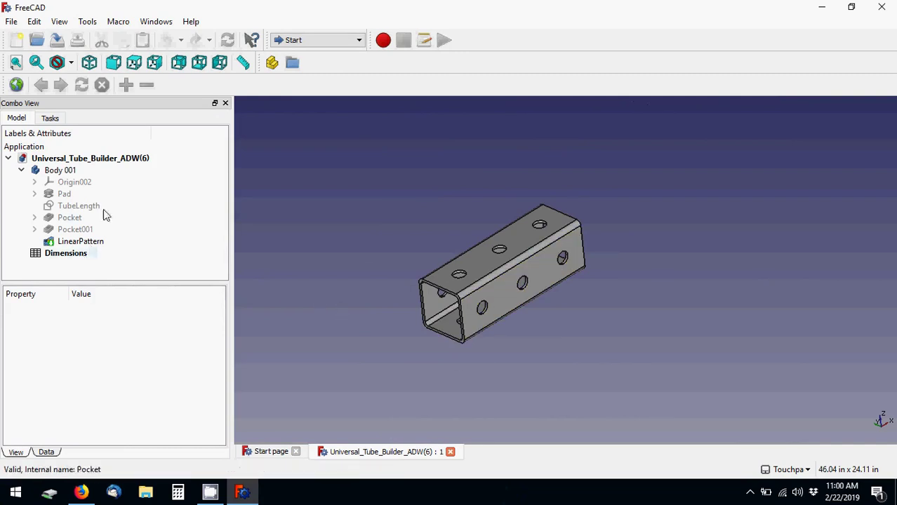
Step: Open the model's Dimensions spreadsheet and widen column B to fit its full header
click(19, 171)
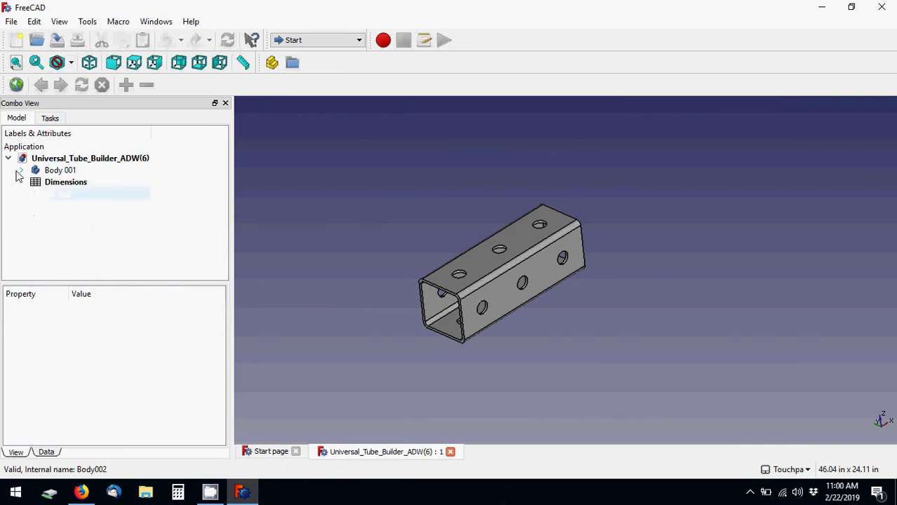
click(58, 171)
click(59, 183)
click(104, 251)
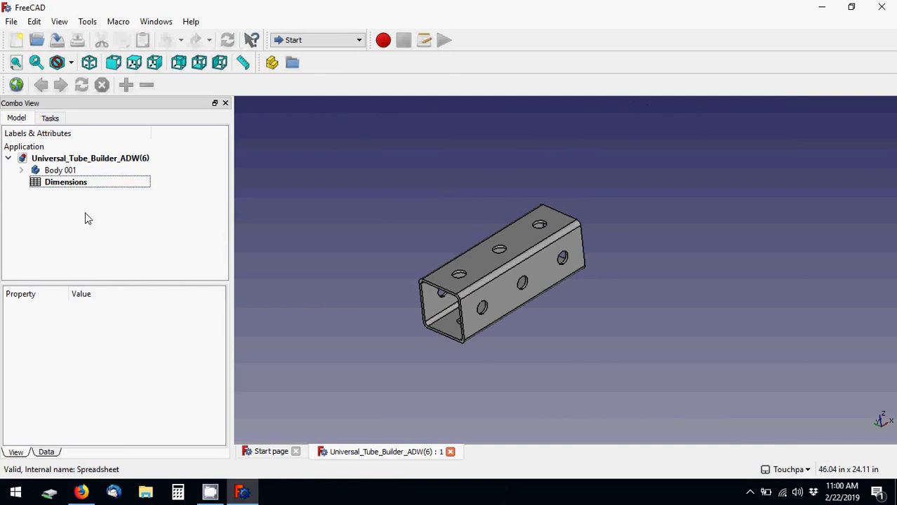
double_click(65, 188)
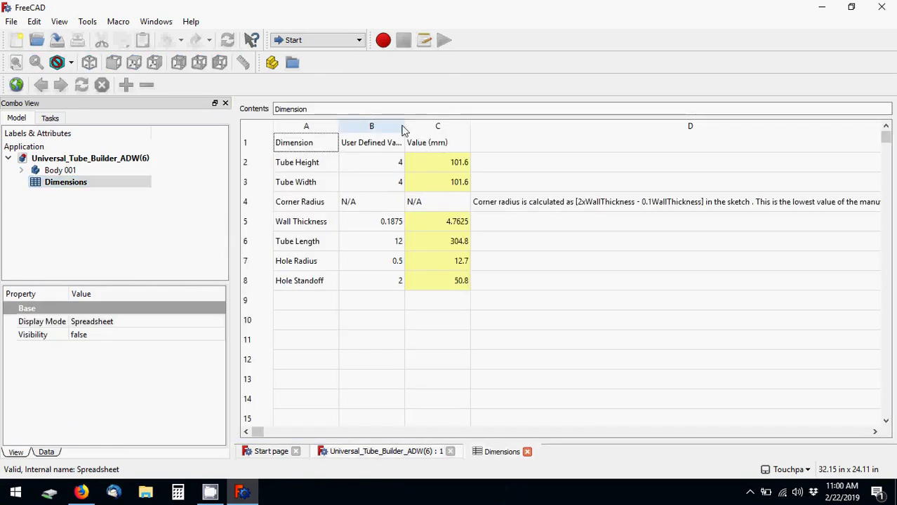
drag(404, 125, 426, 122)
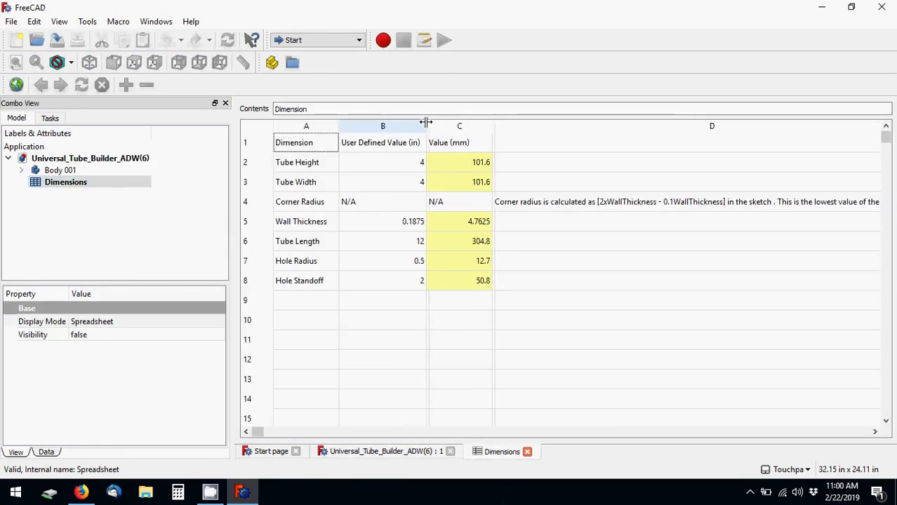
Step: Examine the user-defined inch values in column B and the calculated millimetre values in column C
double_click(350, 319)
click(355, 306)
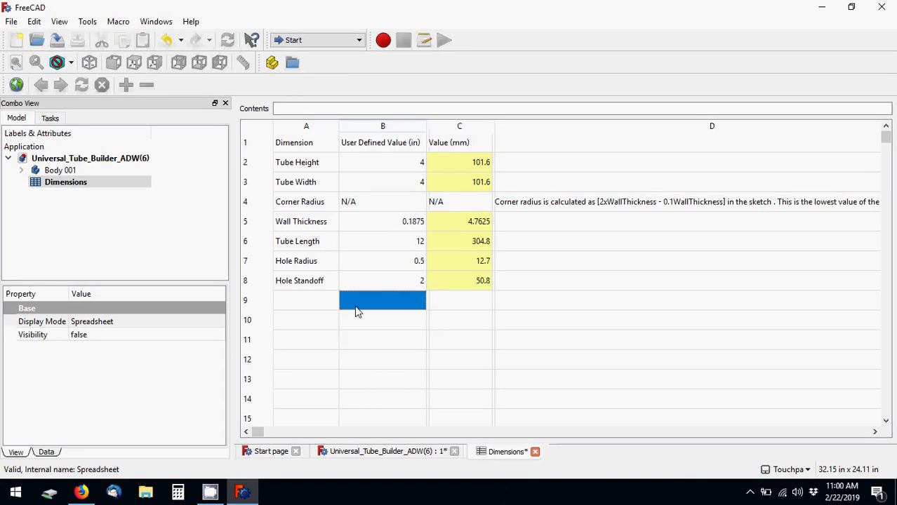
click(386, 160)
click(386, 126)
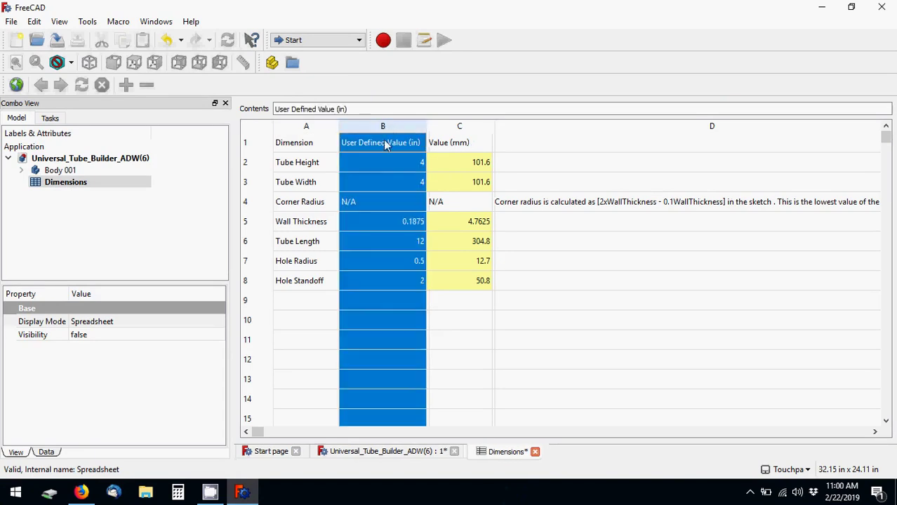
click(389, 161)
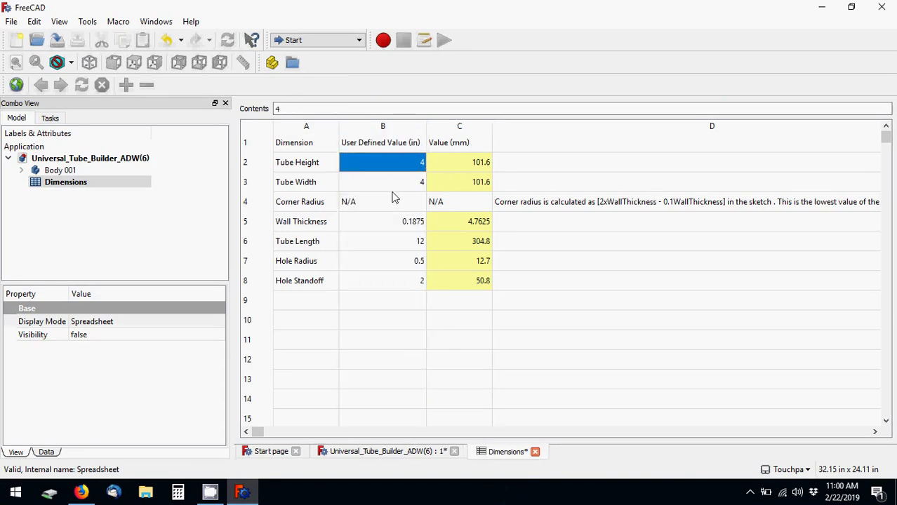
click(449, 167)
drag(454, 288, 453, 166)
Step: Set the user-defined Tube Height to 2 in and the Tube Width to 6 in
click(404, 163)
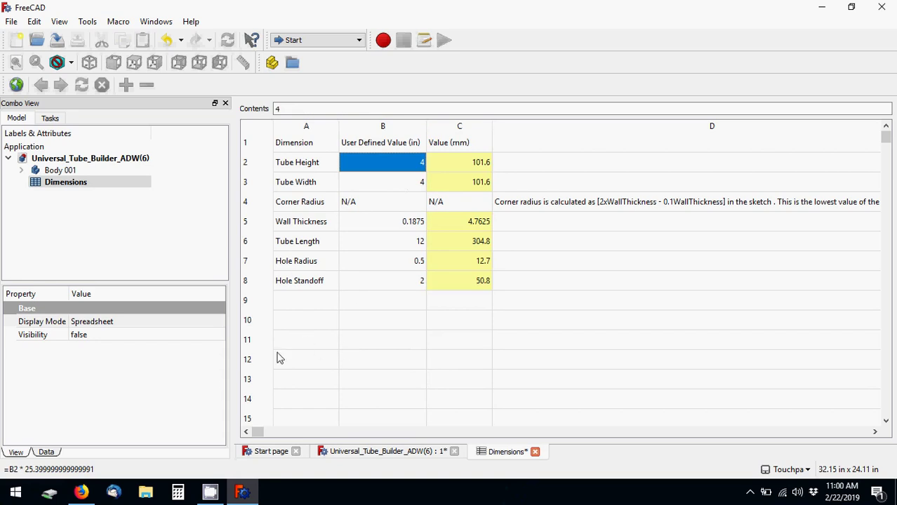
click(341, 452)
click(495, 453)
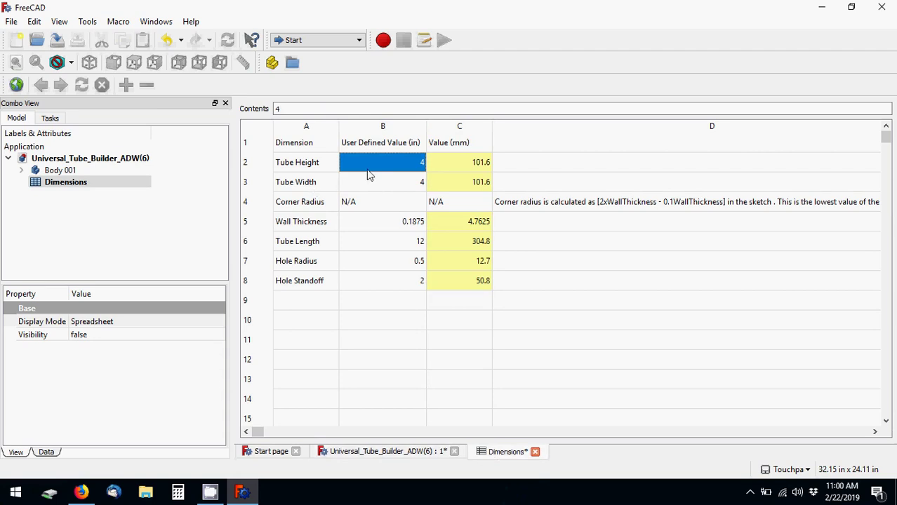
text(2)
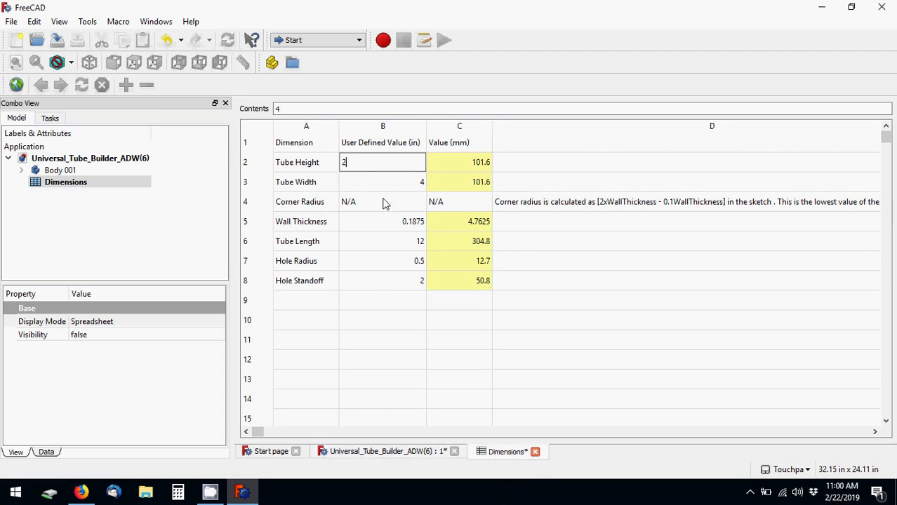
key(Return)
text(6)
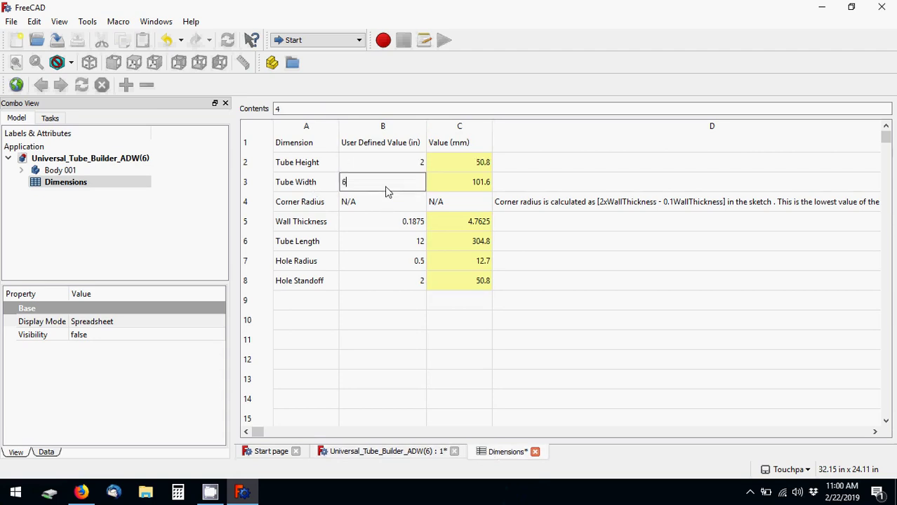
Step: Set the user-defined Wall Thickness to 0.375 in
click(384, 229)
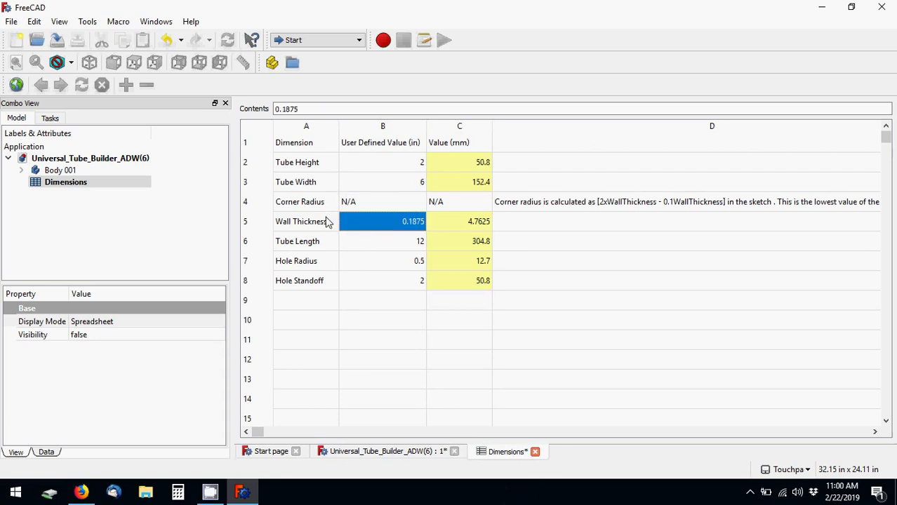
click(327, 222)
click(361, 225)
text(.)
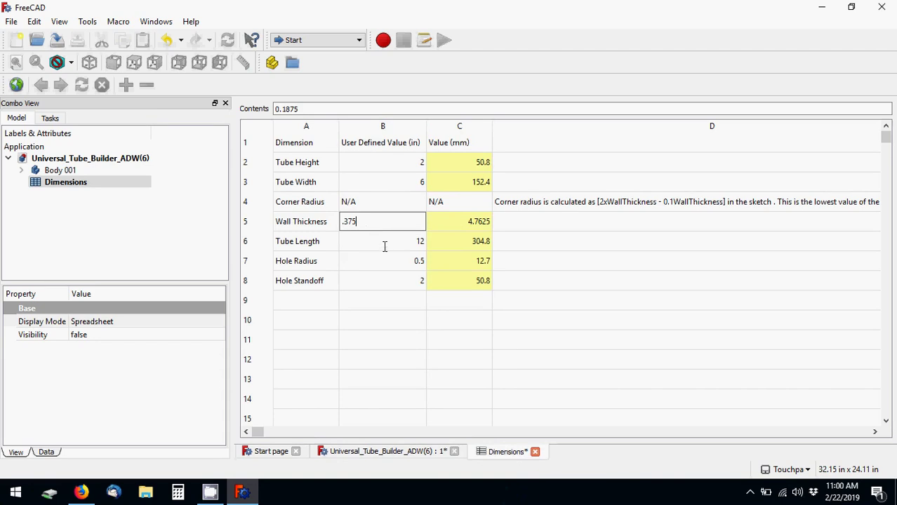
text(375)
Step: Set the remaining user-defined values: Tube Length 48 in, Hole Radius 0.25 in and Hole Standoff 1 in
click(385, 246)
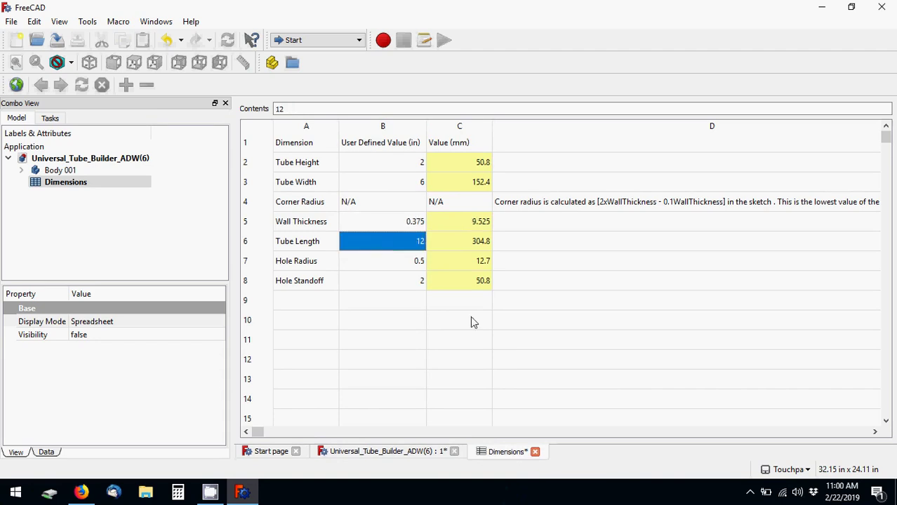
text(48)
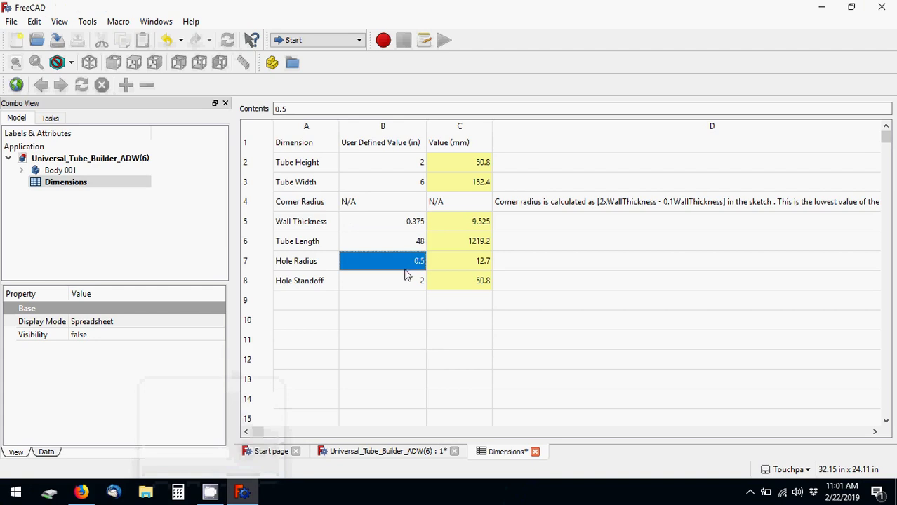
text(.2)
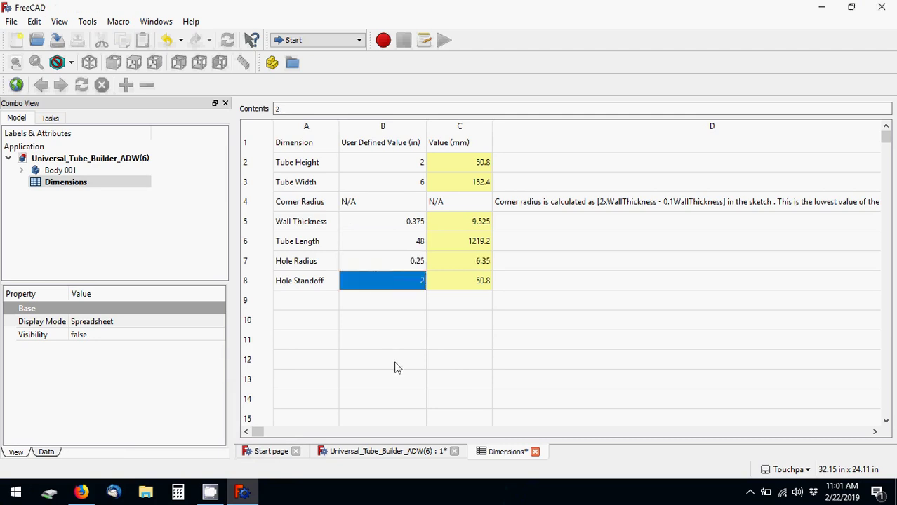
text(1)
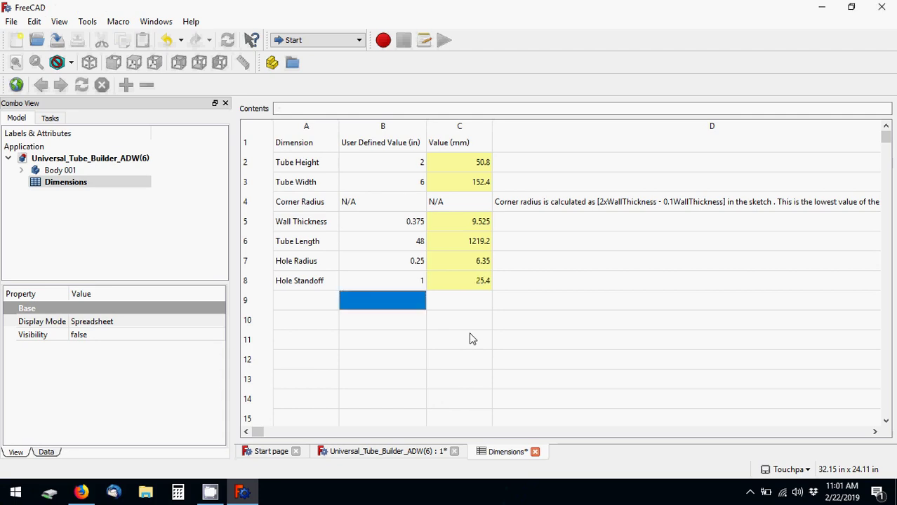
Step: Examine the resized tube in the 3D model, including its full length, hole pattern and end-face corner radii
click(371, 455)
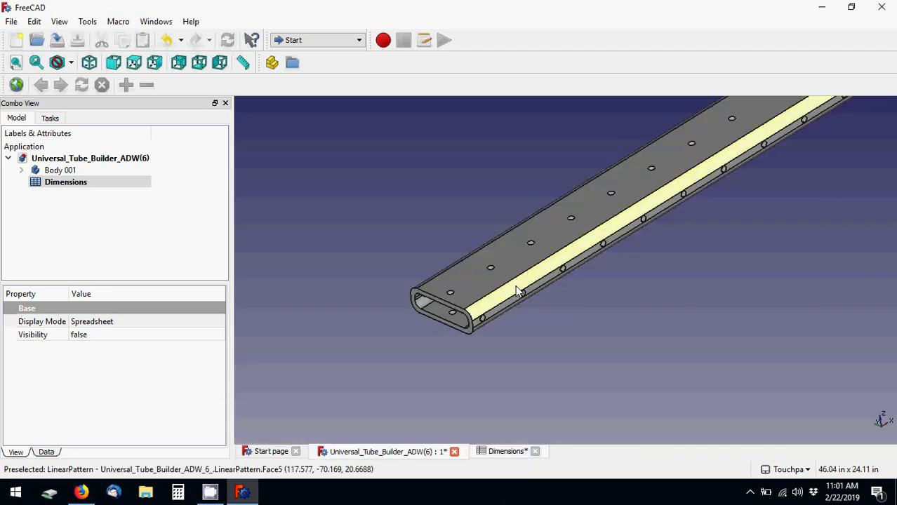
scroll(537, 329, down, 3)
scroll(538, 326, down, 1)
scroll(540, 325, up, 4)
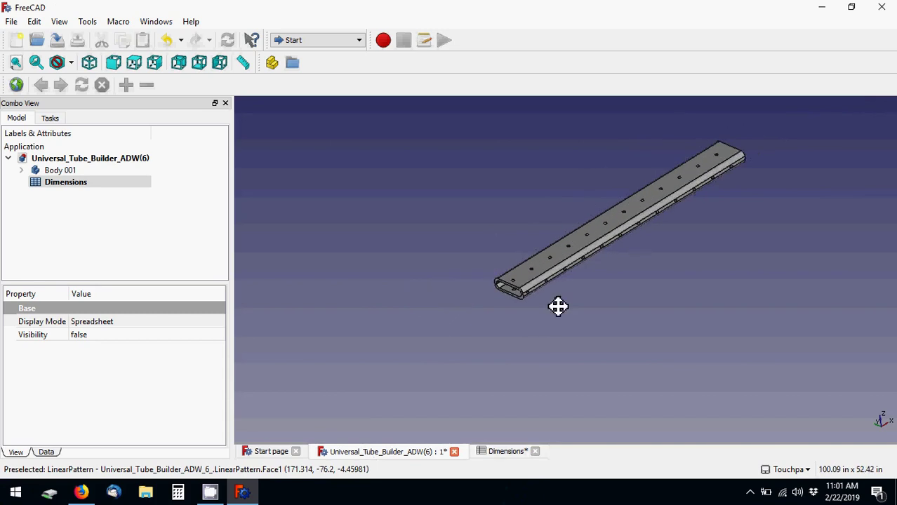
scroll(546, 298, up, 1)
alt+drag(368, 344, 455, 390)
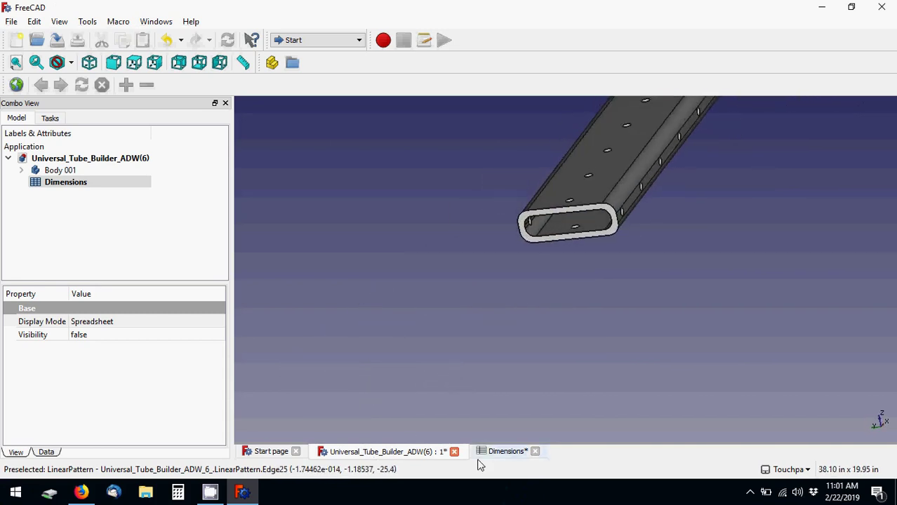
click(482, 452)
click(412, 450)
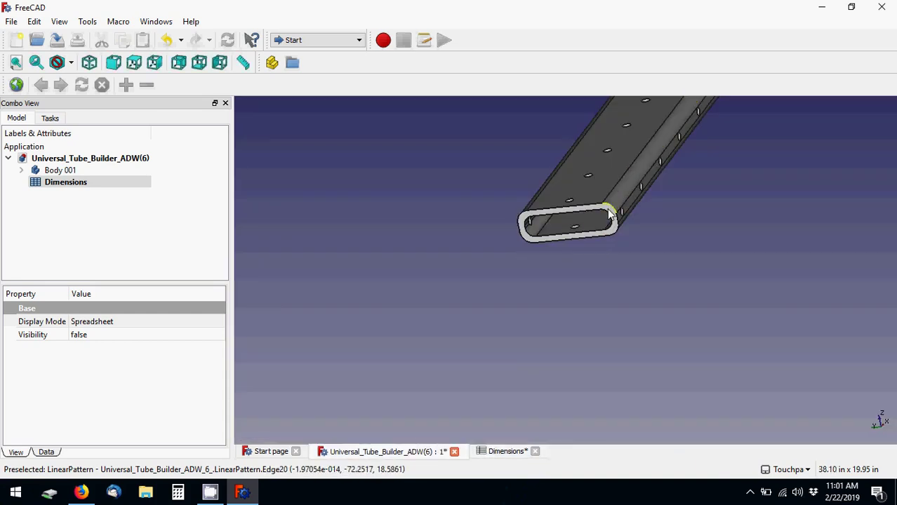
Step: Set the user-defined Wall Thickness to 0.125 in and bring up the updated tube model
click(507, 453)
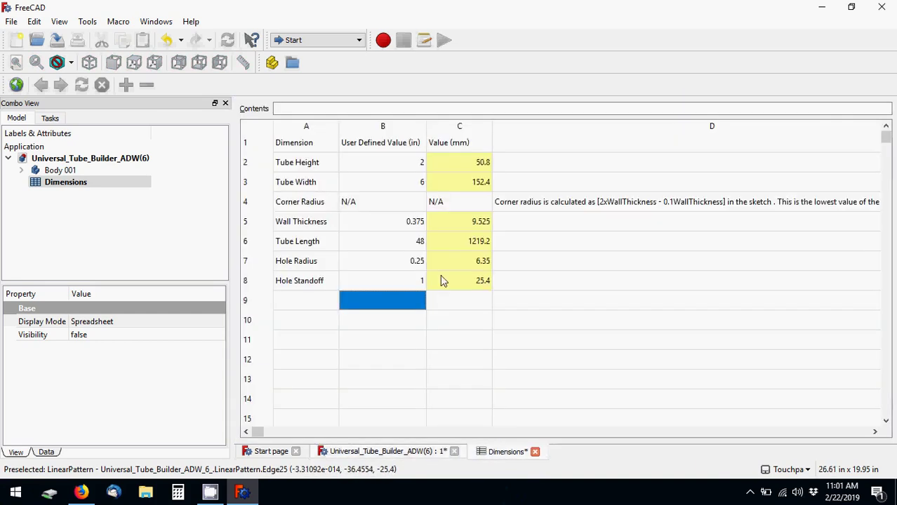
click(407, 221)
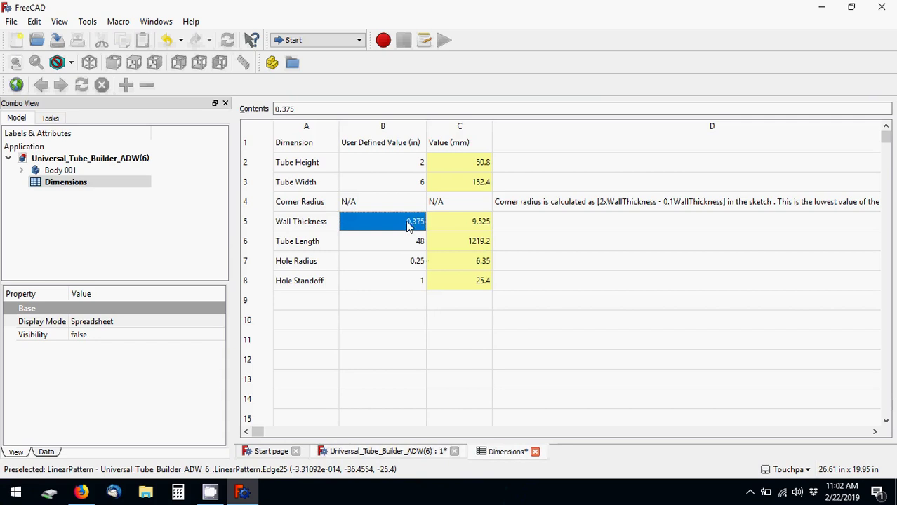
text(.125)
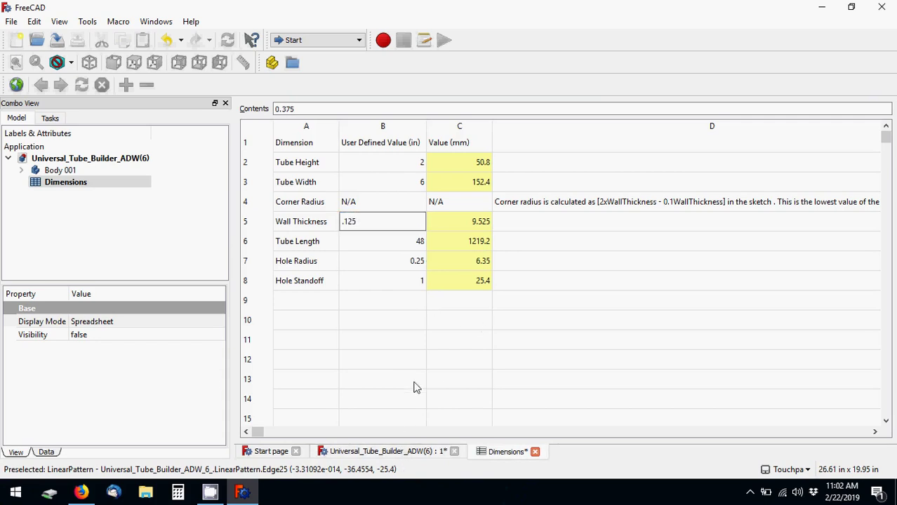
key(Return)
click(391, 453)
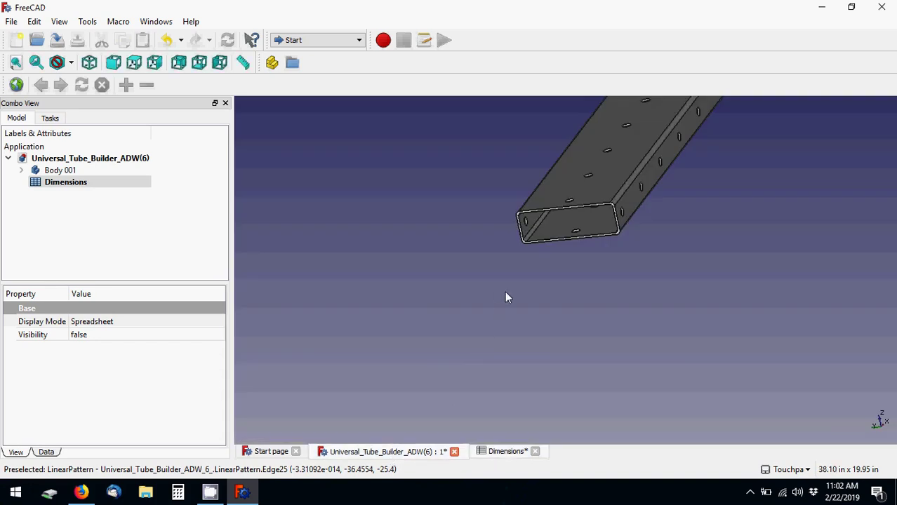
Step: Examine the thinner-walled tube in the 3D model, including its end profile, corner radii and hole pattern along the full length
scroll(596, 261, down, 5)
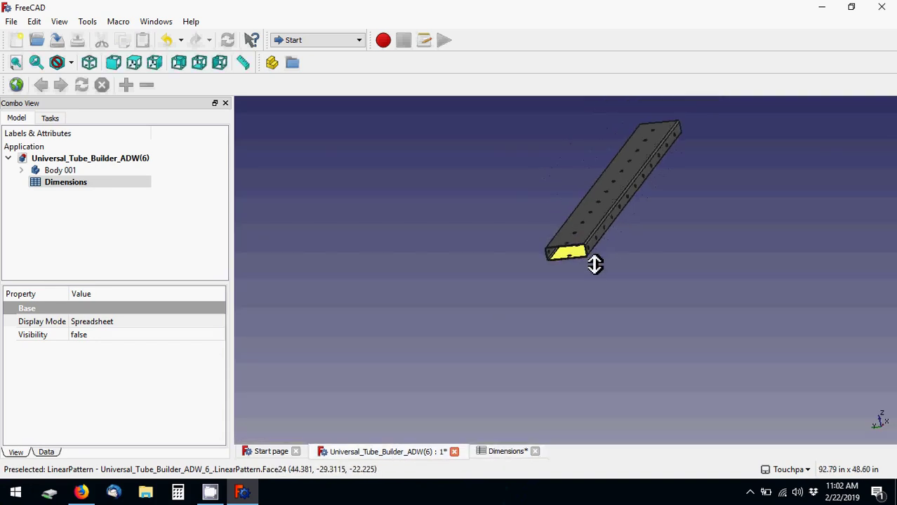
scroll(510, 327, up, 5)
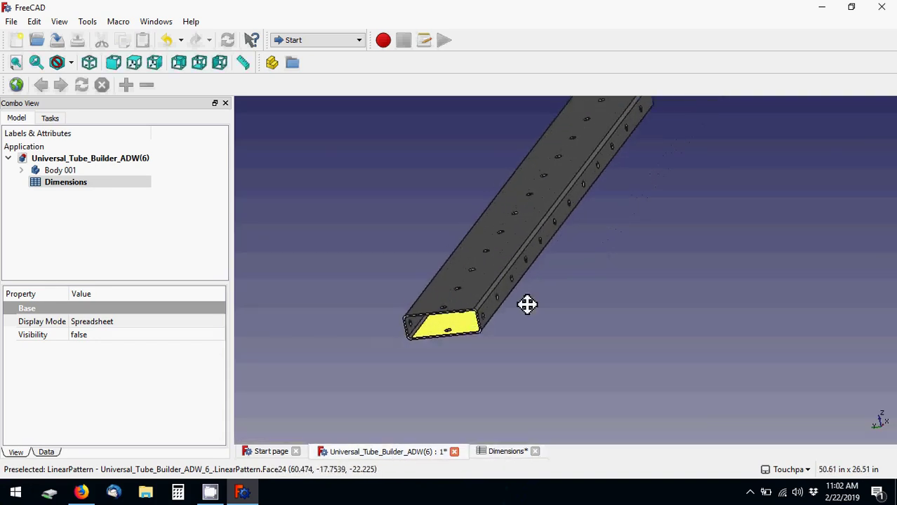
scroll(572, 279, up, 3)
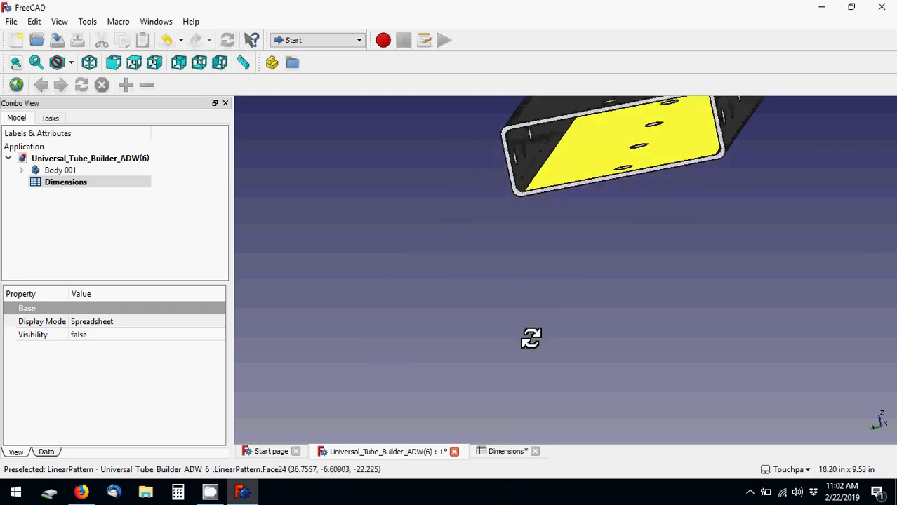
middle_drag(525, 347, 515, 319)
scroll(557, 355, down, 3)
scroll(557, 355, down, 3)
middle_drag(629, 237, 609, 289)
middle_drag(605, 234, 558, 274)
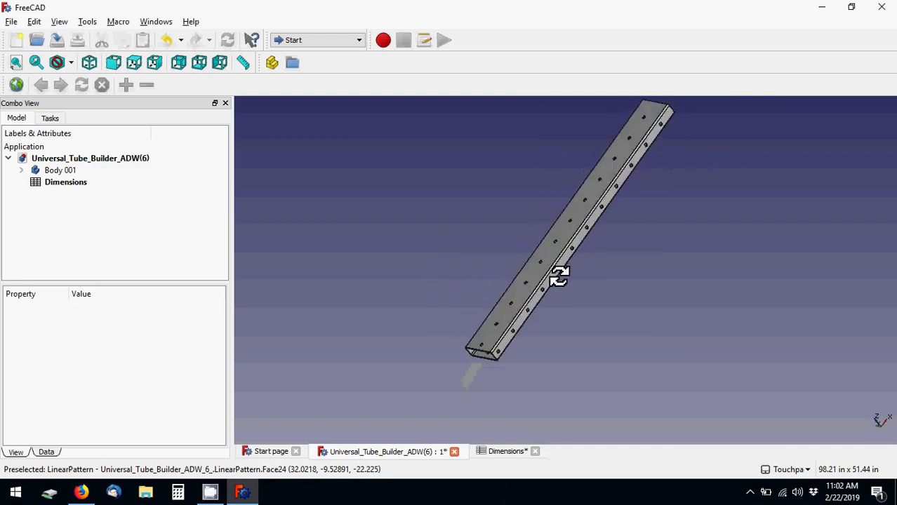
click(11, 21)
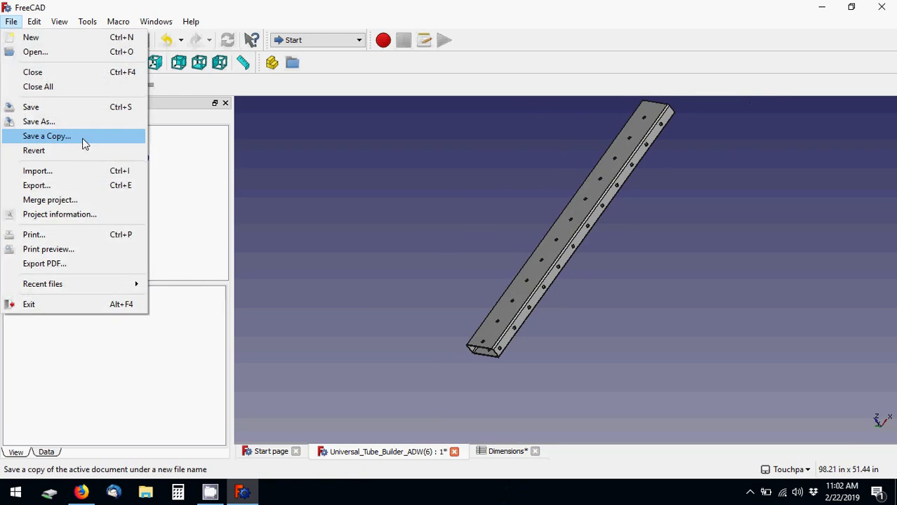
click(409, 237)
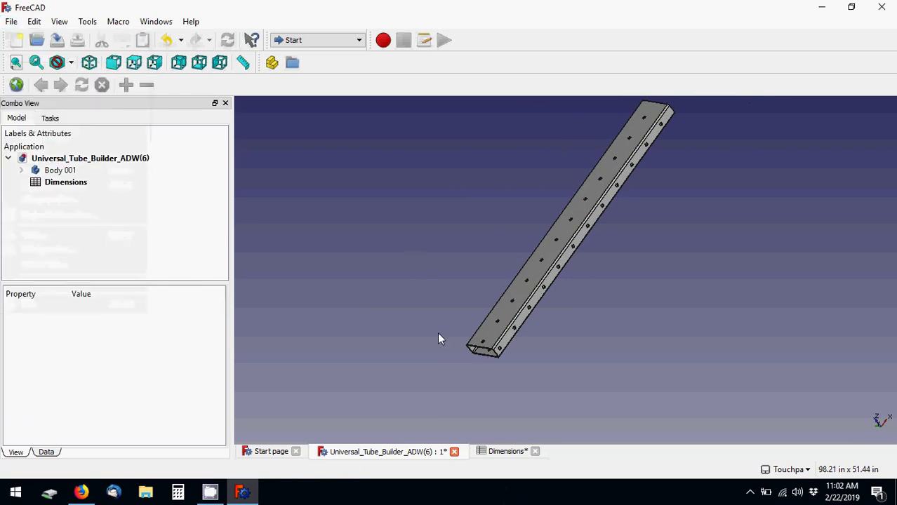
alt+drag(446, 347, 466, 320)
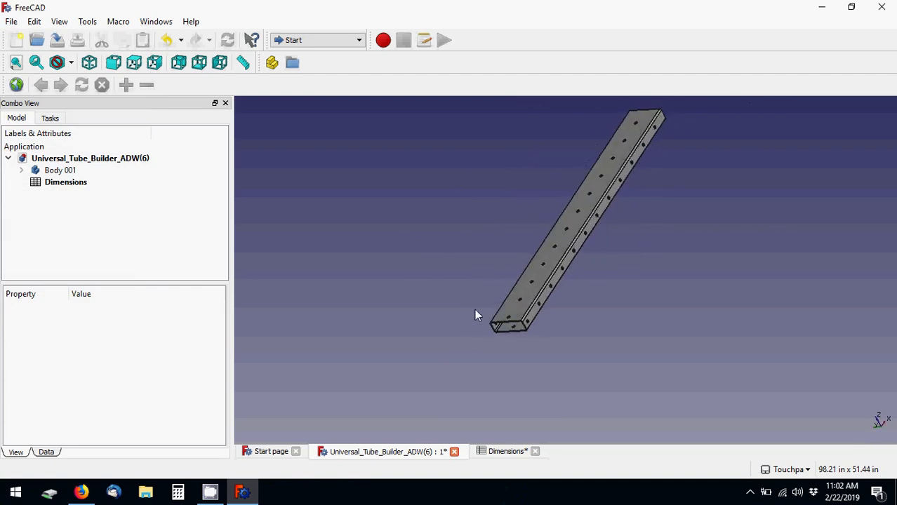
alt+drag(555, 319, 681, 281)
scroll(681, 281, up, 5)
shift+drag(660, 238, 473, 407)
scroll(614, 281, down, 2)
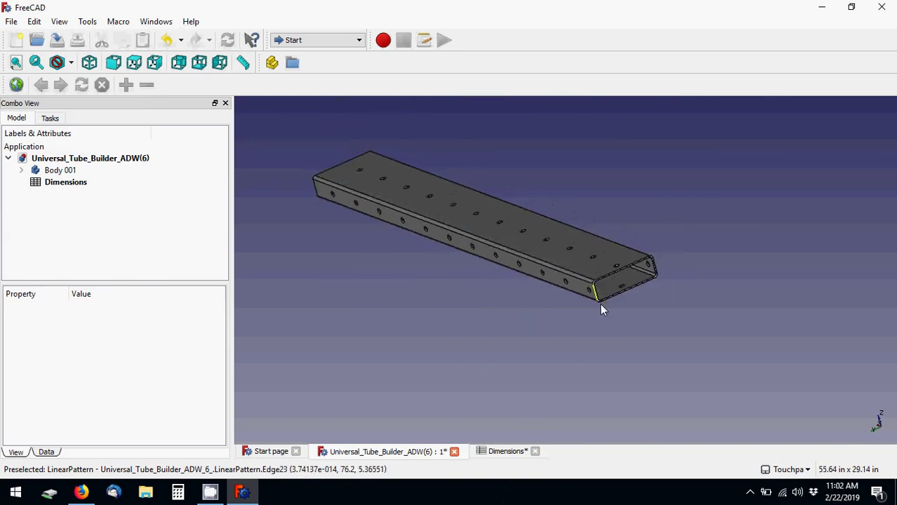
scroll(603, 306, up, 4)
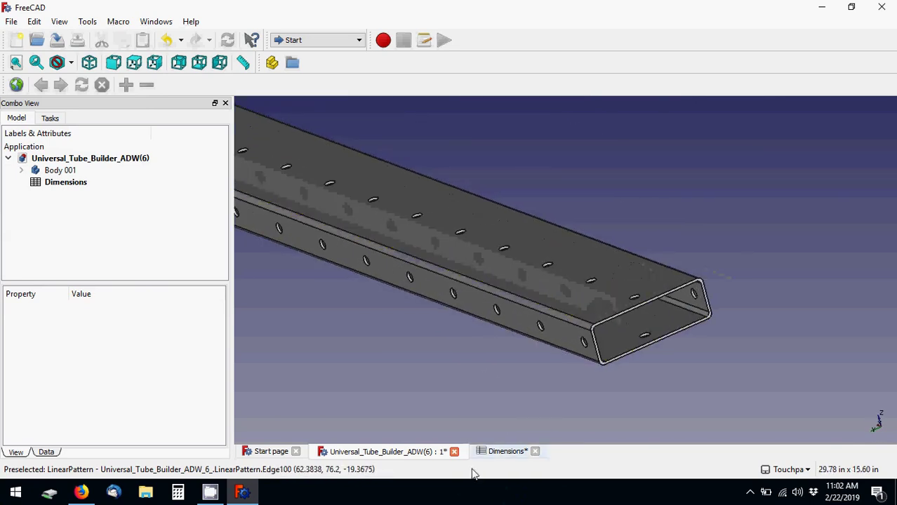
Step: Set the user-defined Tube Height to 4 in and the Tube Width to 4 in
click(490, 455)
click(416, 171)
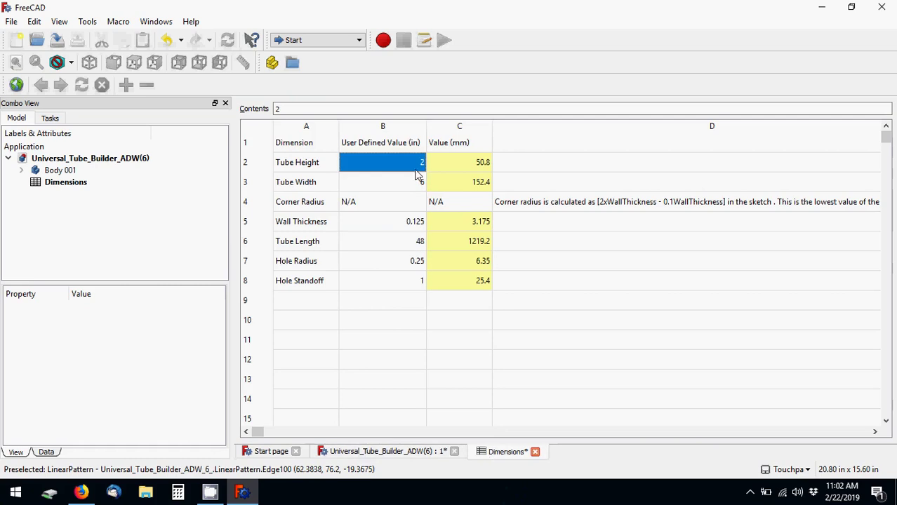
text(4)
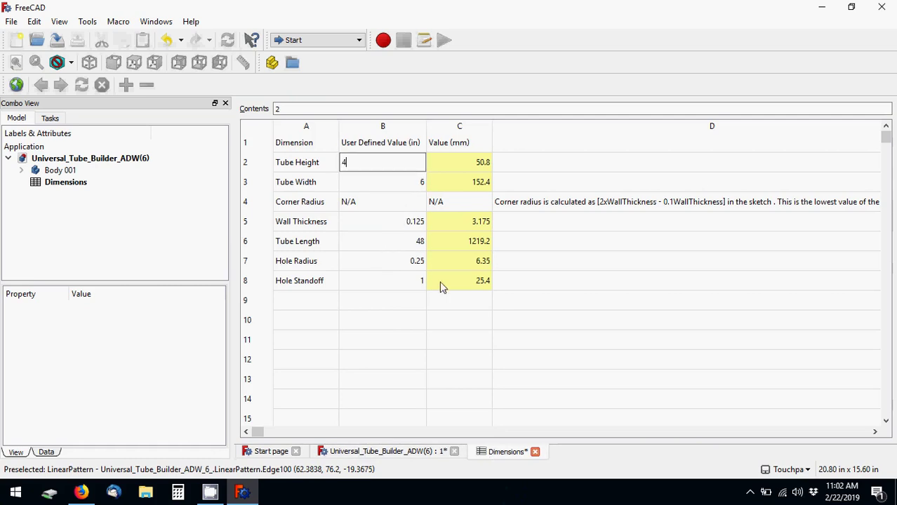
key(Return)
text(4)
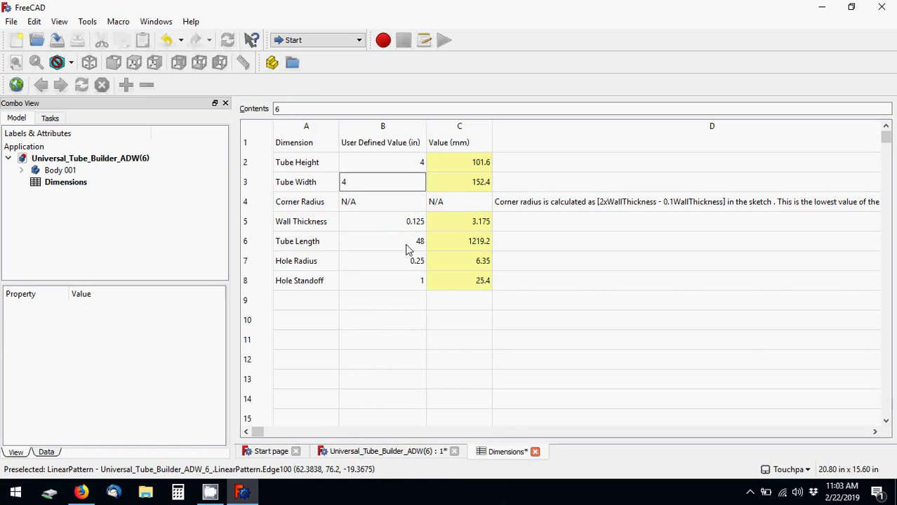
Step: Set the user-defined Tube Length to 12 in and check the hole spacing on the shortened tube
click(407, 246)
text(12)
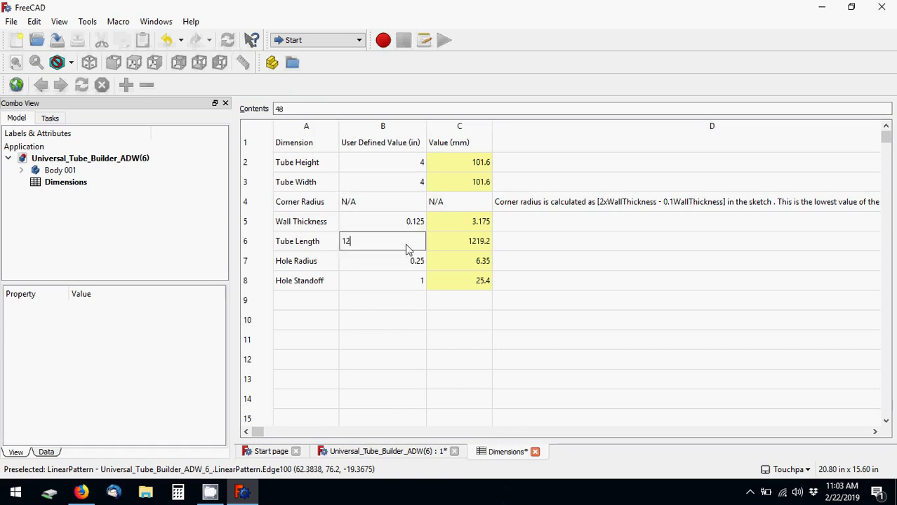
click(401, 281)
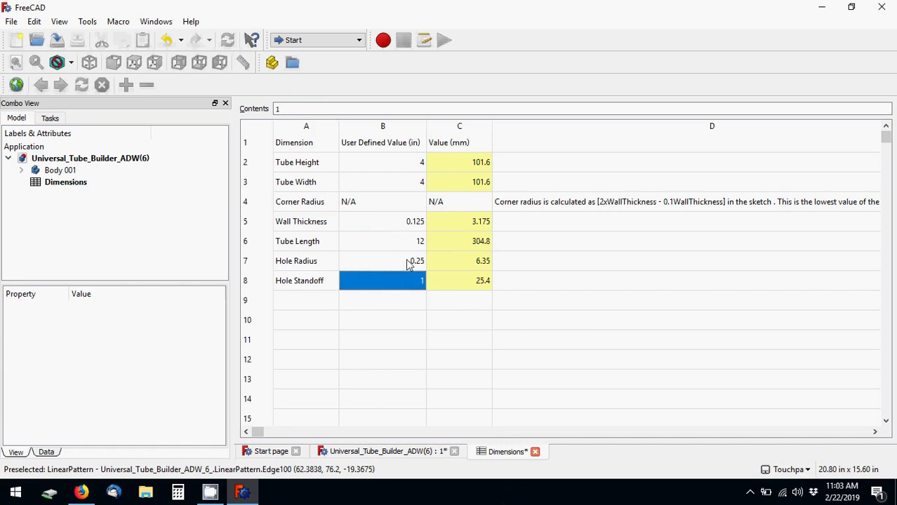
click(387, 454)
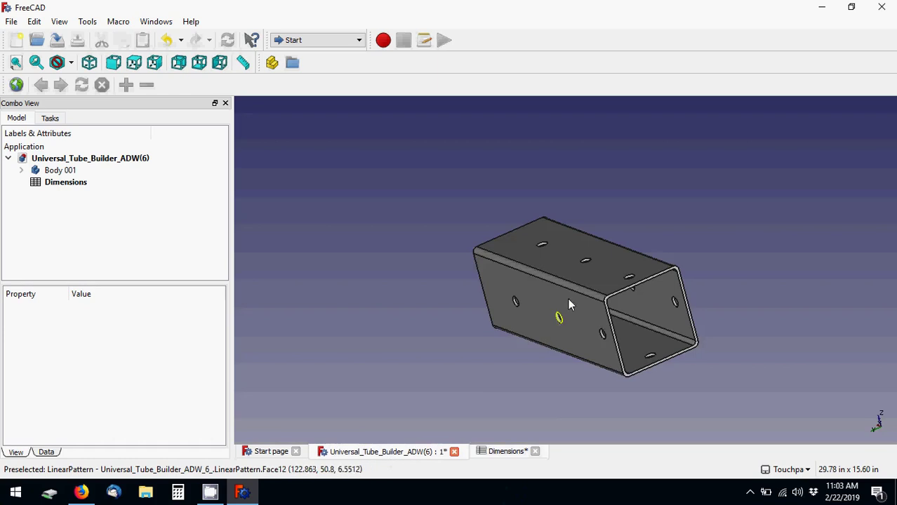
alt+drag(581, 270, 504, 266)
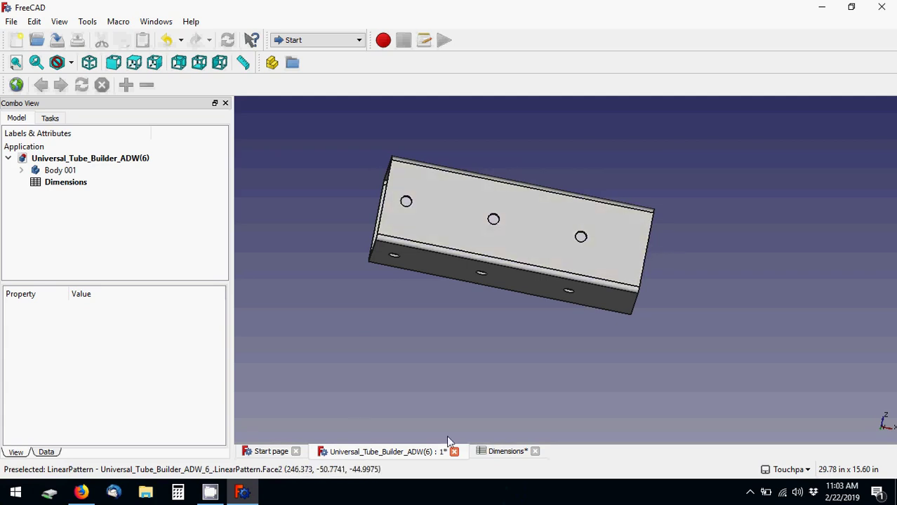
Step: Set the user-defined Tube Length to 12.5 in and check the updated tube model
click(484, 451)
click(401, 249)
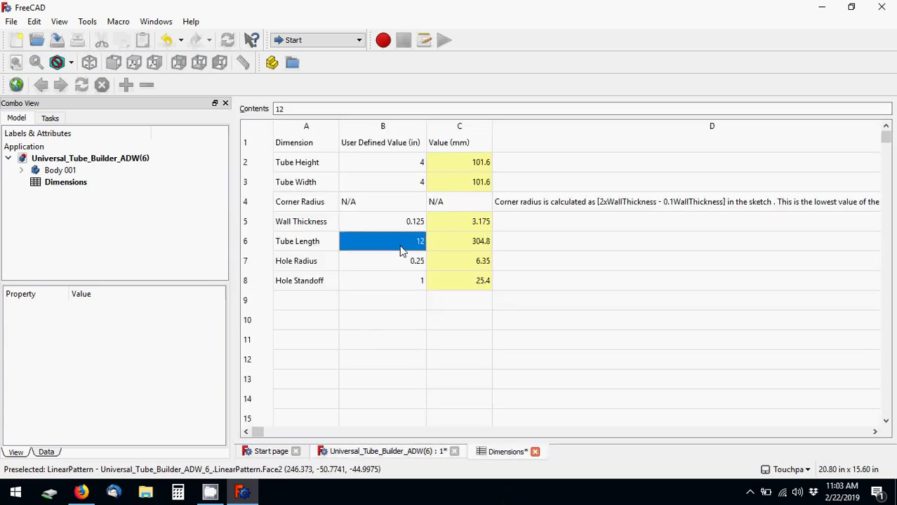
text(12.5)
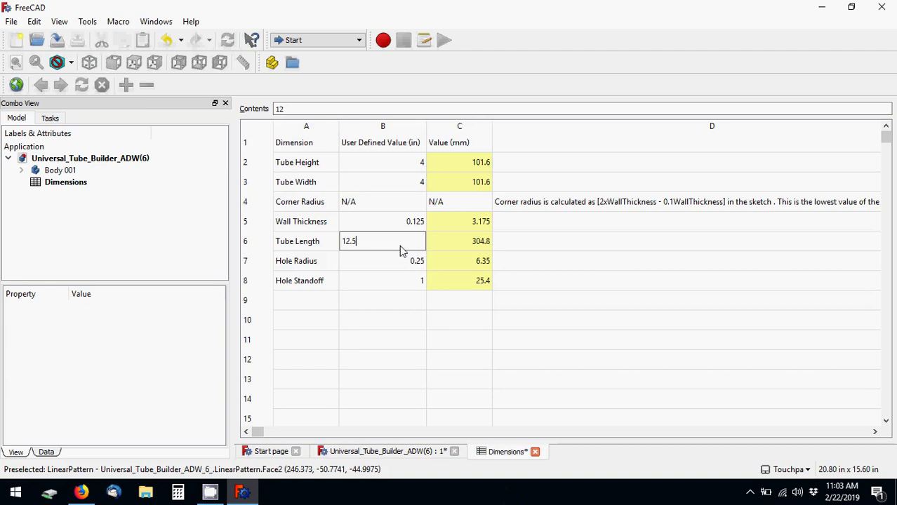
key(Return)
click(414, 451)
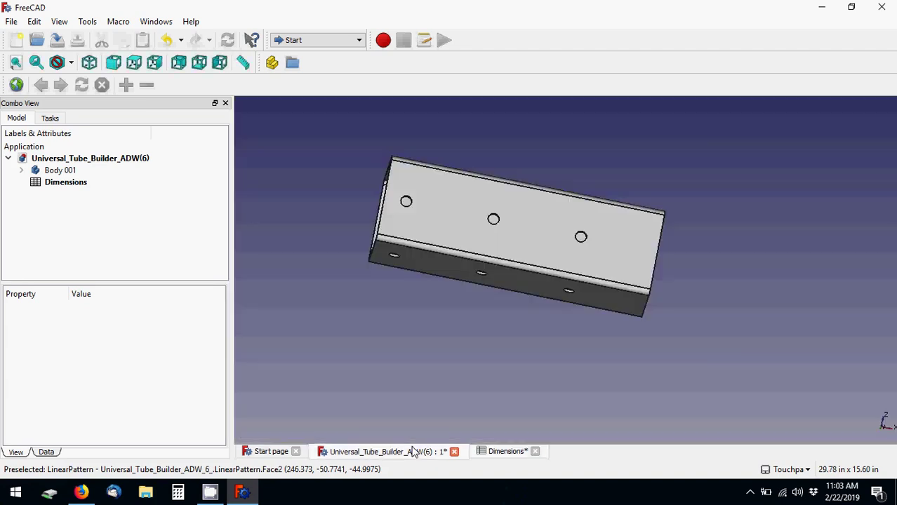
Step: Set the user-defined Tube Length to 13 in and inspect the hole pattern at both ends of the tube
click(518, 452)
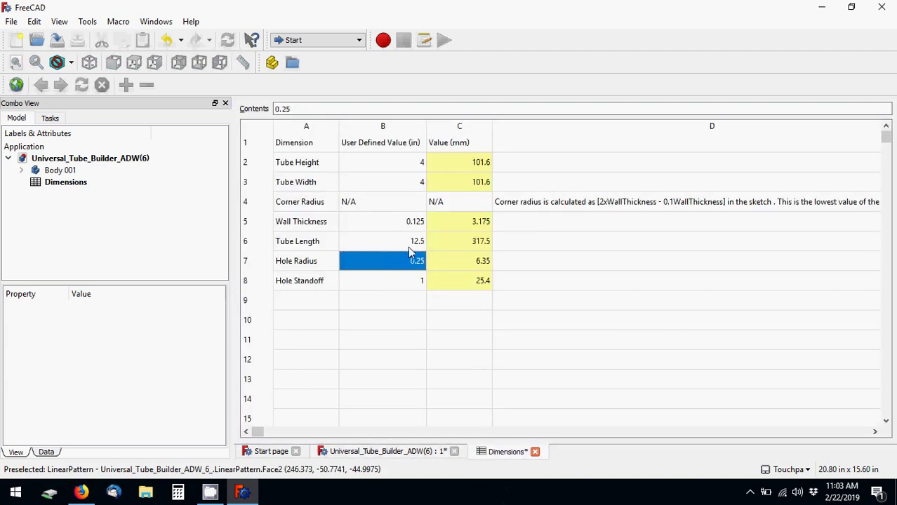
click(410, 246)
text(13)
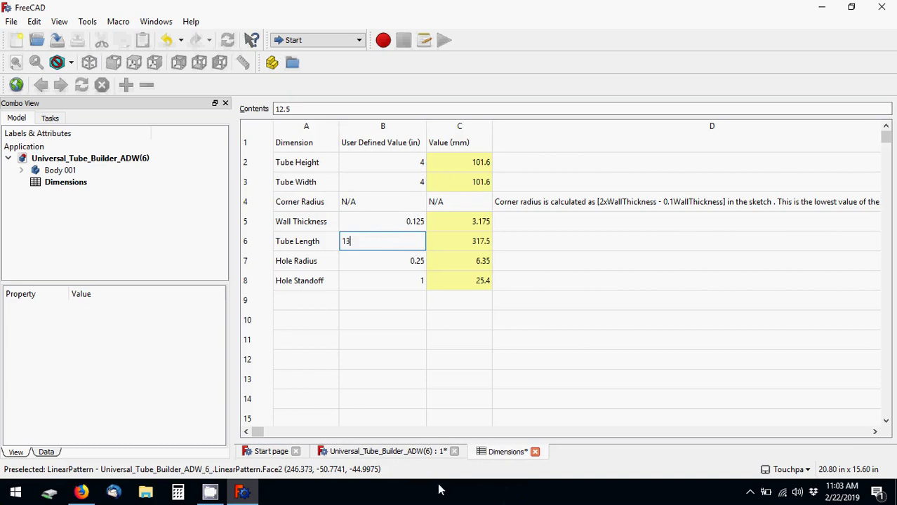
key(Return)
click(424, 453)
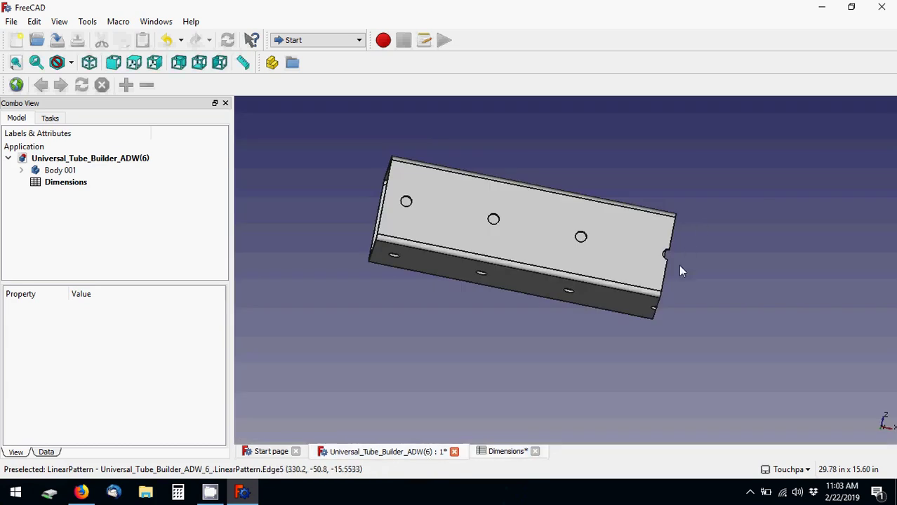
scroll(668, 272, up, 2)
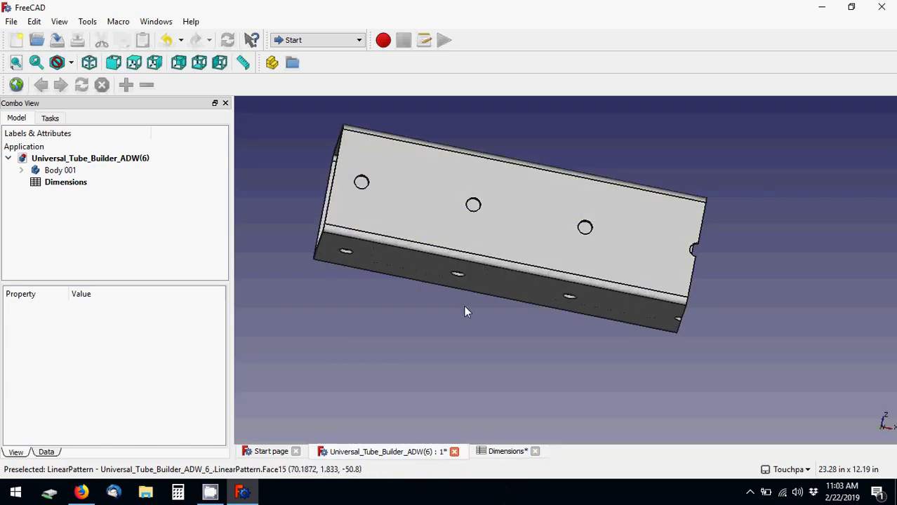
middle_drag(624, 355, 569, 357)
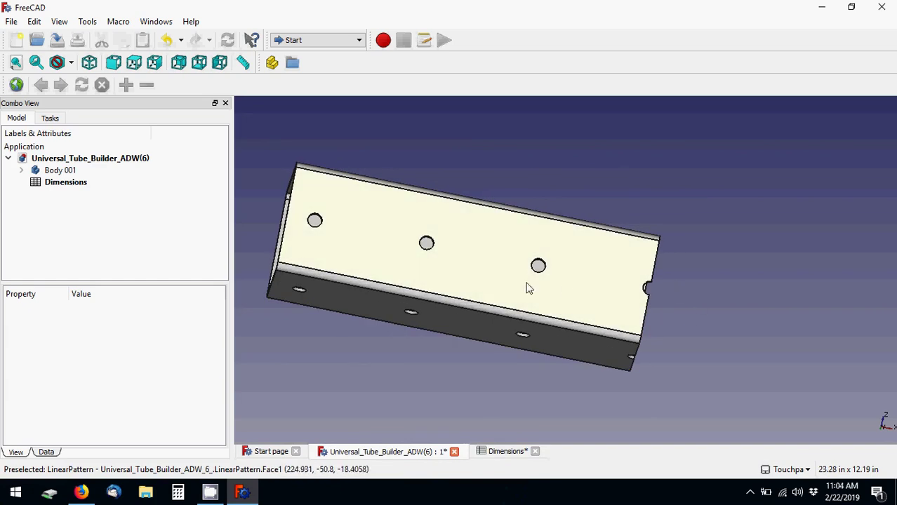
middle_drag(376, 274, 683, 281)
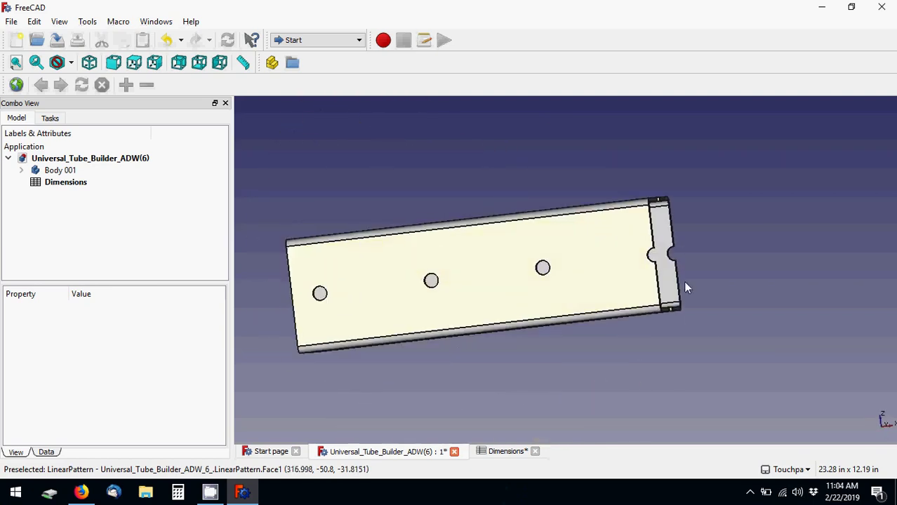
middle_drag(542, 328, 629, 296)
middle_drag(465, 311, 603, 337)
Step: Set the user-defined Wall Thickness to 0.25 in and inspect the tube's end profile in the 3D model
click(483, 452)
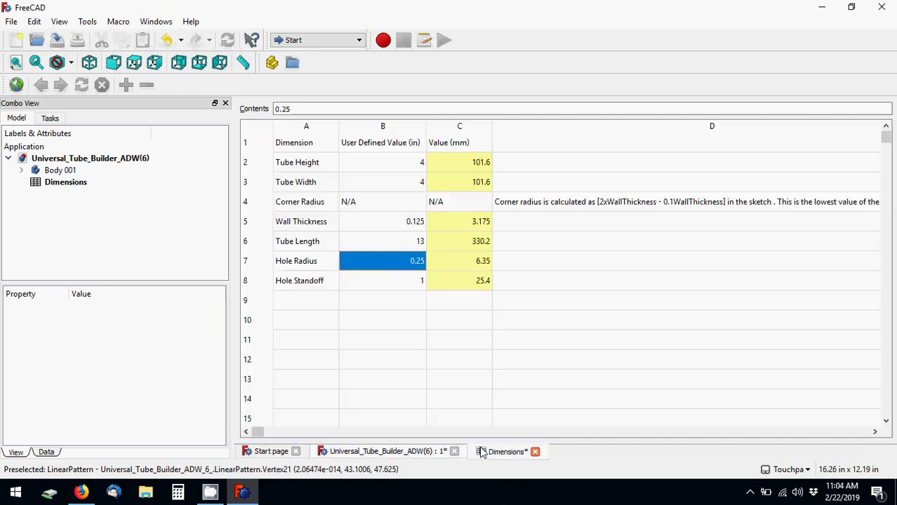
click(405, 222)
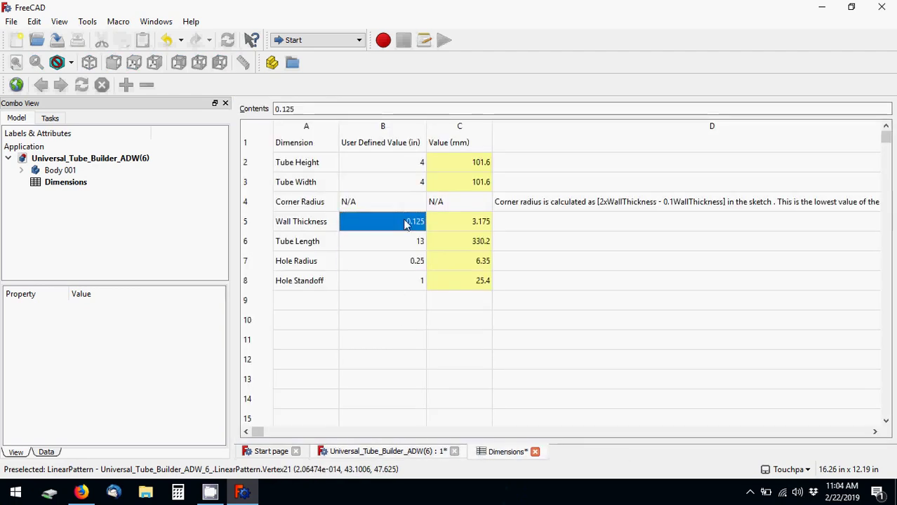
text(.)
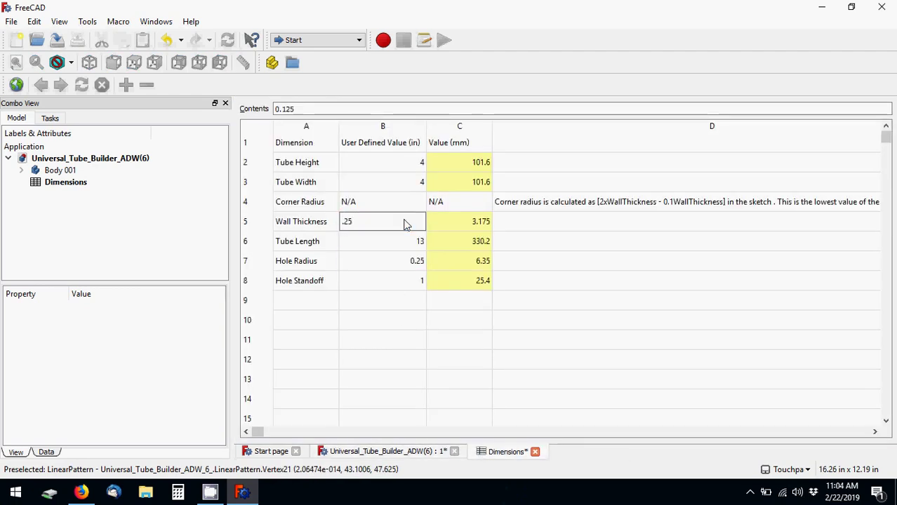
key(Return)
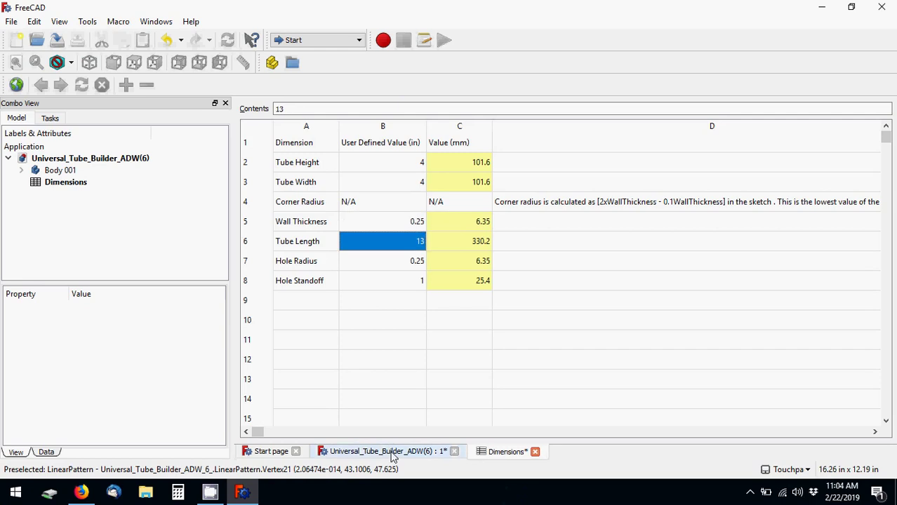
click(386, 451)
middle_drag(541, 309, 441, 244)
middle_drag(434, 314, 248, 260)
Step: Expand Body 001 to list its features and select the Pad
click(21, 171)
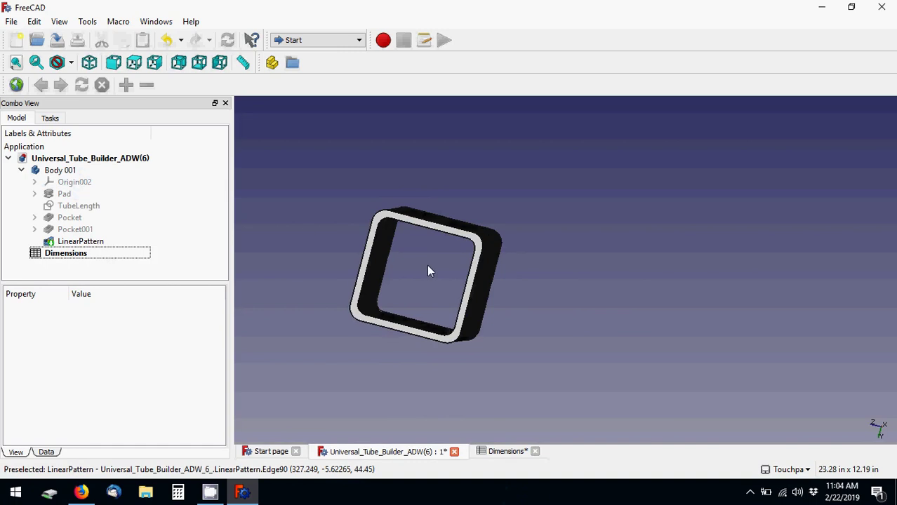
middle_drag(430, 246, 384, 266)
click(69, 183)
click(63, 194)
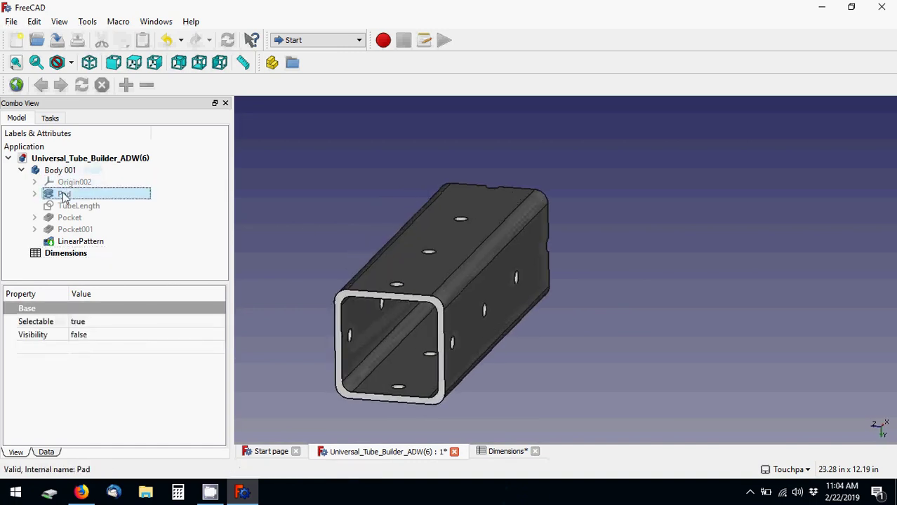
Step: Select Pocket, Pocket001 and LinearPattern in turn to review the features that make the tube's holes
click(79, 219)
click(81, 231)
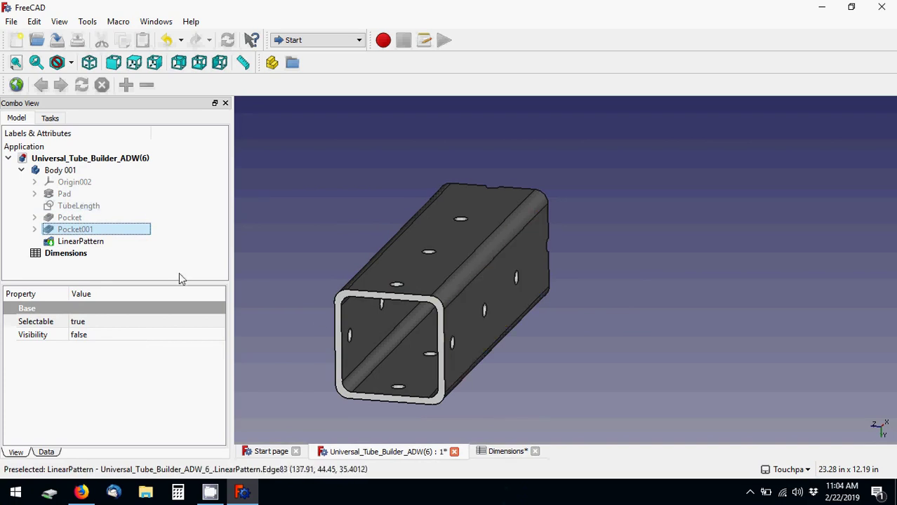
click(93, 241)
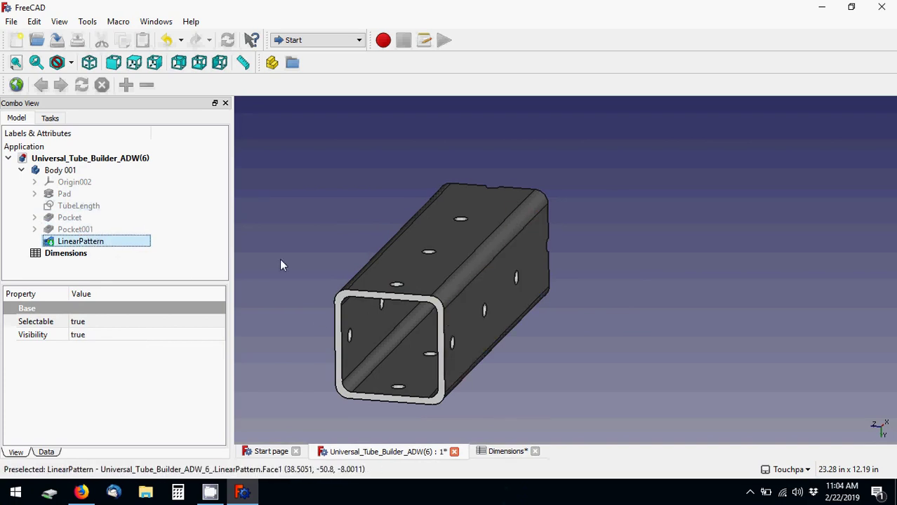
Step: Expand the Pad and open its Sketch002 for editing, with the whole tube profile in view
click(35, 195)
click(85, 206)
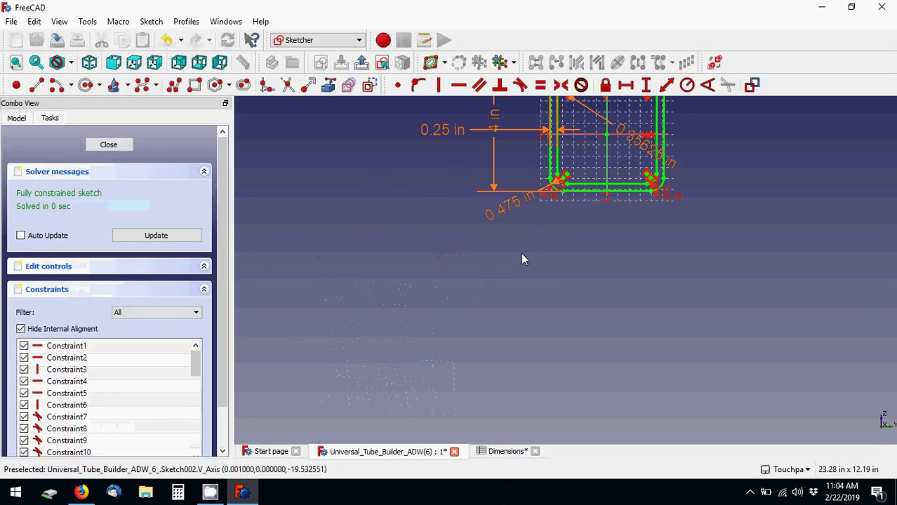
mouse_move(561, 230)
middle_down()
mouse_move(481, 320)
mouse_move(513, 270)
mouse_move(500, 297)
mouse_move(510, 325)
middle_up()
scroll(516, 319, up, 1)
scroll(515, 319, up, 1)
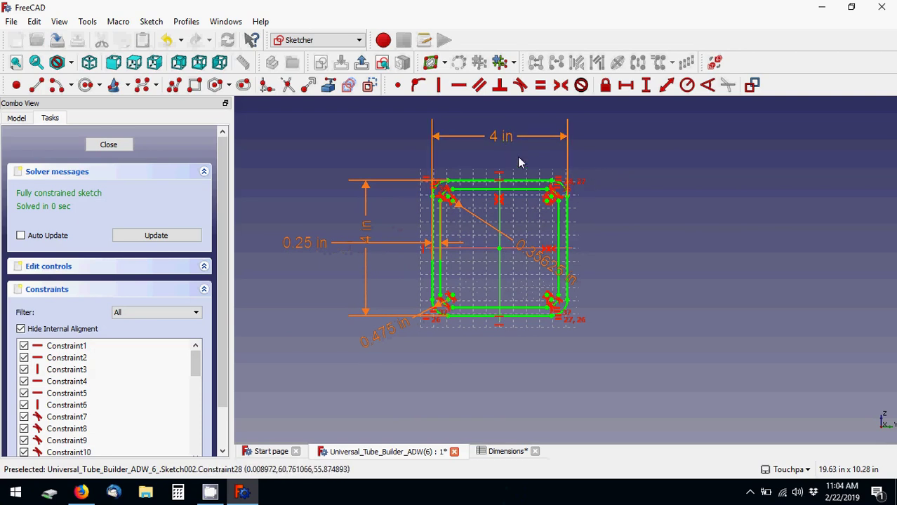
Step: Reposition the width, wall thickness, height and outer corner radius dimension labels clear of the tube profile
mouse_move(510, 151)
mouse_down()
mouse_move(510, 142)
mouse_move(503, 150)
mouse_up()
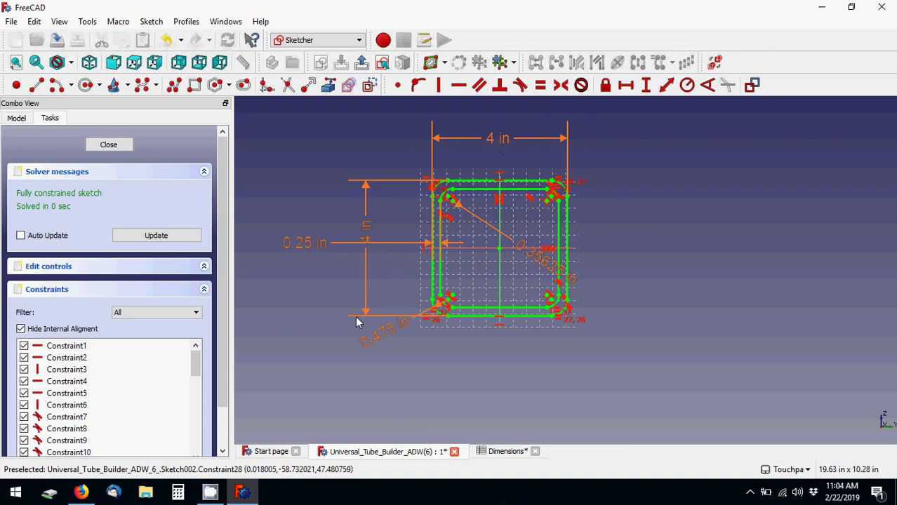
drag(321, 252, 307, 166)
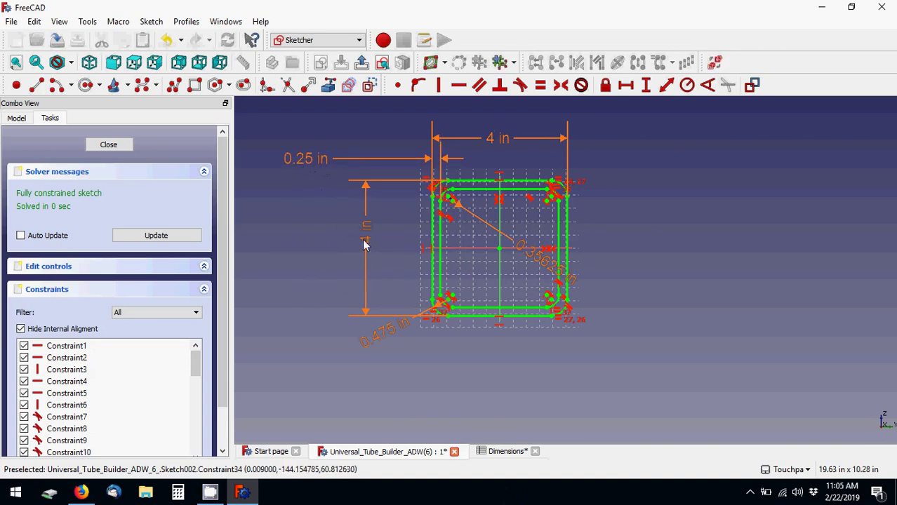
drag(348, 249, 282, 256)
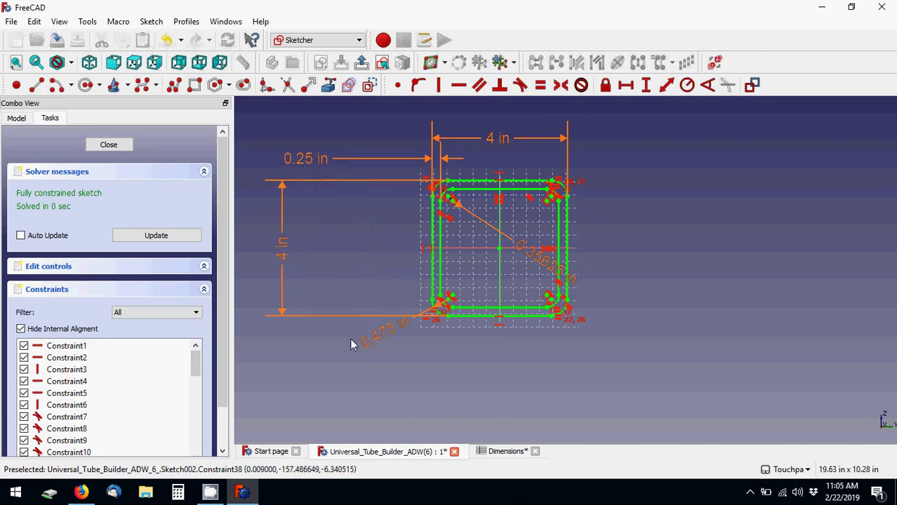
drag(375, 343, 341, 384)
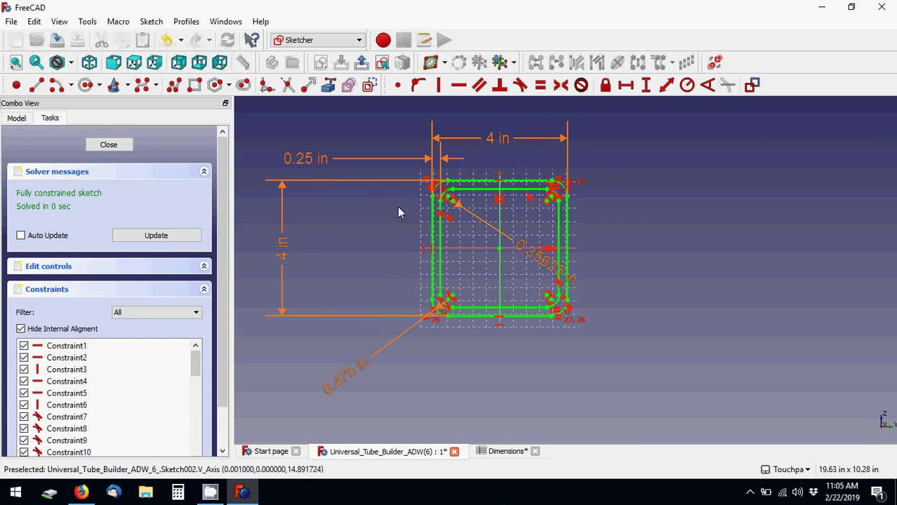
Step: Examine the expression that drives the profile's Width dimension and leave its value as it is
double_click(493, 149)
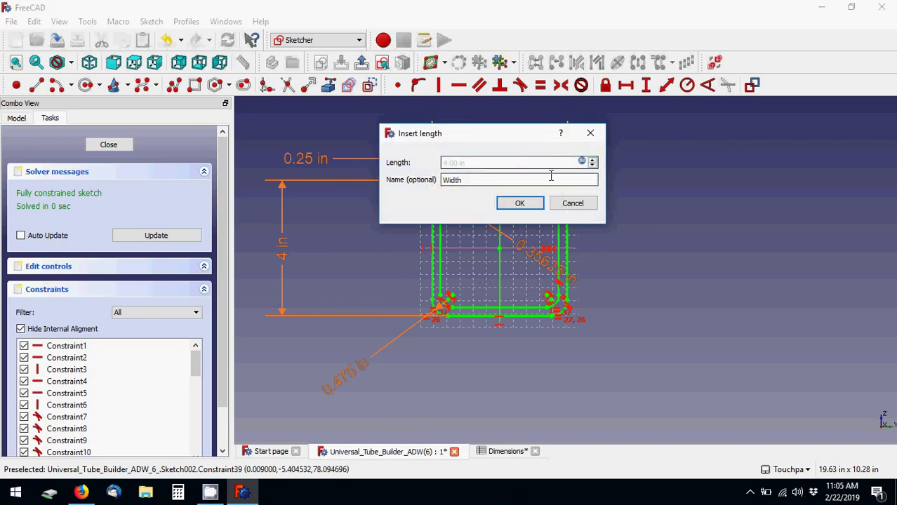
mouse_move(582, 163)
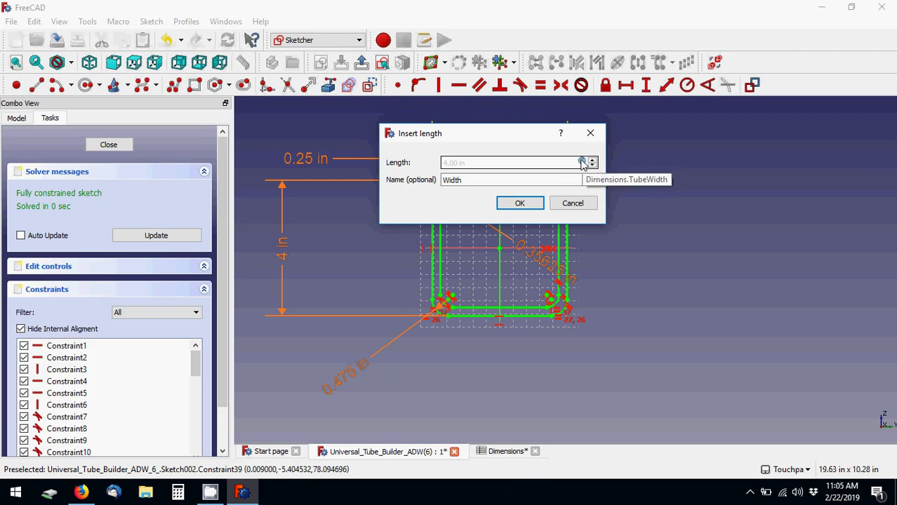
click(582, 163)
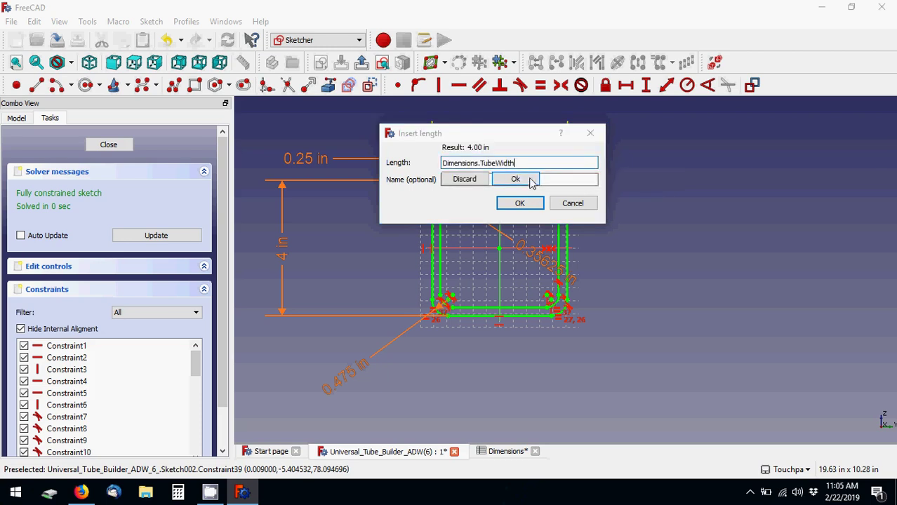
drag(532, 162, 479, 163)
double_click(494, 163)
double_click(466, 163)
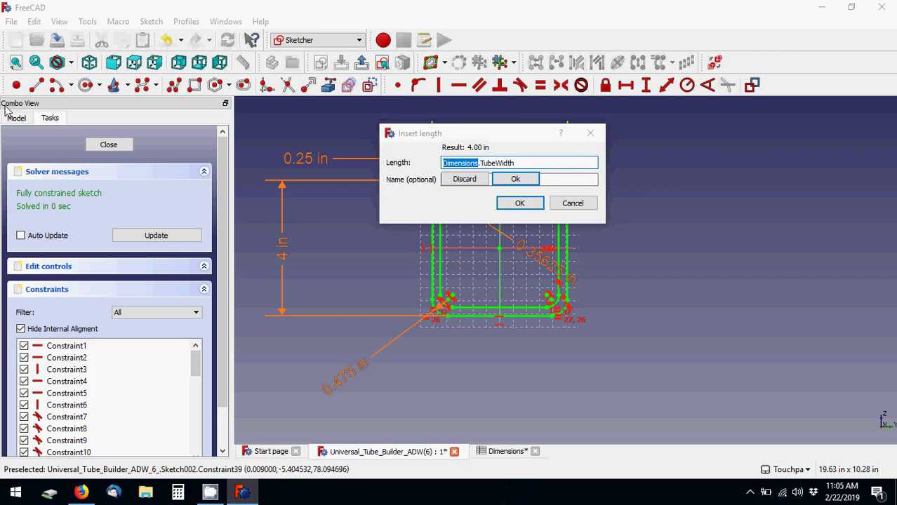
click(572, 203)
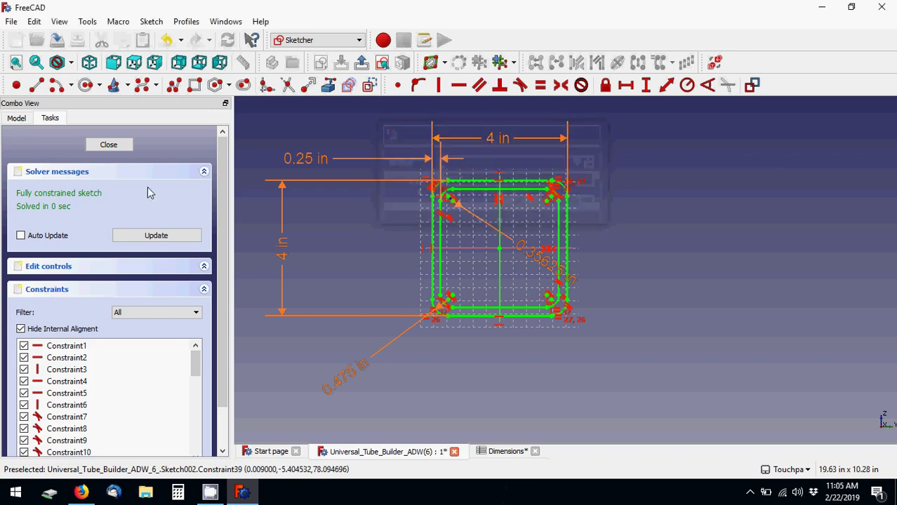
Step: Examine the formulas behind the millimetre values, including Tube Width in C3, in the Dimensions spreadsheet
click(15, 118)
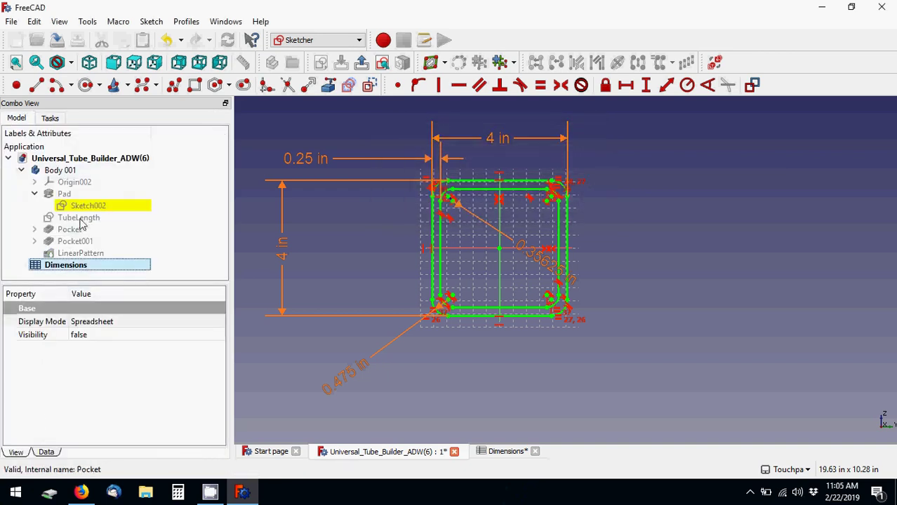
click(502, 451)
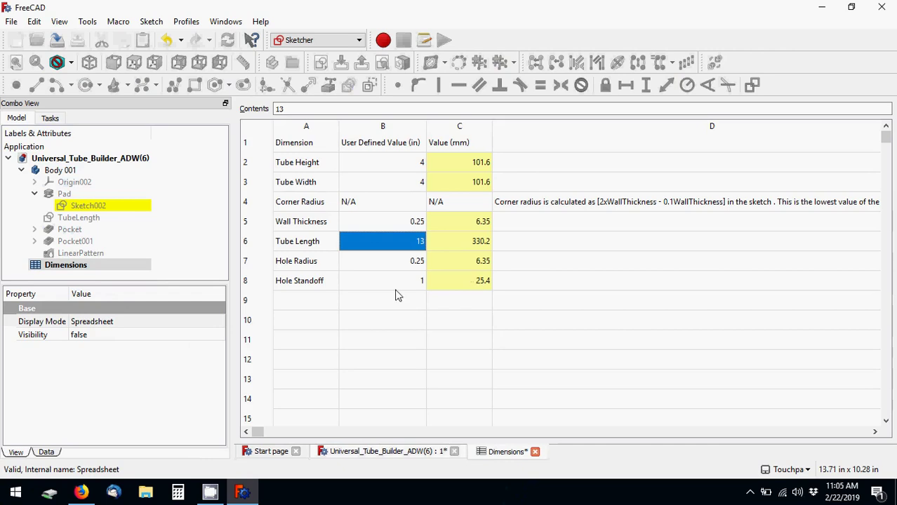
click(452, 184)
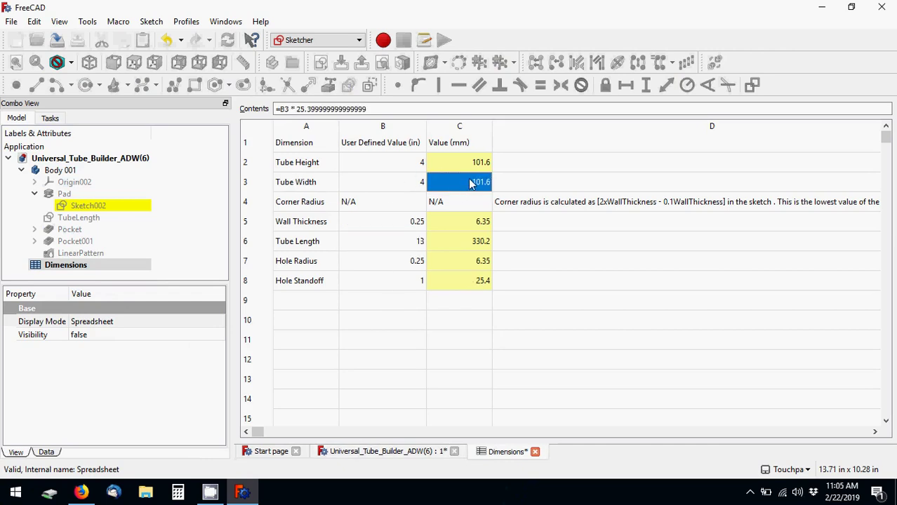
click(463, 171)
click(464, 183)
click(464, 215)
click(464, 190)
Step: Return to the open tube profile sketch and finish editing it
click(414, 452)
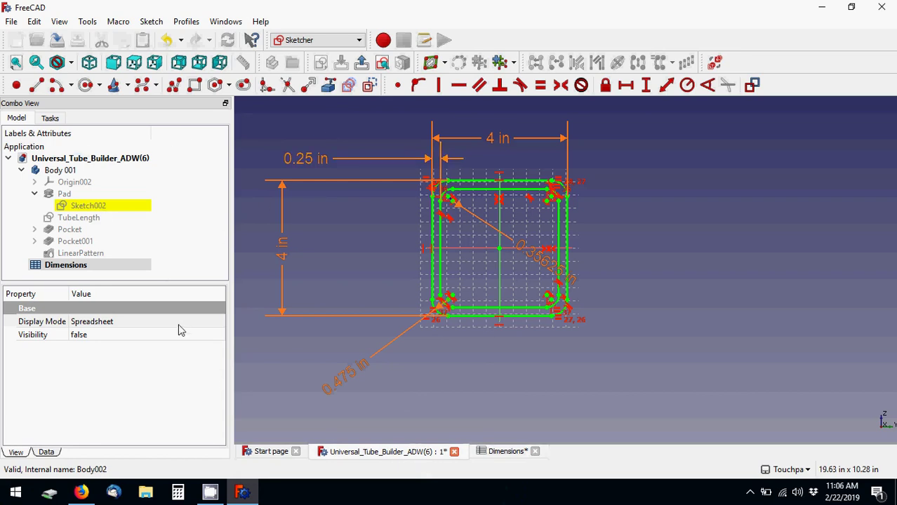
click(48, 119)
click(109, 144)
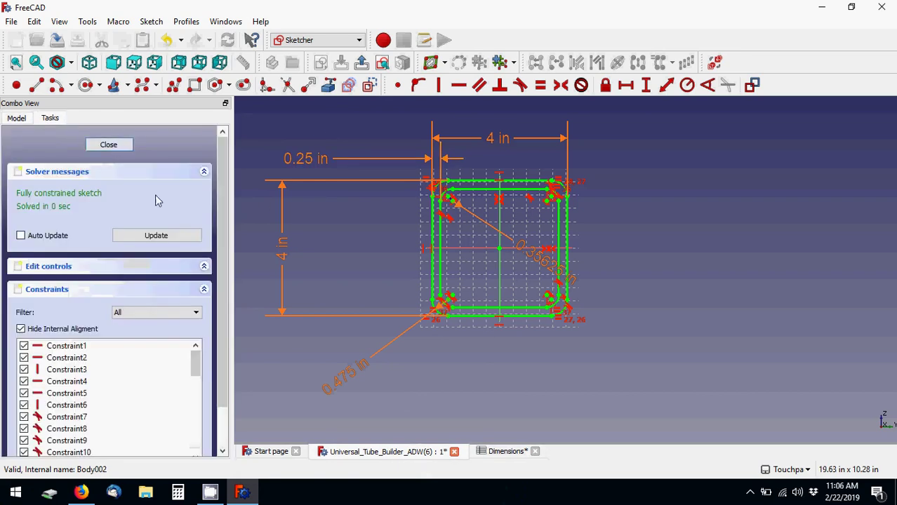
Step: Switch to the Spreadsheet workbench and select the Tube Width millimetre value in C3 of the Dimensions spreadsheet
click(506, 451)
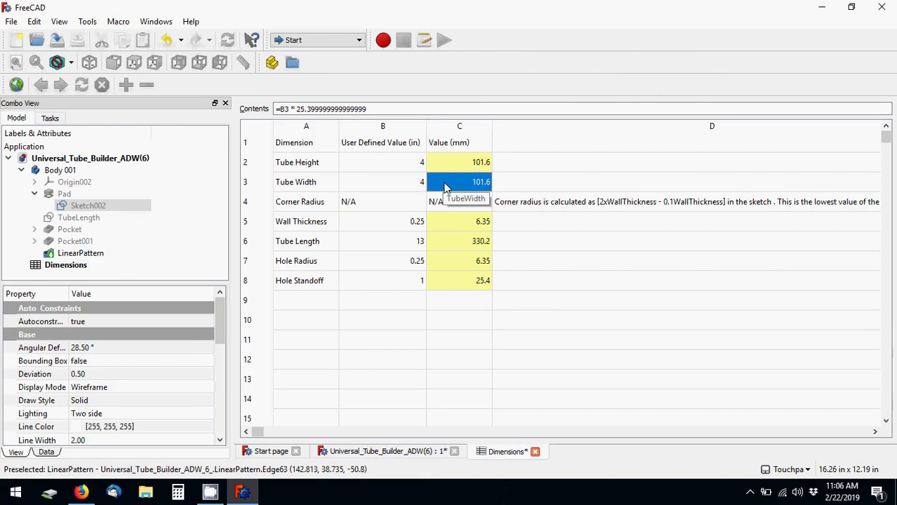
right_click(444, 183)
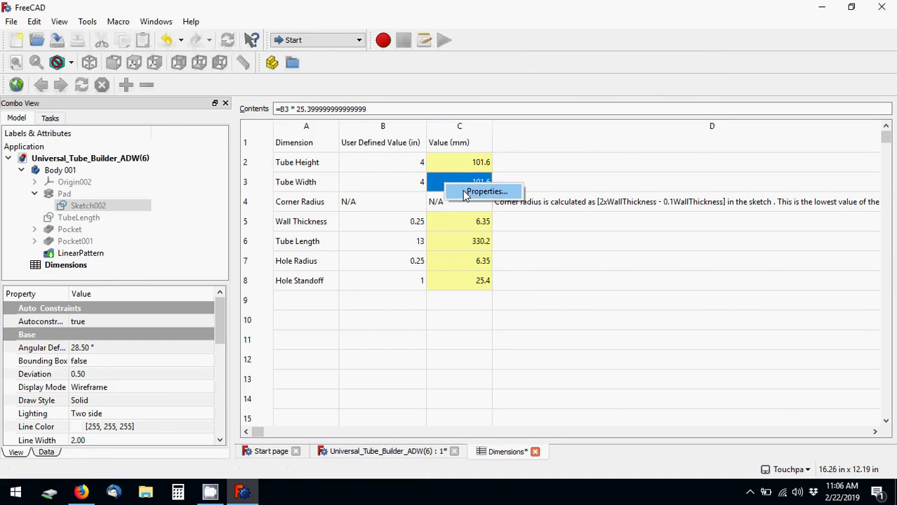
click(319, 40)
click(325, 266)
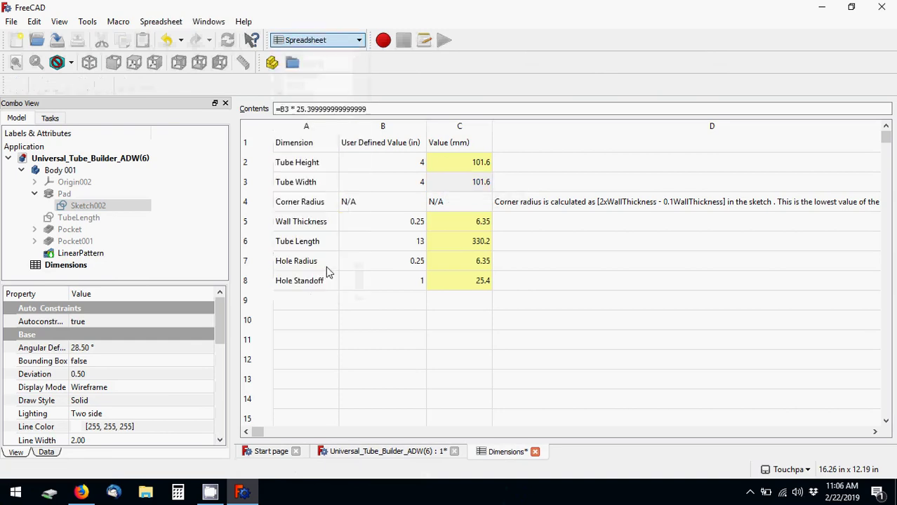
click(460, 182)
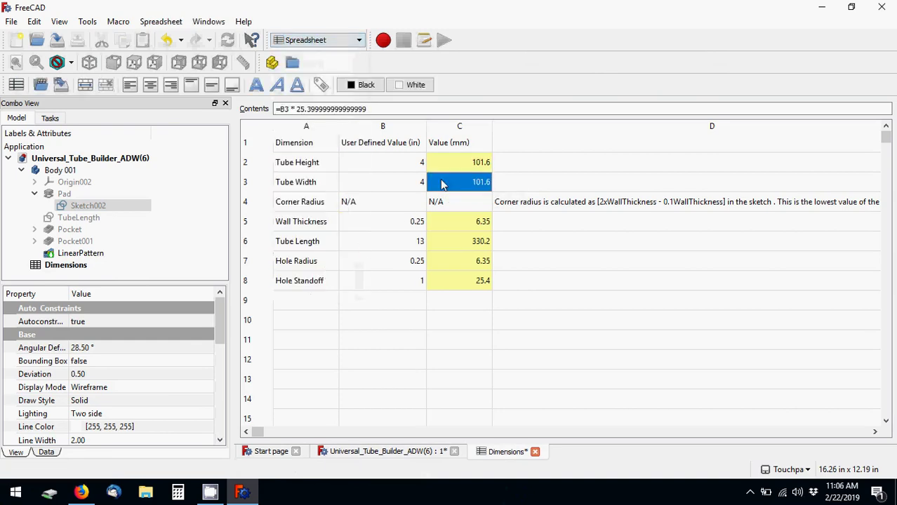
Step: Examine the alias assigned to the Tube Width value cell C3 in its cell properties and close them unchanged
click(320, 85)
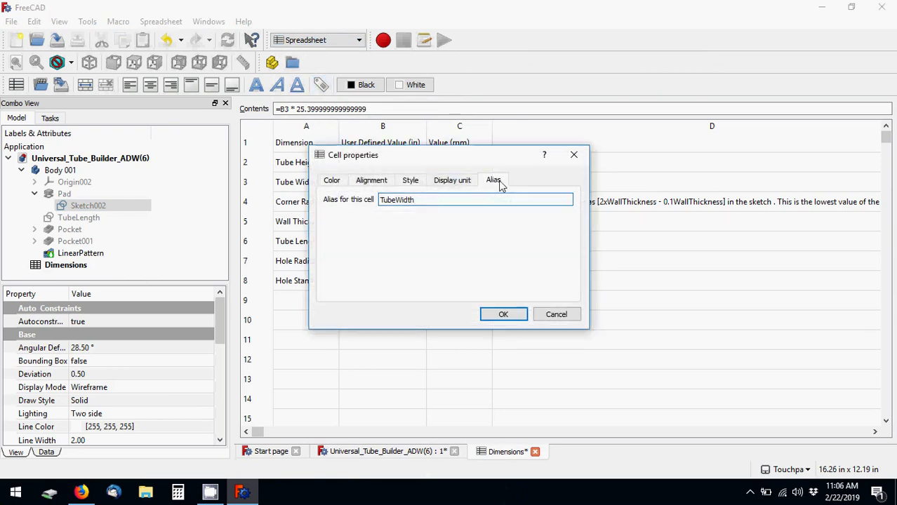
click(573, 155)
right_click(461, 182)
click(463, 182)
click(494, 180)
double_click(430, 200)
double_click(383, 217)
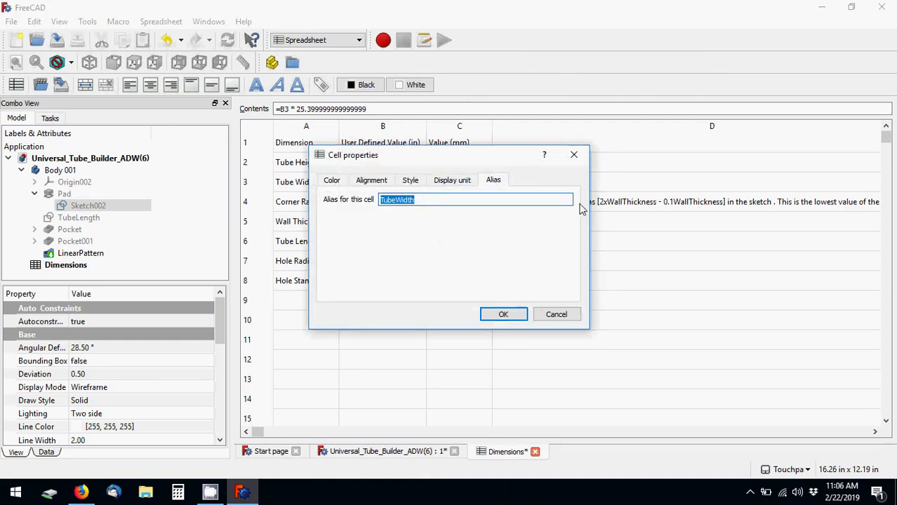
click(574, 154)
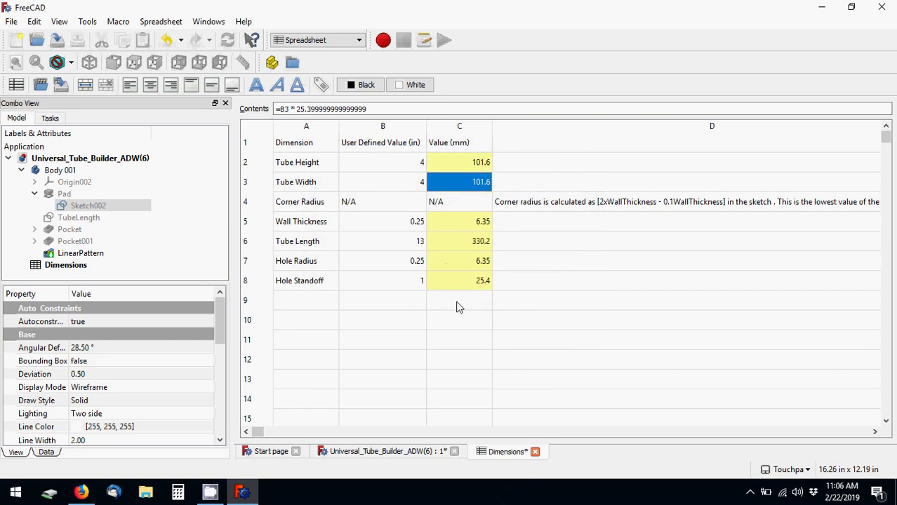
click(68, 265)
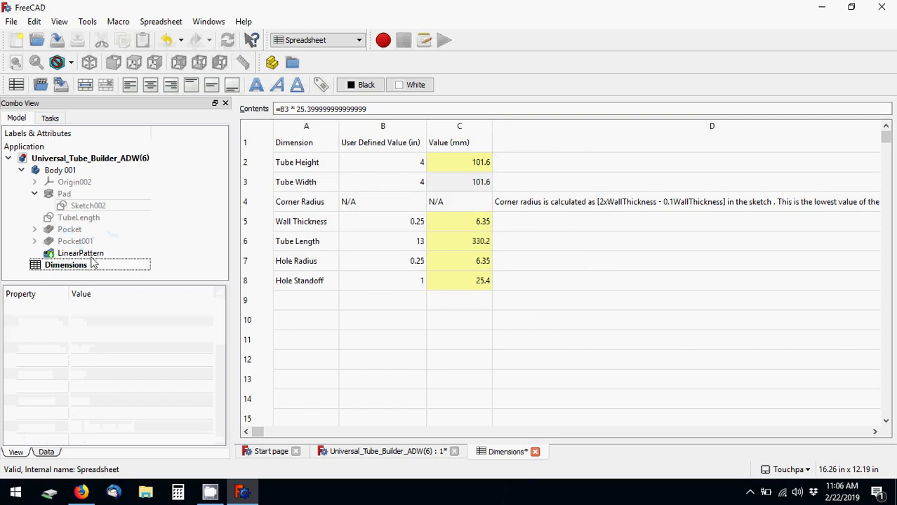
click(458, 184)
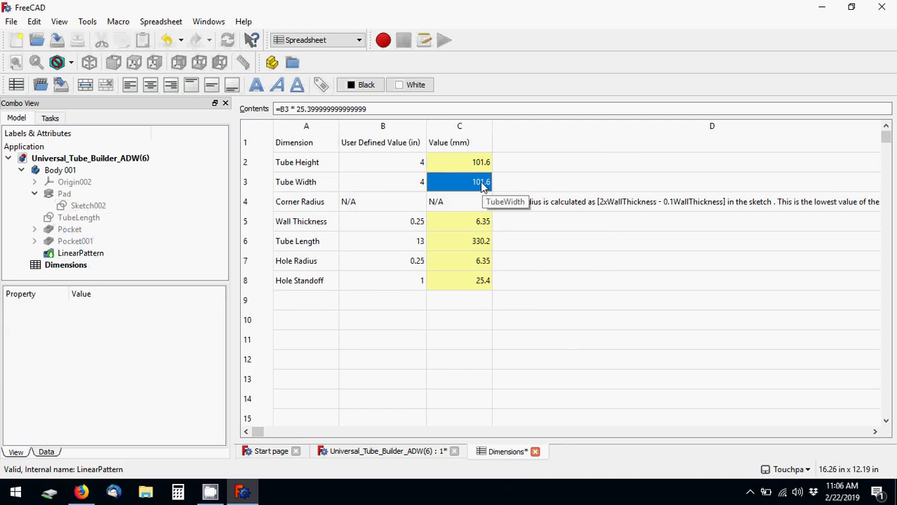
Step: Reopen the Pad's Sketch002 for editing and examine the expression linked to the Width dimension
click(393, 452)
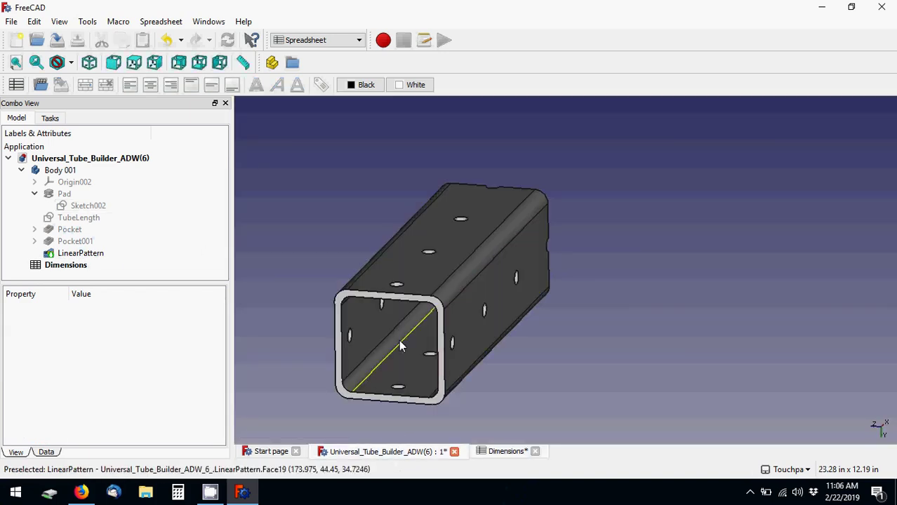
double_click(84, 206)
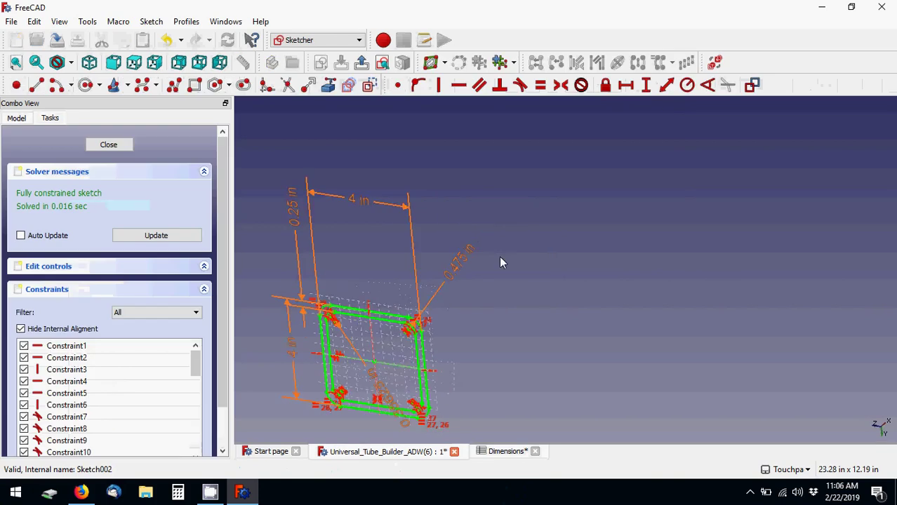
mouse_move(579, 212)
middle_down()
mouse_move(606, 290)
mouse_move(538, 354)
middle_up()
double_click(546, 190)
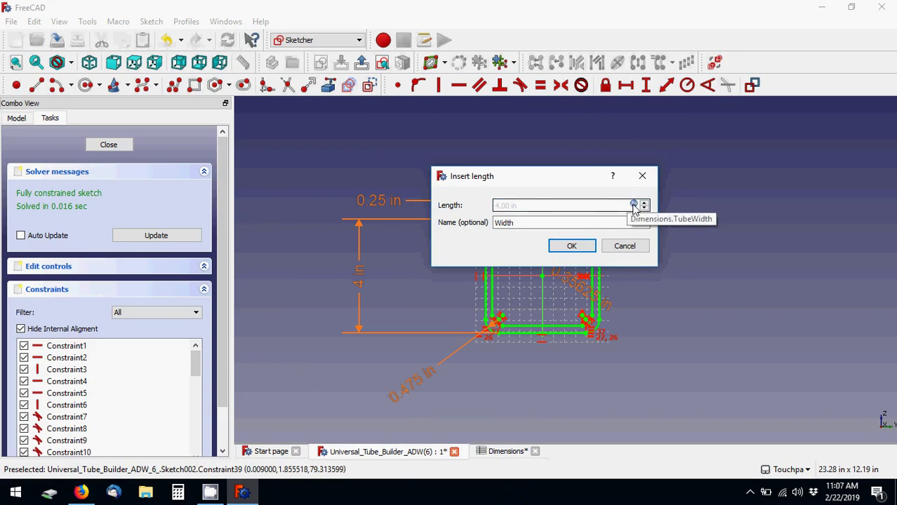
click(633, 205)
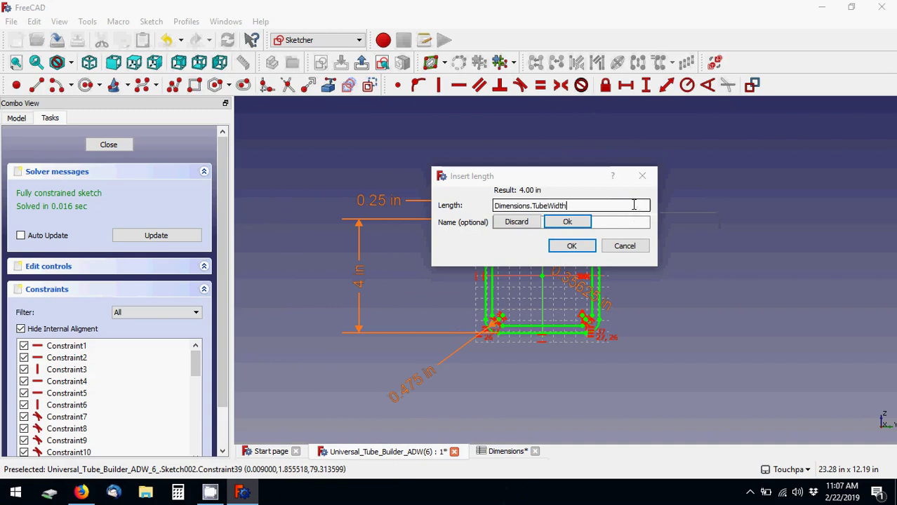
click(568, 222)
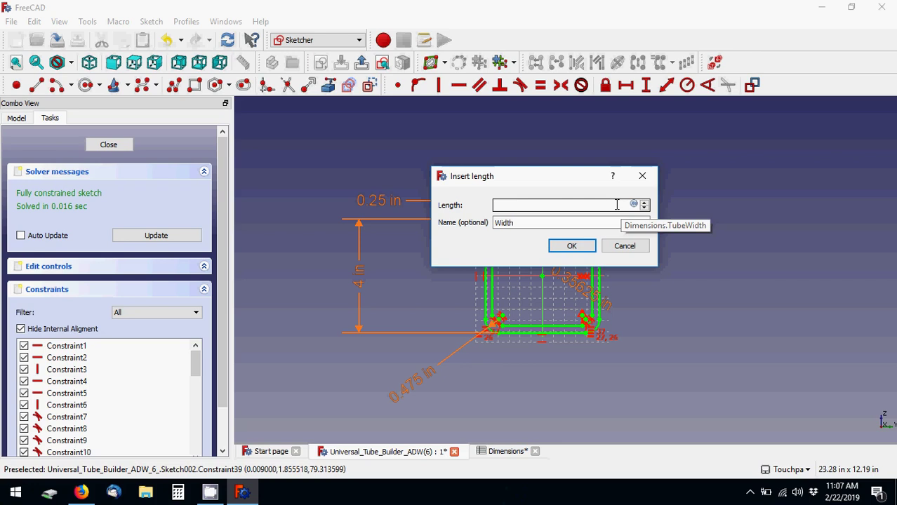
key(=)
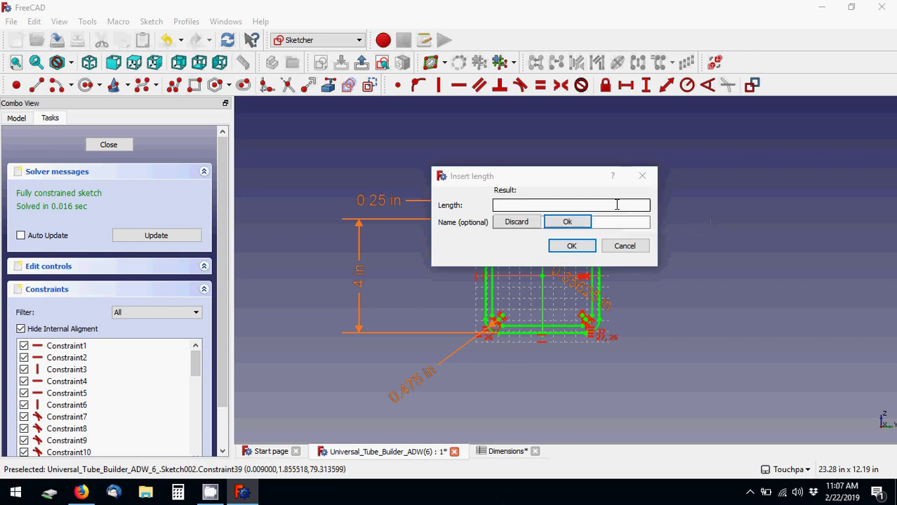
click(511, 222)
click(634, 205)
click(532, 221)
key(BackSpace)
key(BackSpace)
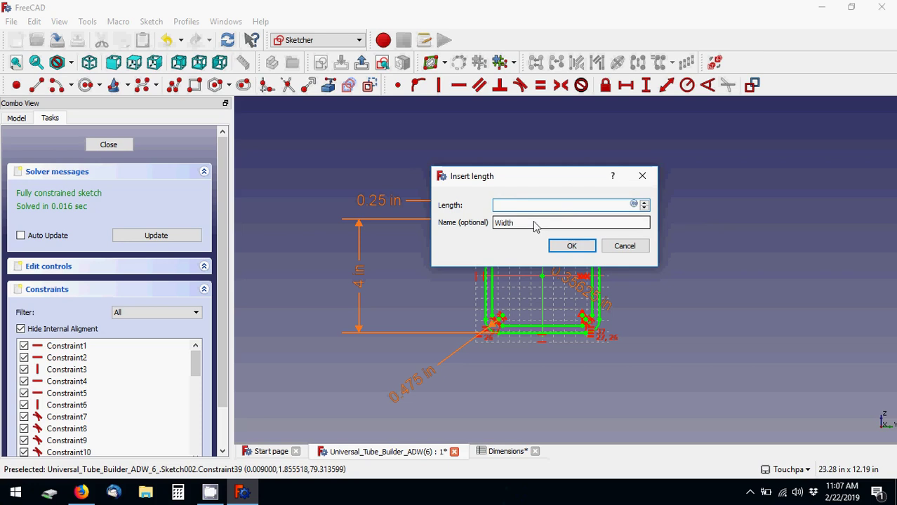
Step: Enter the expression Dimensions.TubeWidth for the length of the profile sketch's Width dimension
text(=D)
text(imension)
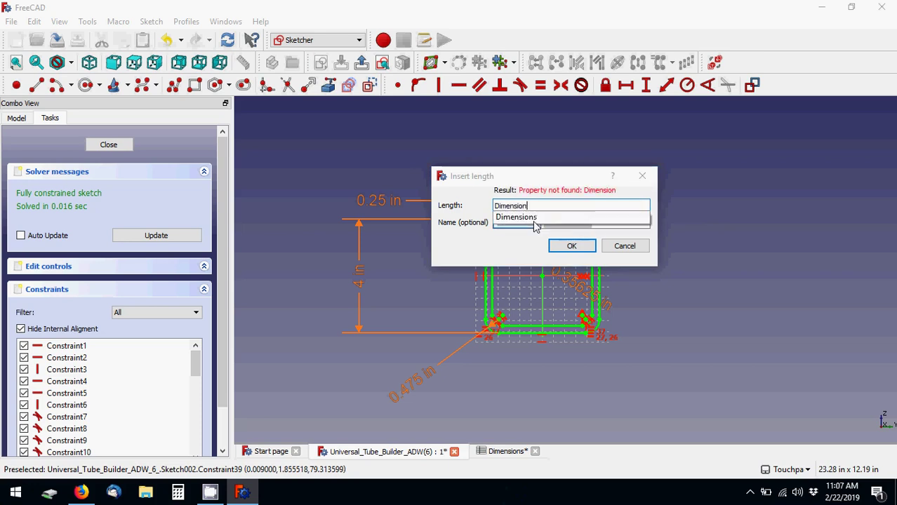
text(.)
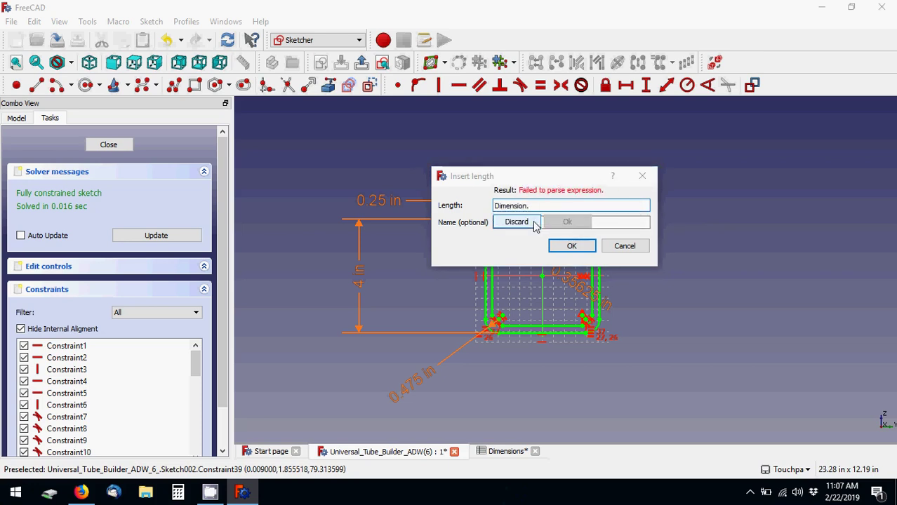
text(TubeWidth)
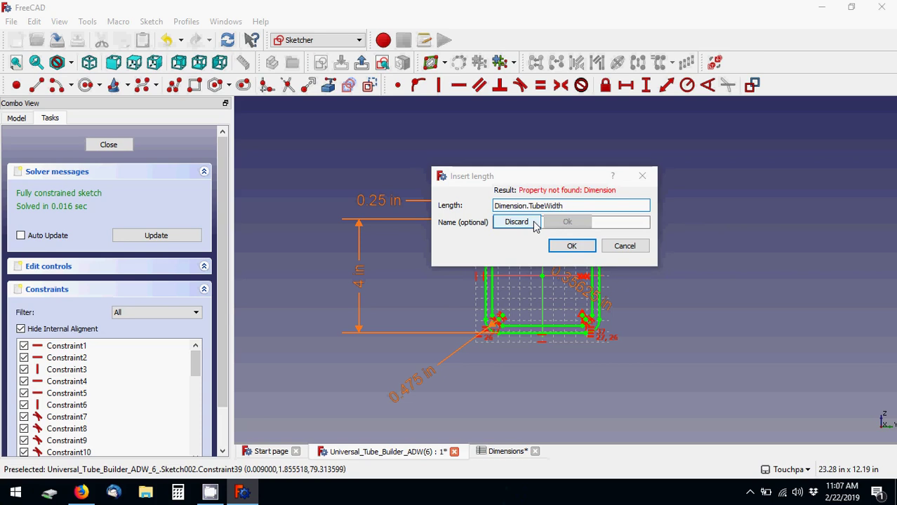
key(Left)
key(Left)
key(Left)
key(Left)
key(Left)
key(Left)
key(Left)
key(Left)
key(Left)
key(Left)
text(s)
key(Return)
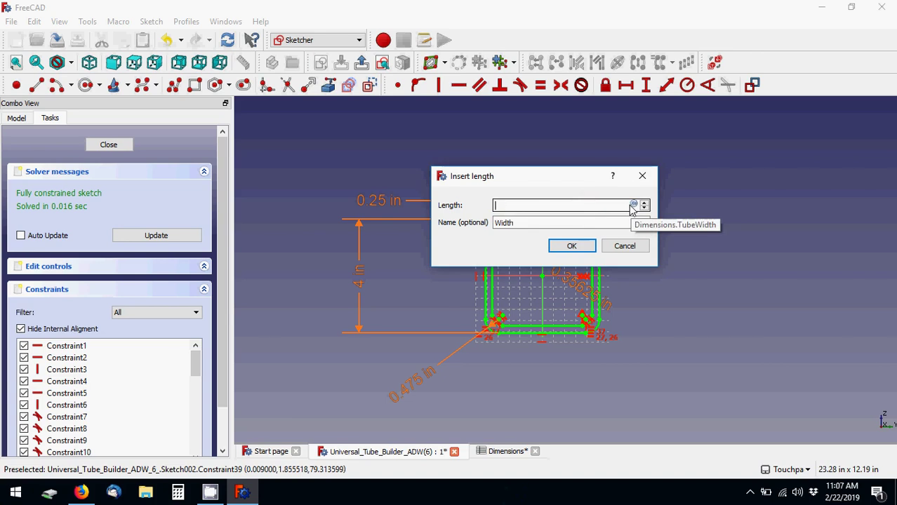
Step: Re-enter Dimensions.TubeWidth as the expression driving the Width dimension's length and accept the dimension
click(631, 205)
text(Di)
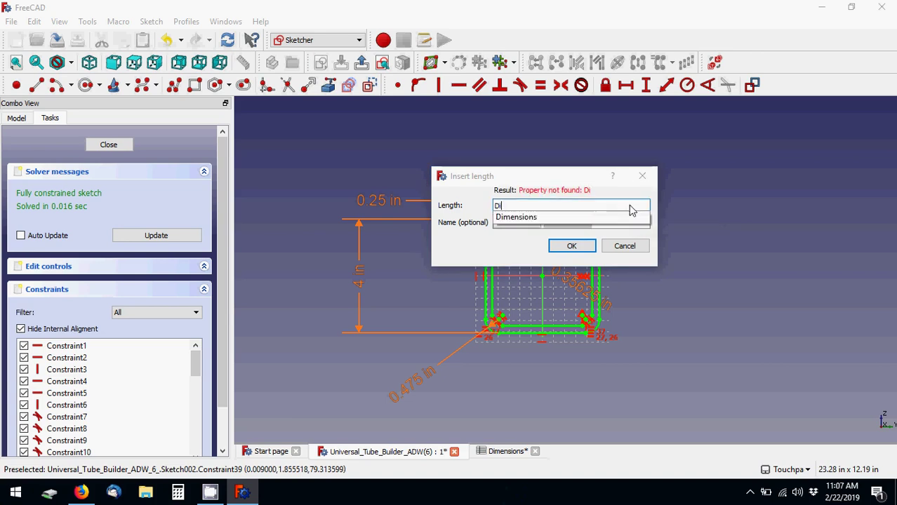
text(mensions.)
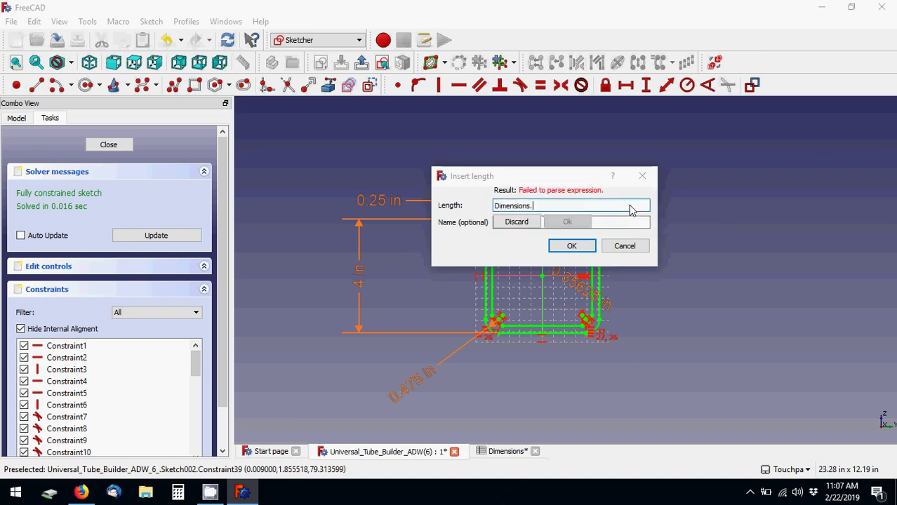
text(Tu)
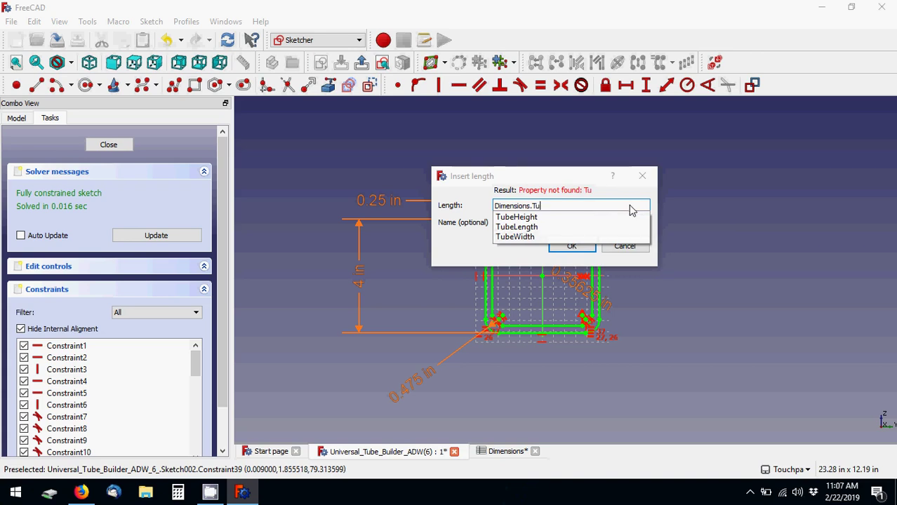
text(Width)
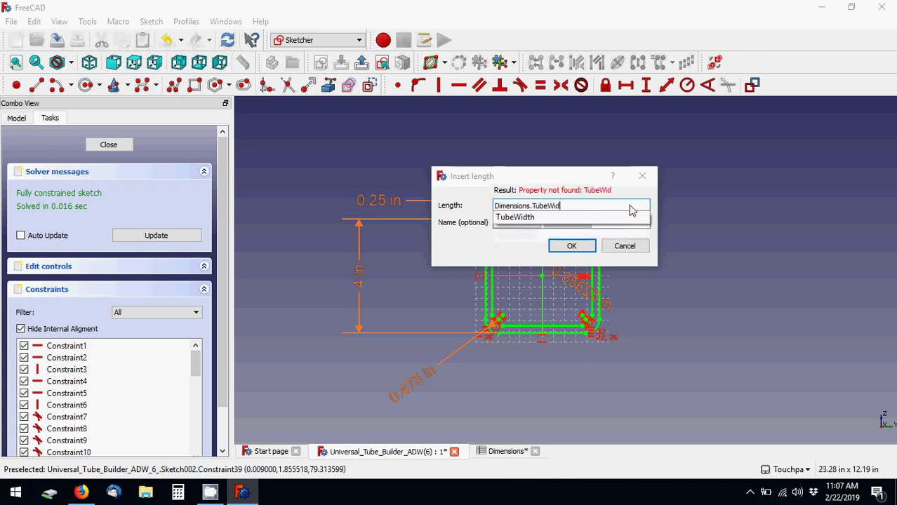
click(635, 217)
click(568, 222)
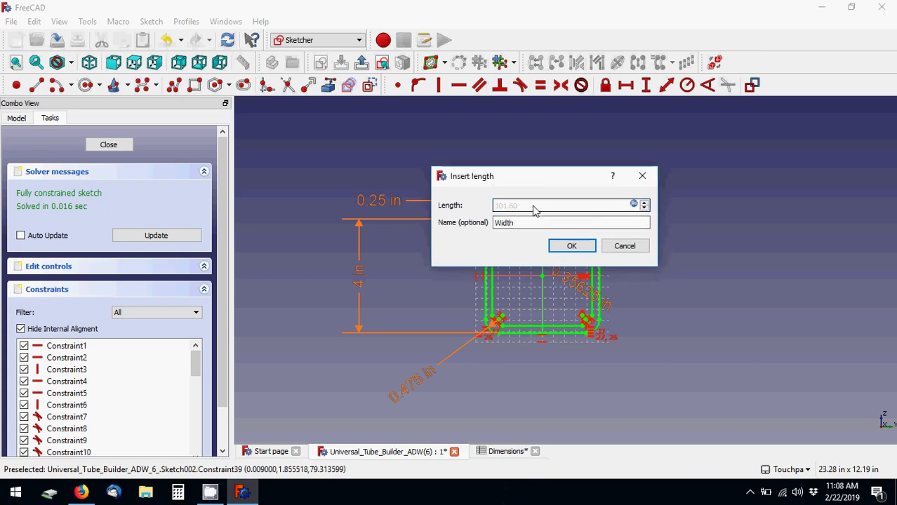
click(583, 247)
Step: Examine the user-defined Tube Width value in the Dimensions spreadsheet and return to the profile sketch
click(488, 453)
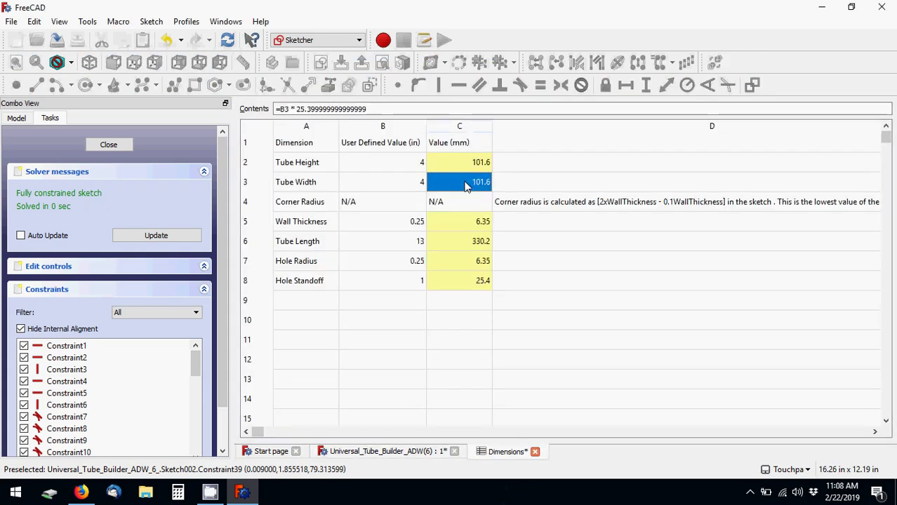
click(422, 187)
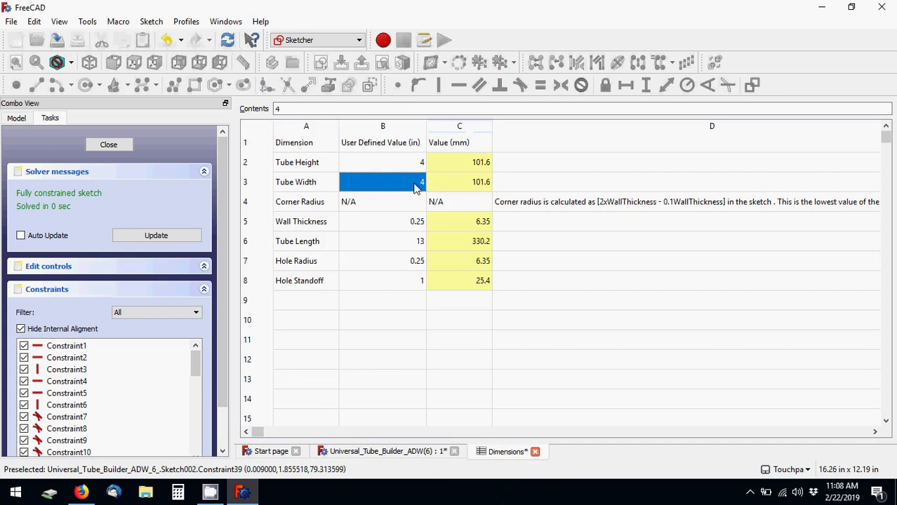
click(420, 454)
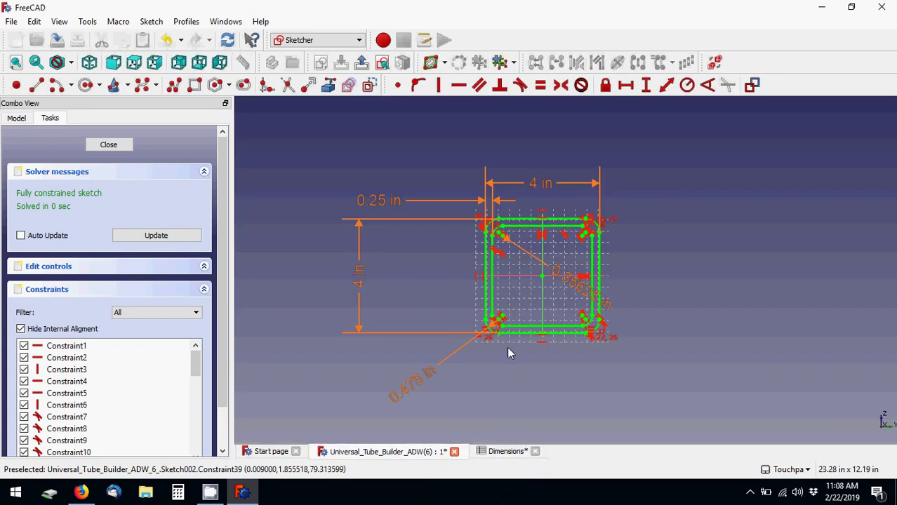
Step: Reopen the profile's Width dimension, examine its assigned constraint name, and close it unchanged
double_click(545, 184)
key(BackSpace)
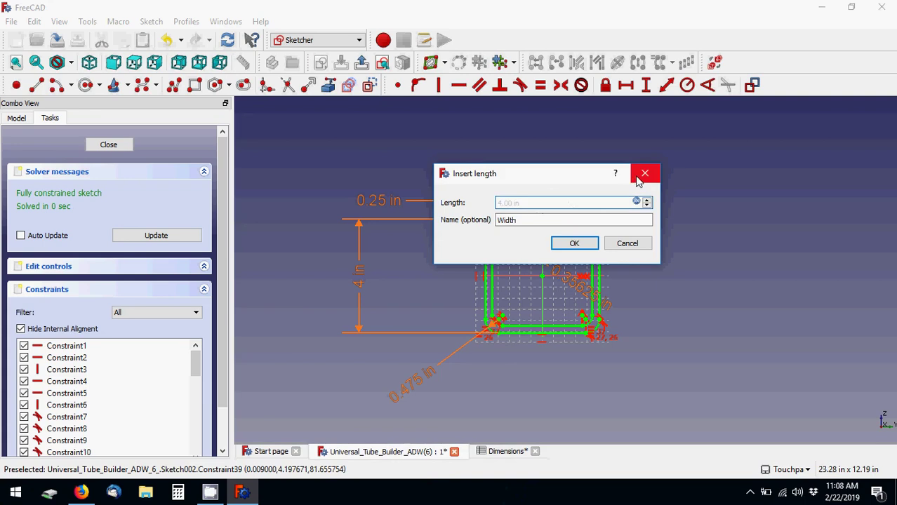
click(518, 222)
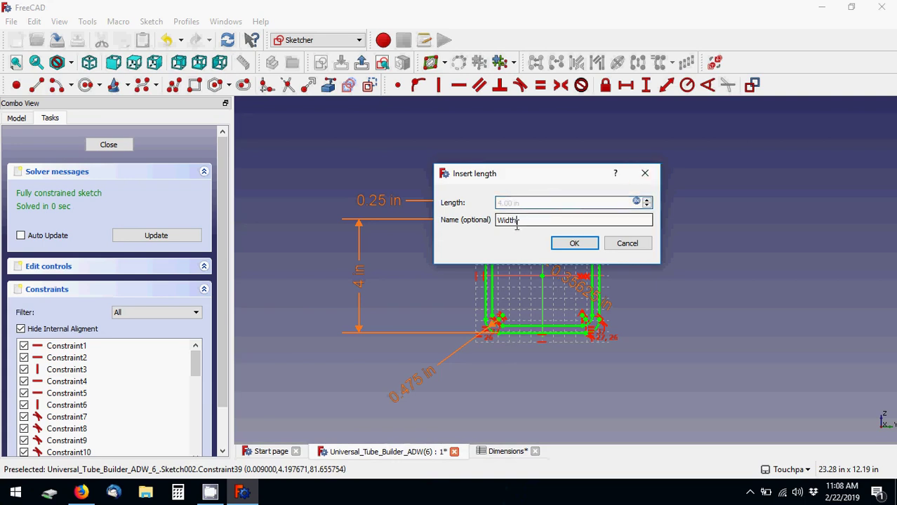
double_click(518, 221)
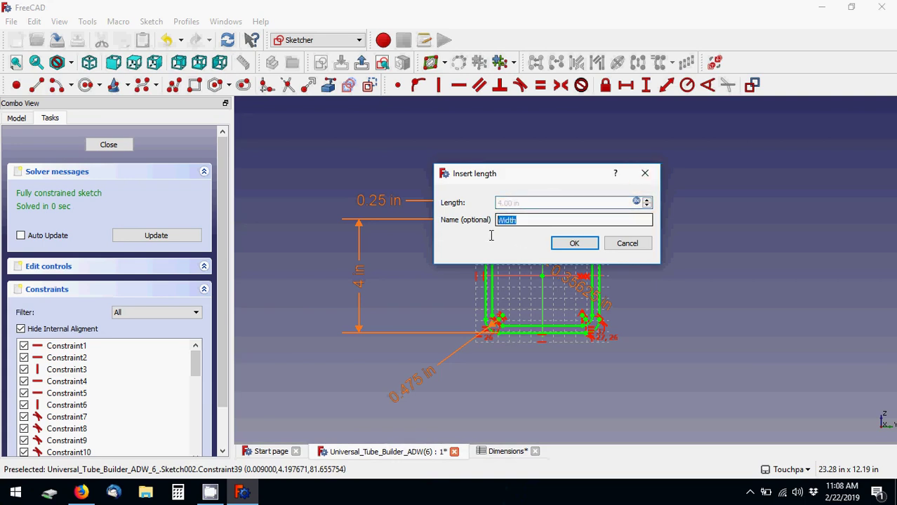
click(645, 173)
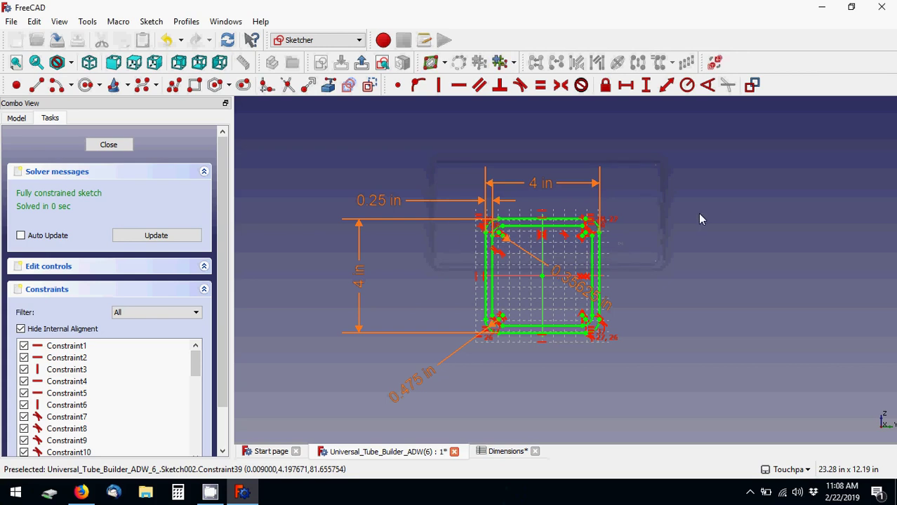
Step: Place a point outside the tube profile, about 4.98 in right of the origin, and dimension its horizontal distance from the origin
click(419, 89)
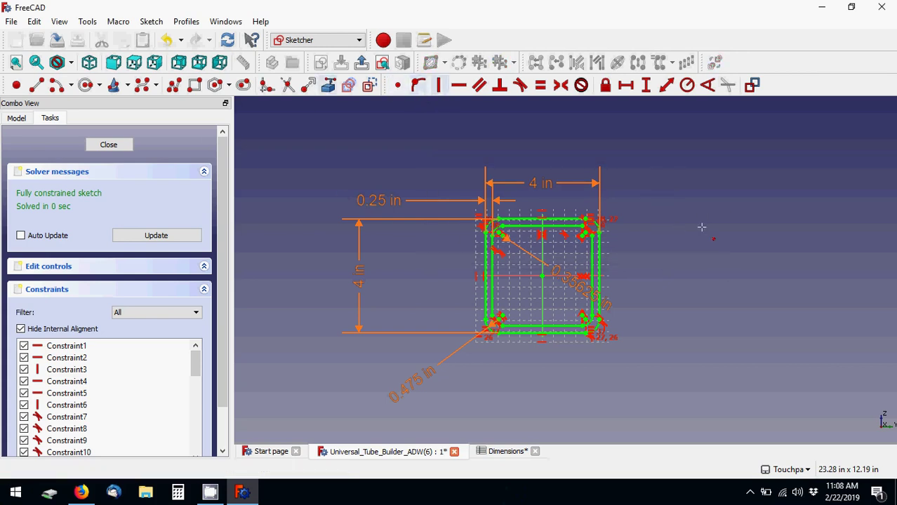
key(Escape)
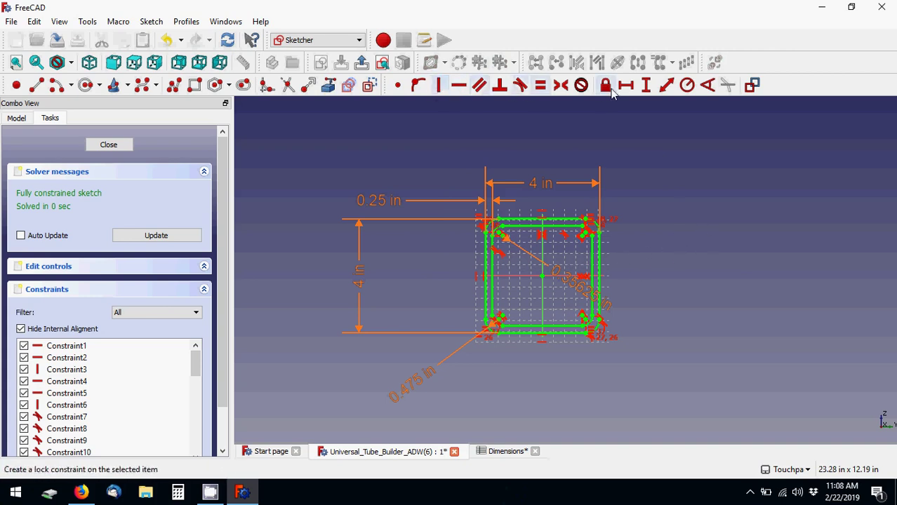
click(16, 85)
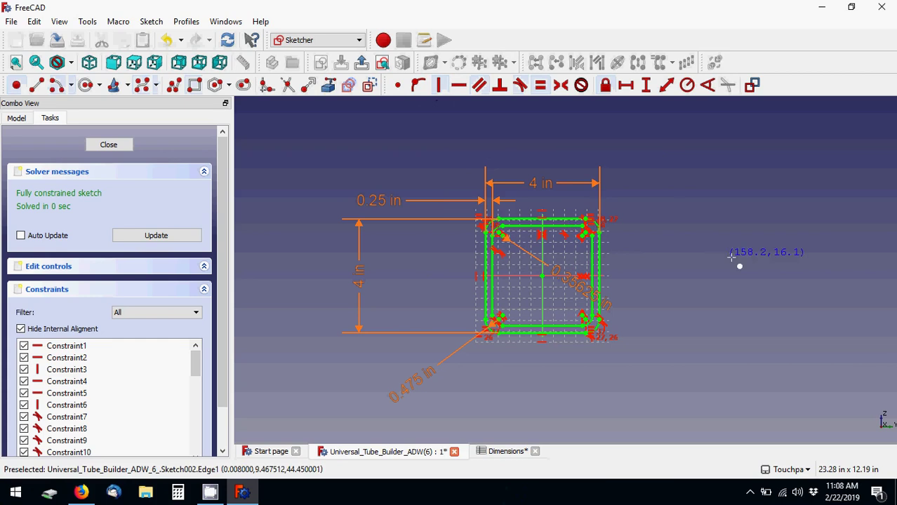
click(684, 253)
right_click(709, 272)
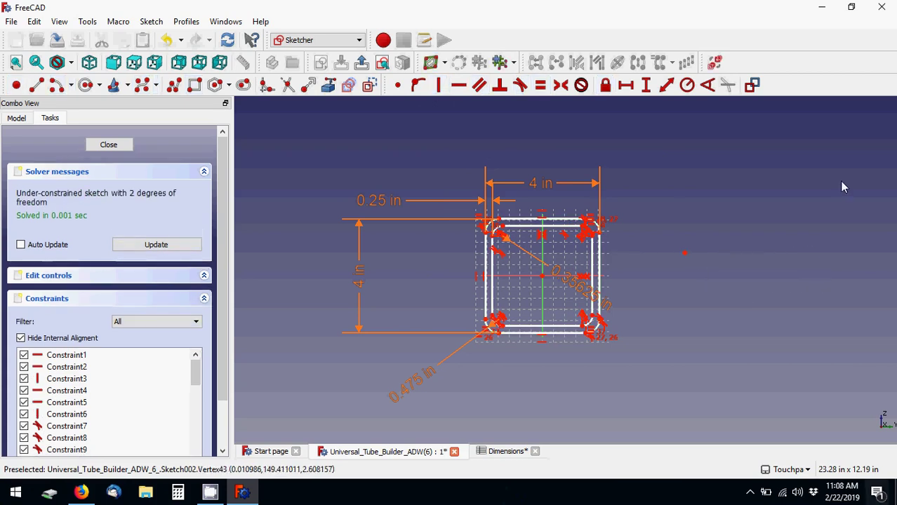
click(605, 85)
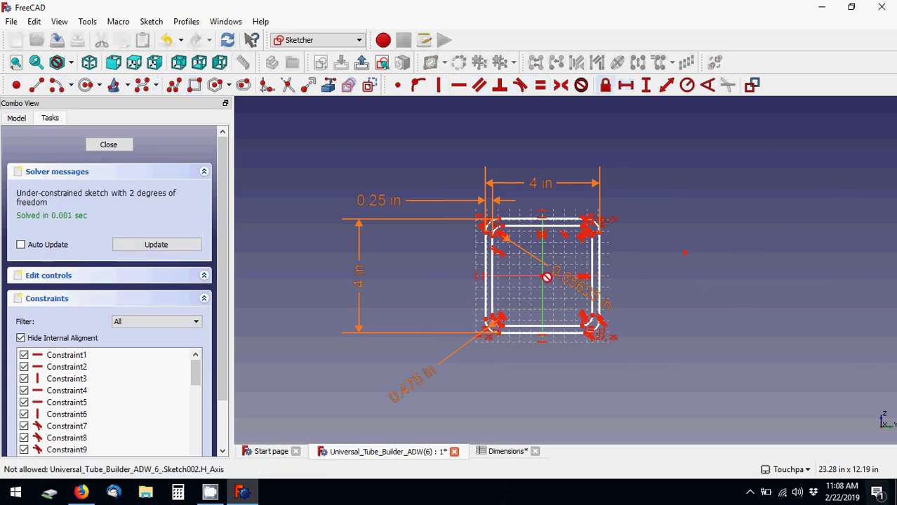
click(684, 253)
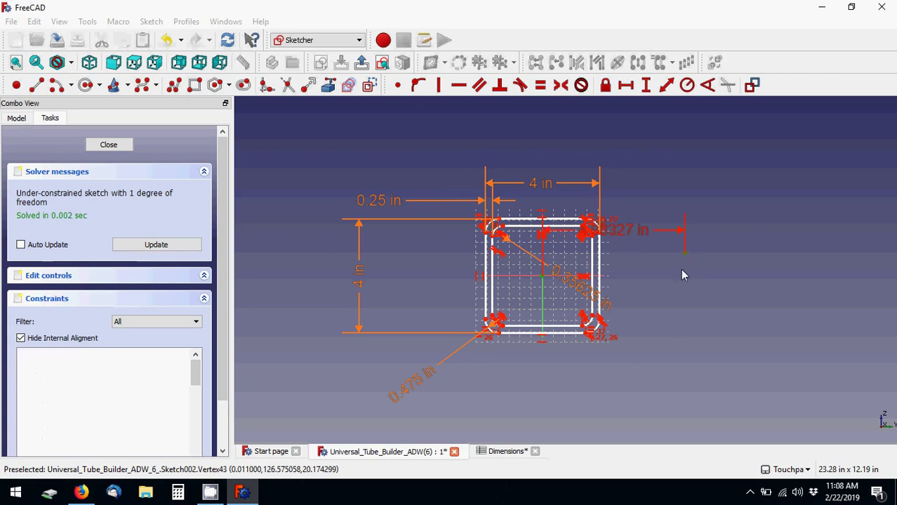
Step: Link the point's horizontal distance to the named width constraint with the expression Sketch002.Constraints.Width
double_click(638, 231)
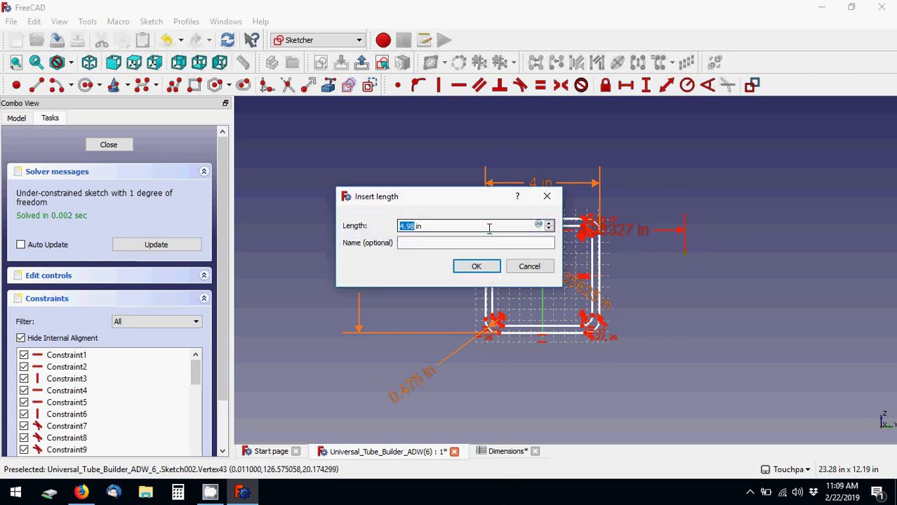
key(equal)
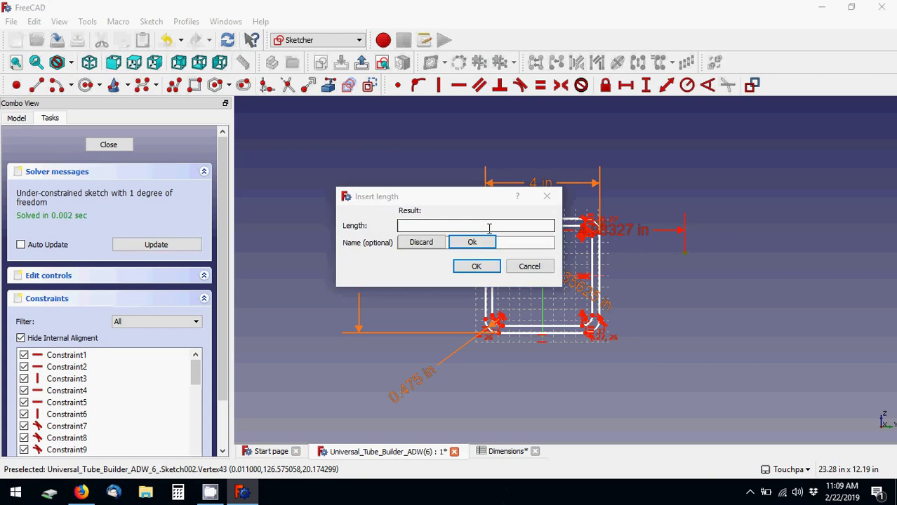
text(Ske)
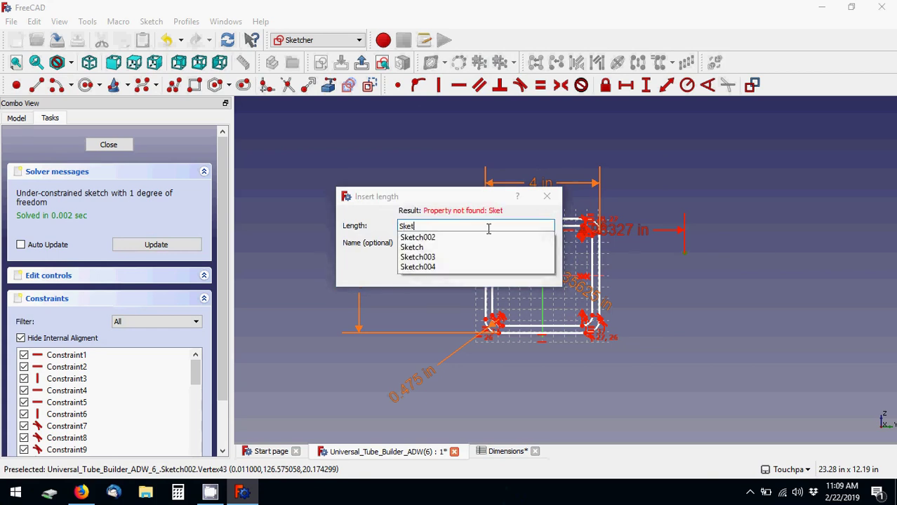
text(t)
key(Down)
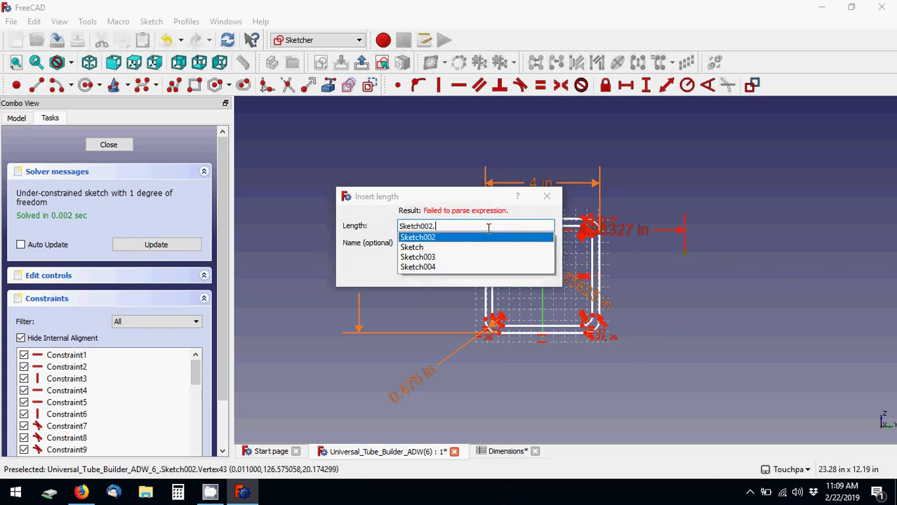
text(Constraints.)
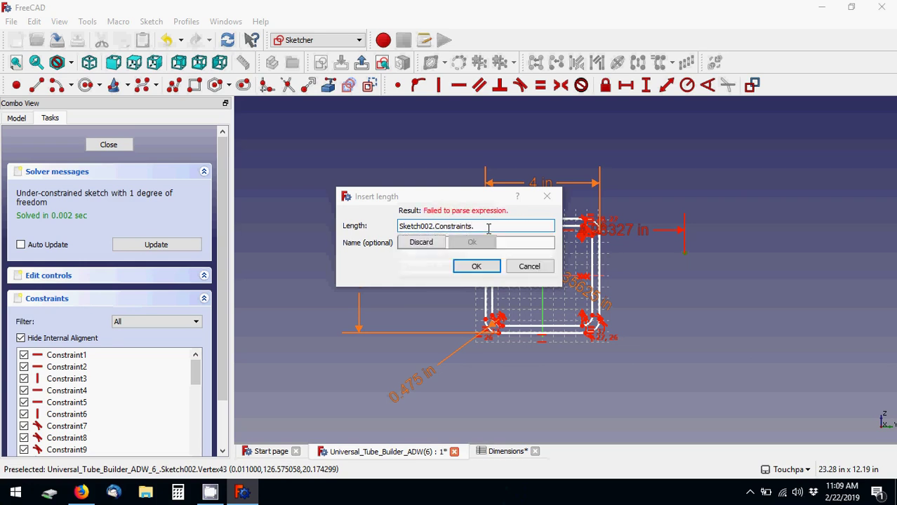
text(Width)
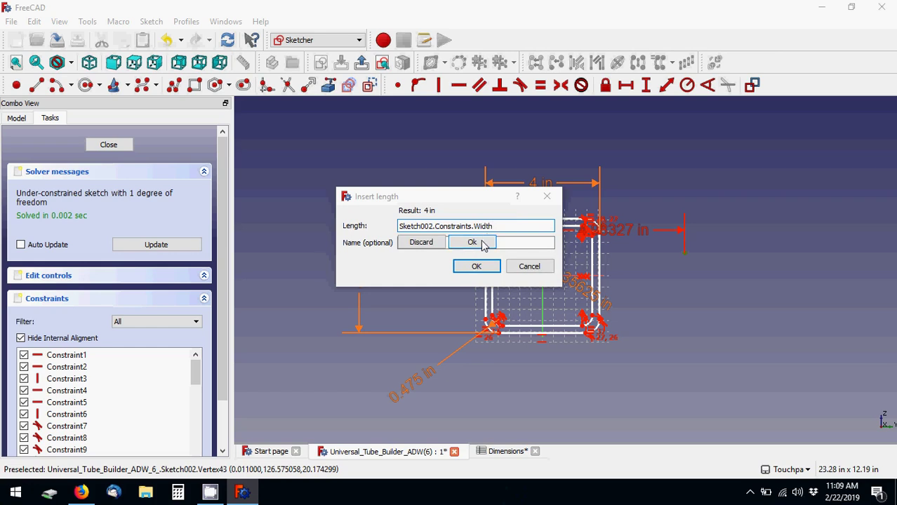
click(473, 243)
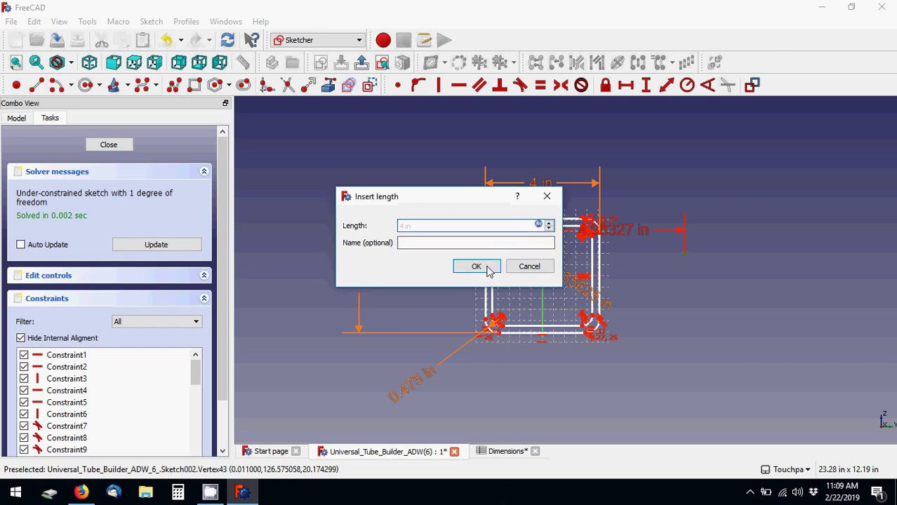
click(476, 266)
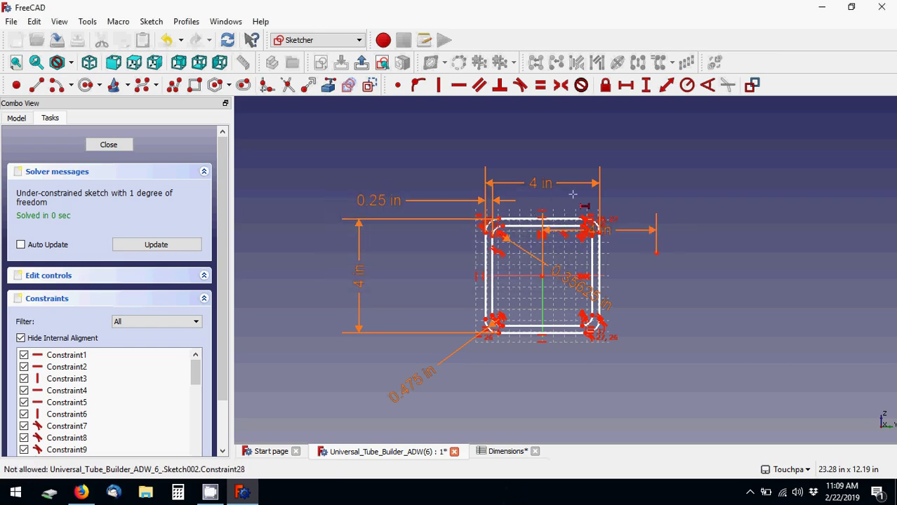
Step: Shift the point's horizontal dimension lower beside the profile, and remove the point with its dimension from the sketch
click(538, 183)
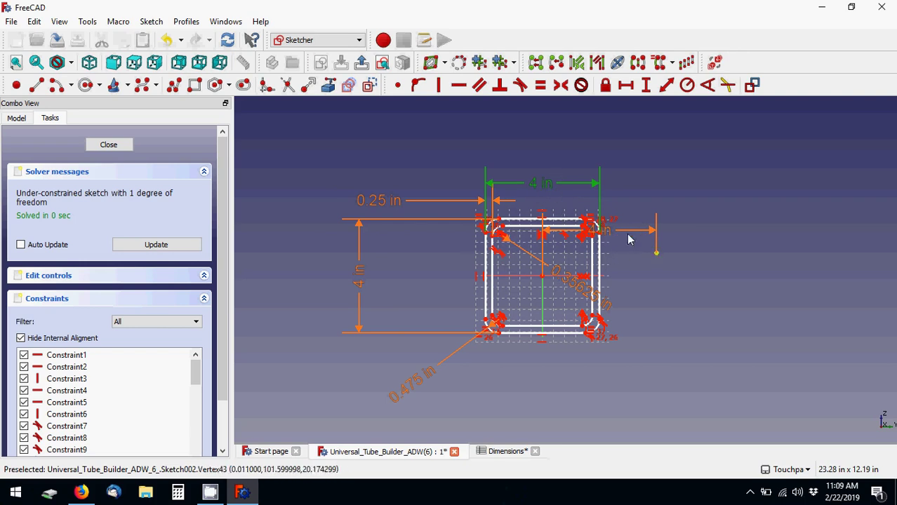
drag(617, 237, 633, 255)
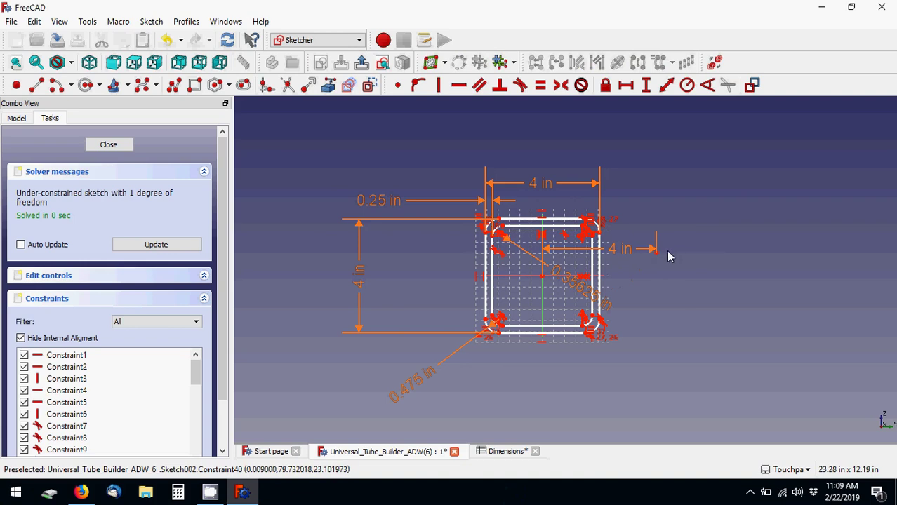
key(ctrl+a)
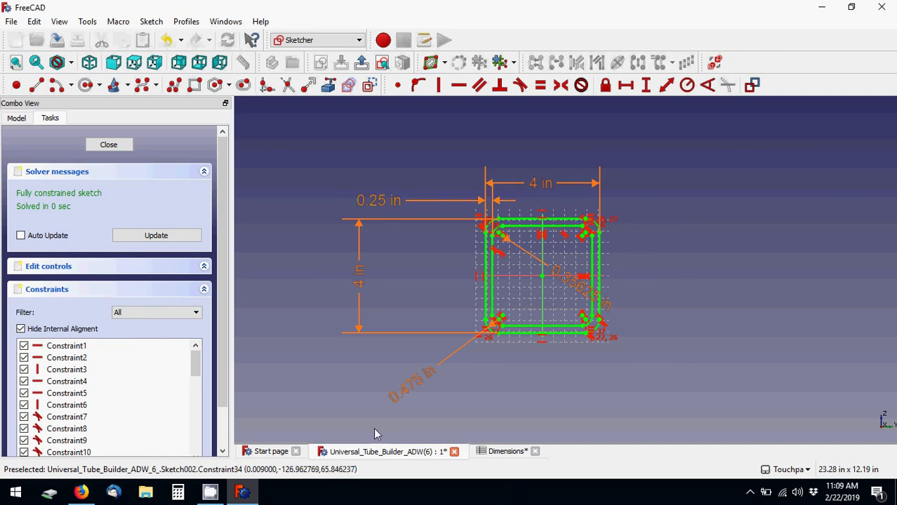
click(213, 495)
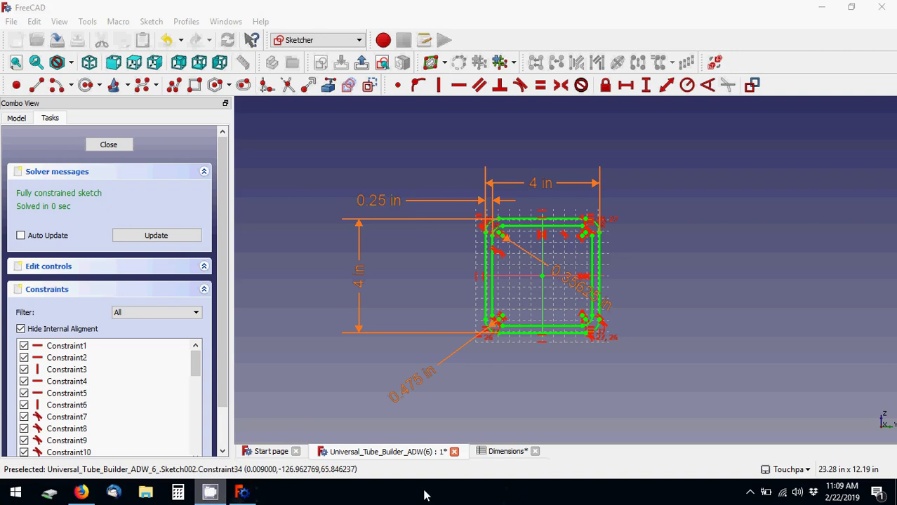
right_click(215, 495)
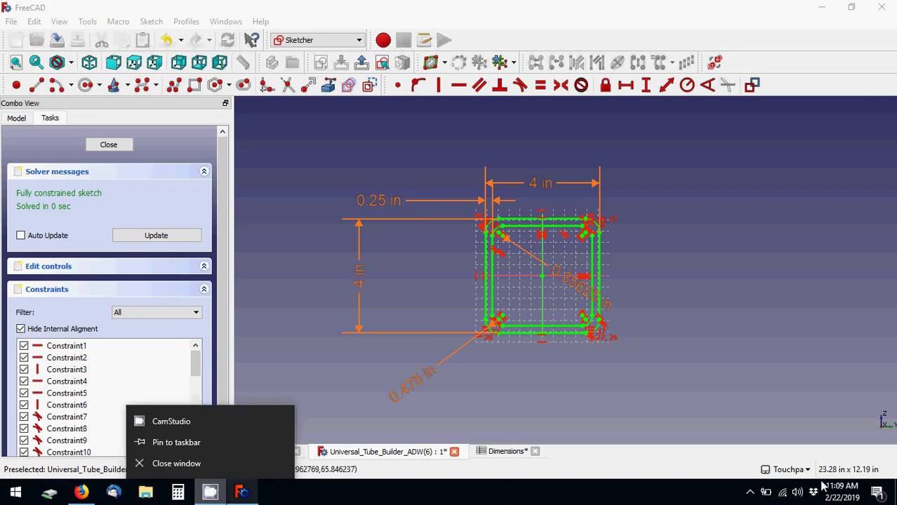
click(745, 497)
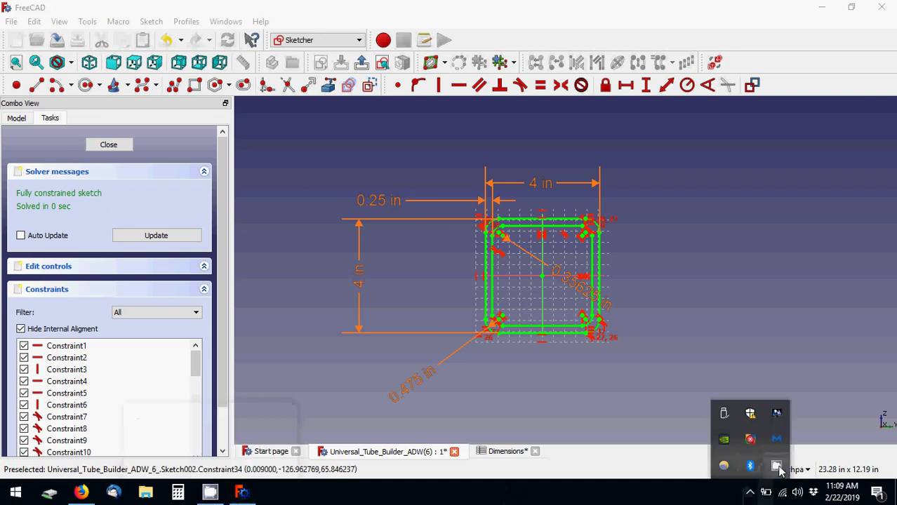
right_click(776, 465)
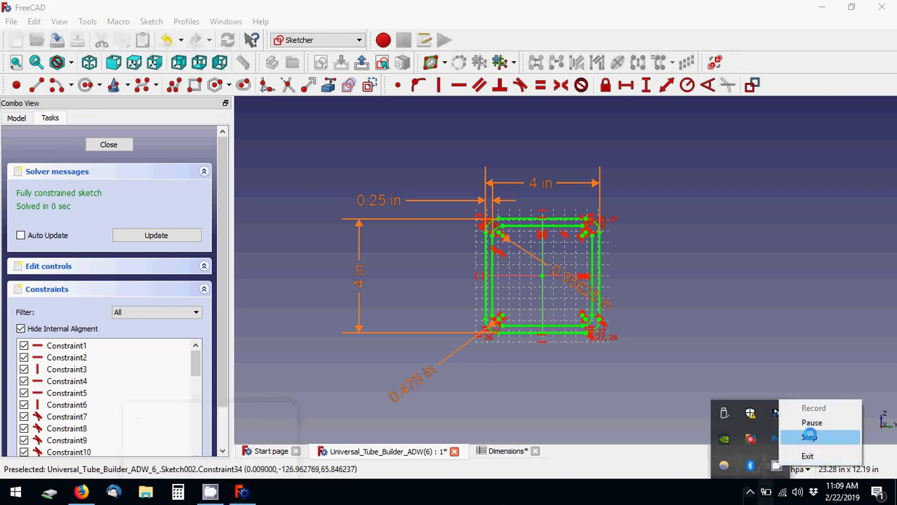
click(809, 436)
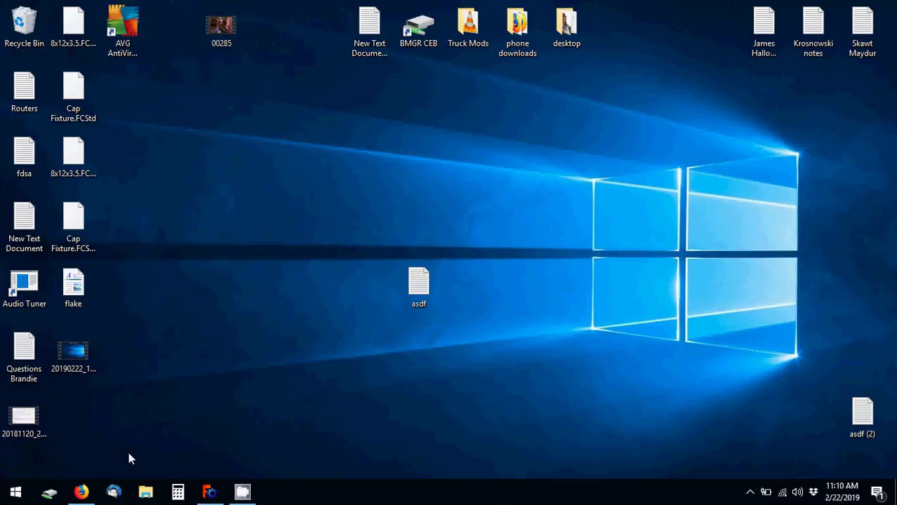
click(209, 491)
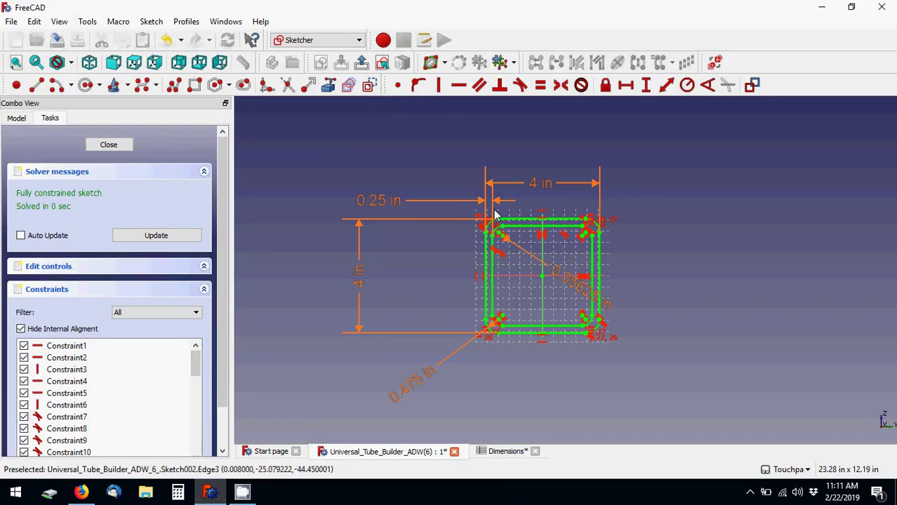
Step: Move the width and wall thickness dimensions higher above the profile, then examine and confirm the expression driving the wall thickness
drag(530, 187, 530, 142)
drag(377, 204, 375, 177)
double_click(376, 174)
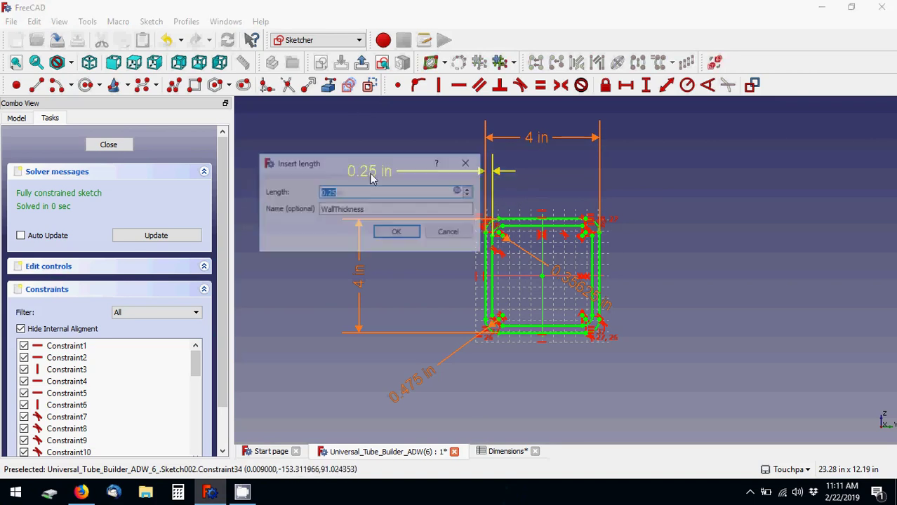
text(=)
text(Dimensions.WallThickness)
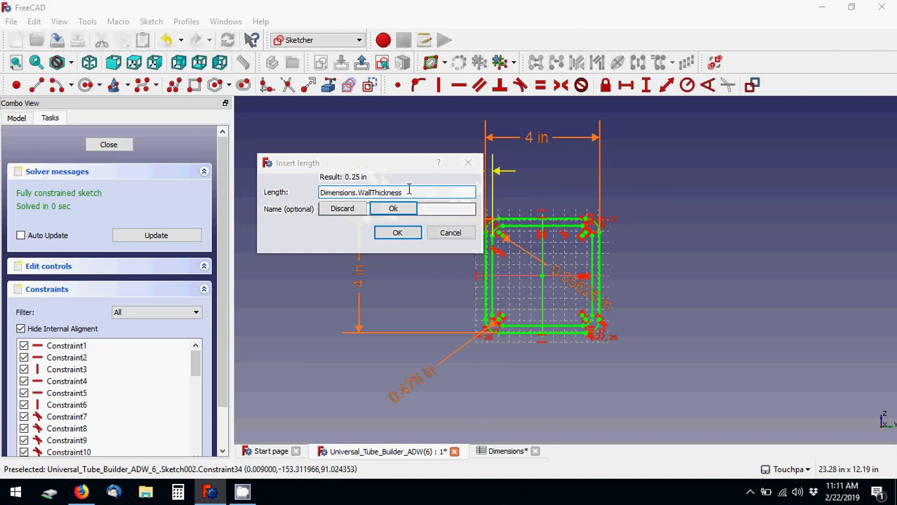
drag(356, 192, 297, 192)
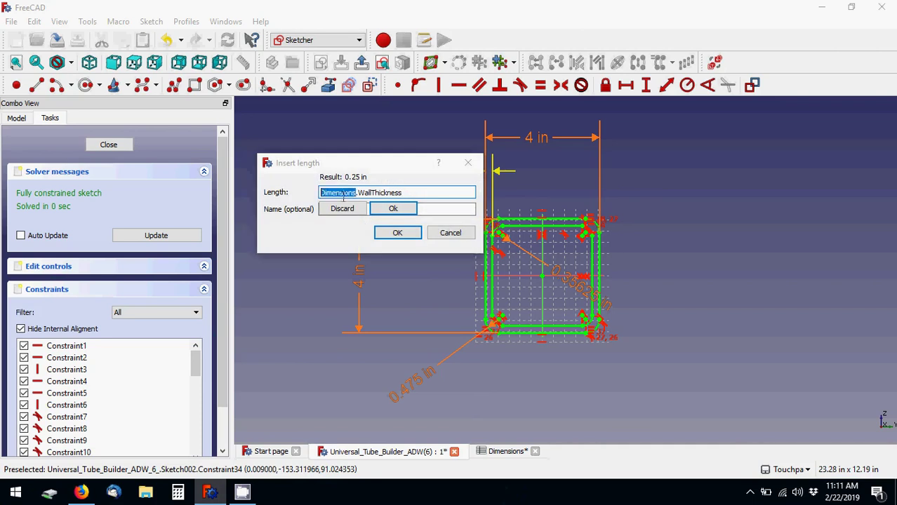
drag(425, 194, 358, 194)
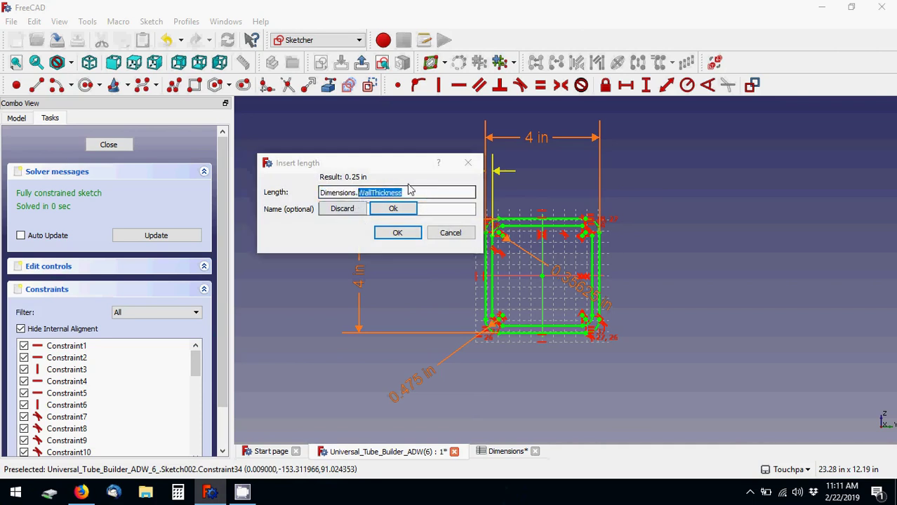
click(393, 208)
click(398, 232)
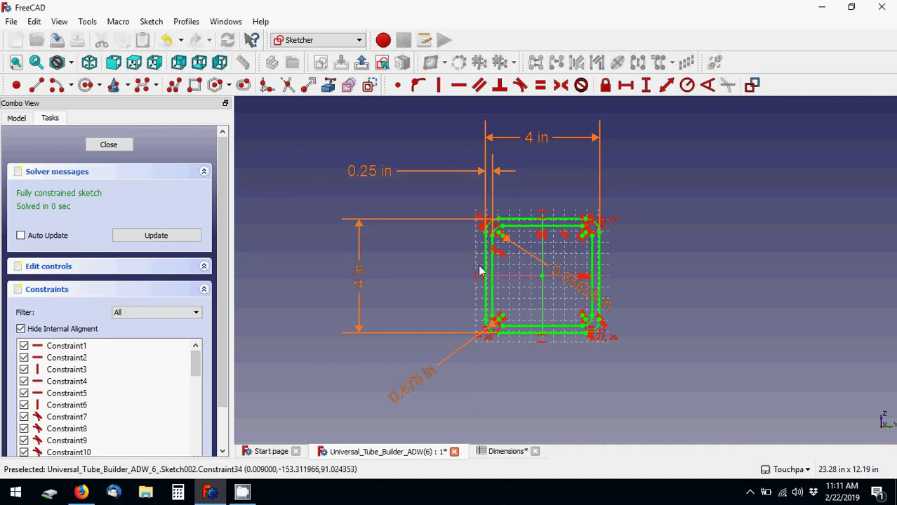
Step: Open the outer corner radius dimension's expression and examine the factor subtracted from its first term
double_click(420, 385)
drag(426, 373, 432, 276)
click(506, 301)
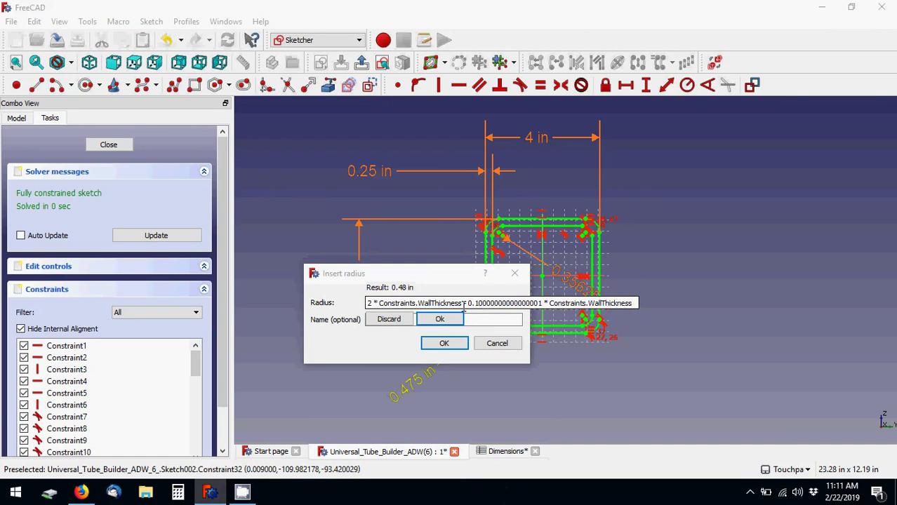
mouse_move(463, 303)
mouse_down()
mouse_move(447, 303)
mouse_move(473, 305)
mouse_up()
drag(541, 303, 470, 315)
mouse_move(542, 303)
mouse_down()
mouse_move(572, 304)
mouse_move(545, 304)
mouse_up()
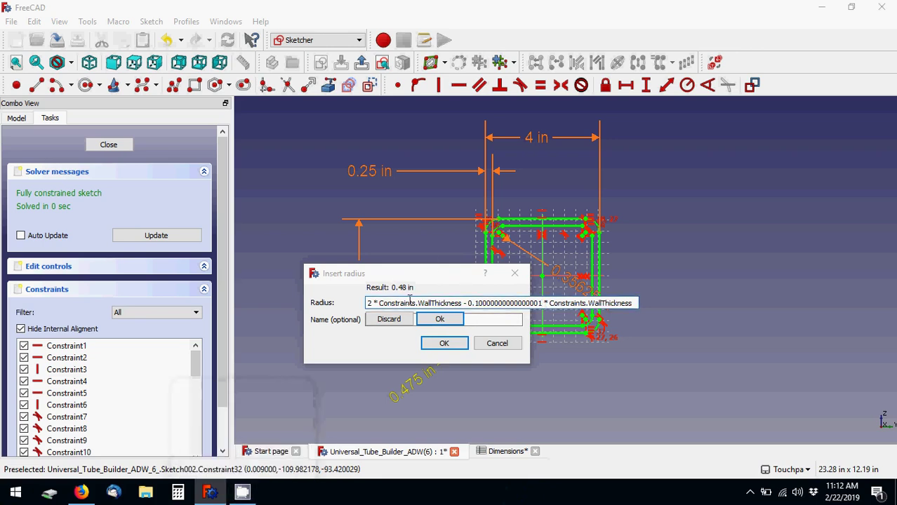
Step: Examine both wall thickness references in the outer corner radius expression, and close the dimension unchanged
click(462, 303)
drag(452, 304, 414, 303)
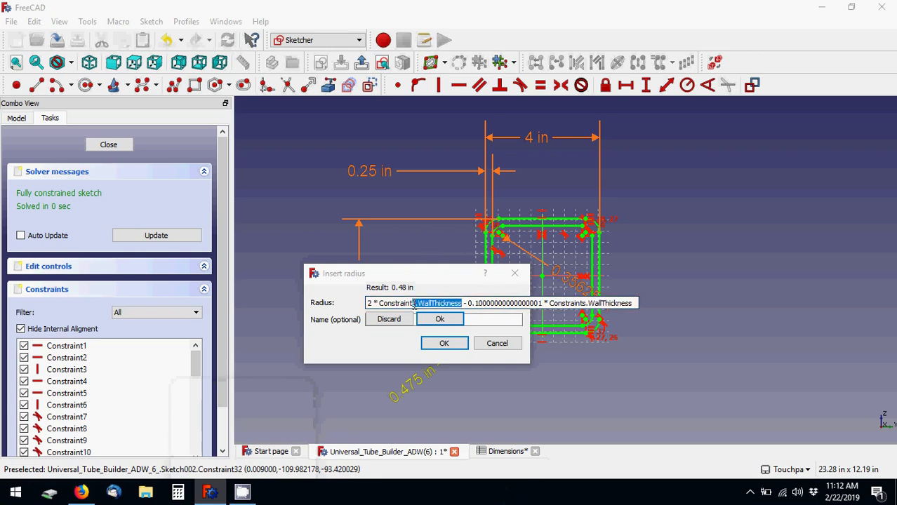
double_click(391, 303)
click(460, 304)
drag(462, 304, 379, 319)
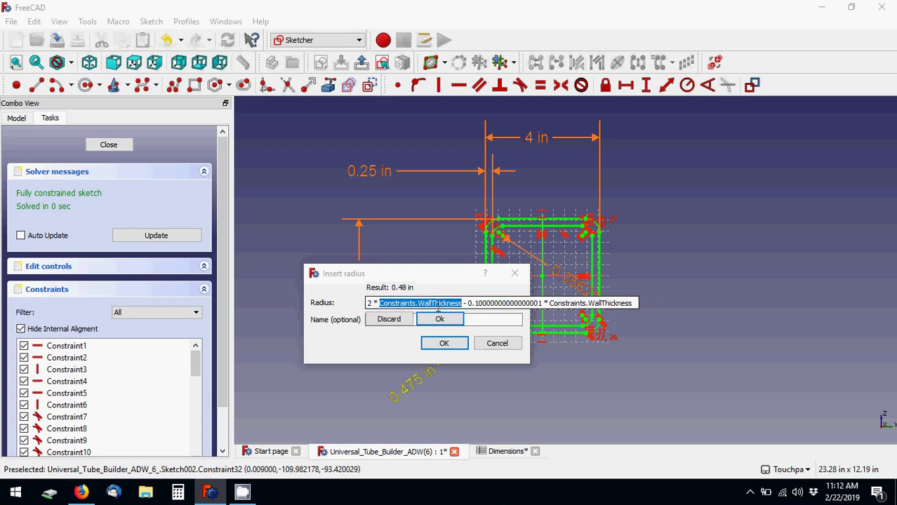
double_click(431, 297)
drag(379, 304, 462, 308)
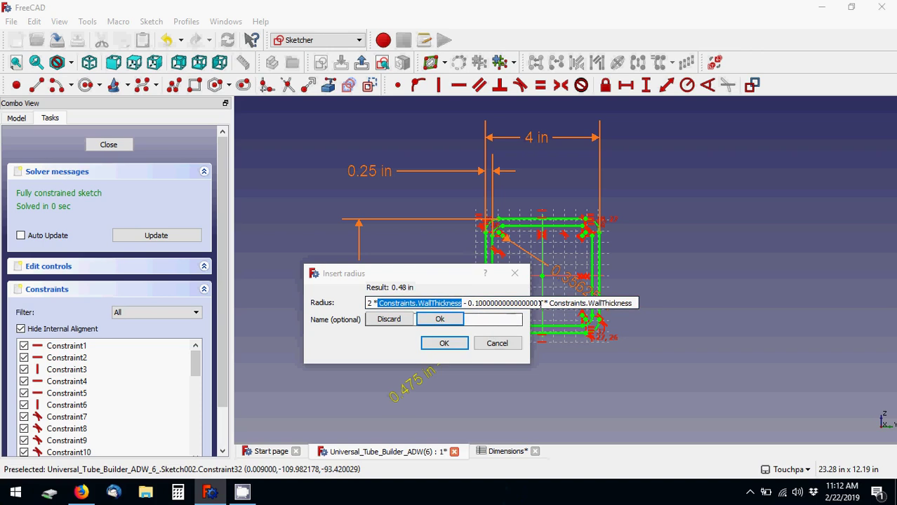
drag(547, 303, 632, 303)
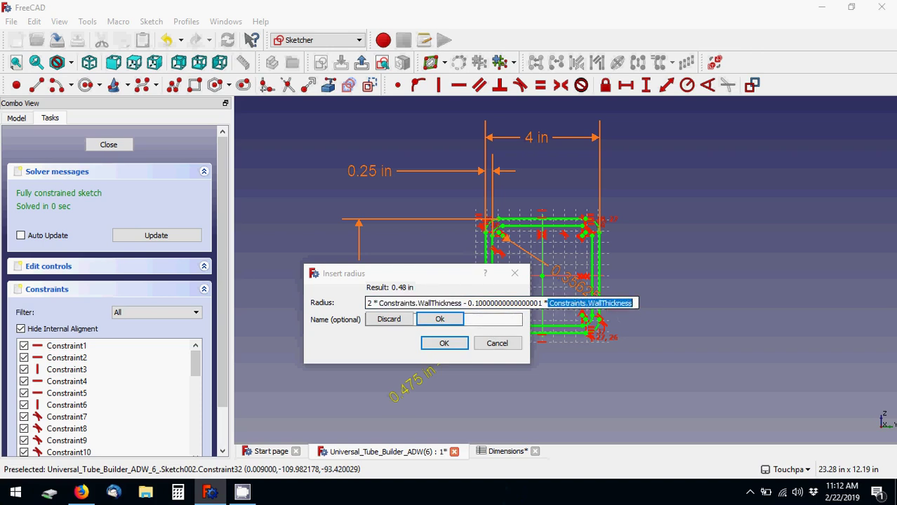
click(433, 320)
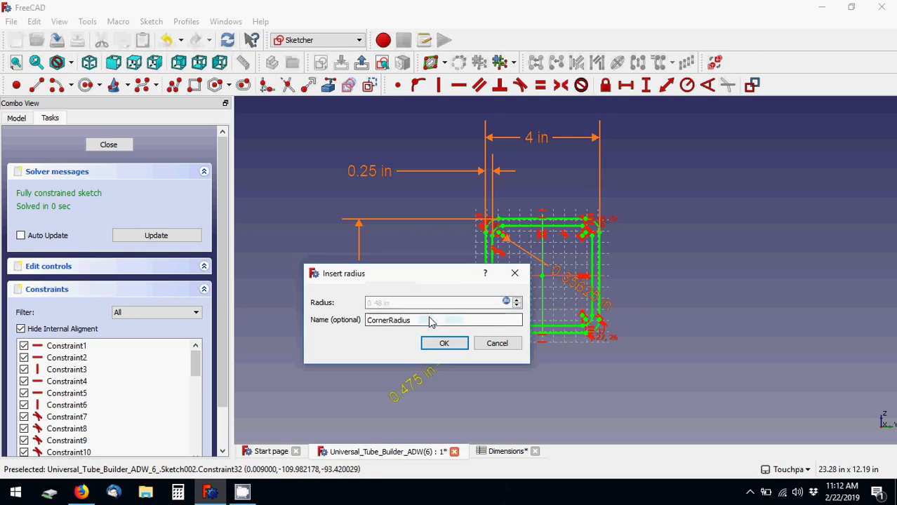
click(523, 276)
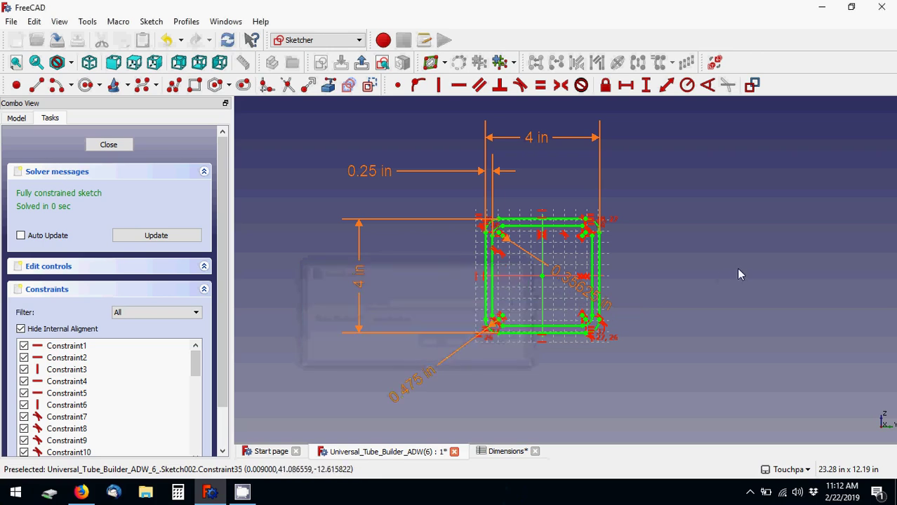
Step: Move the inner corner radius dimension outside the profile, examine the expression driving it, and leave the sketch
drag(530, 255, 709, 285)
double_click(709, 276)
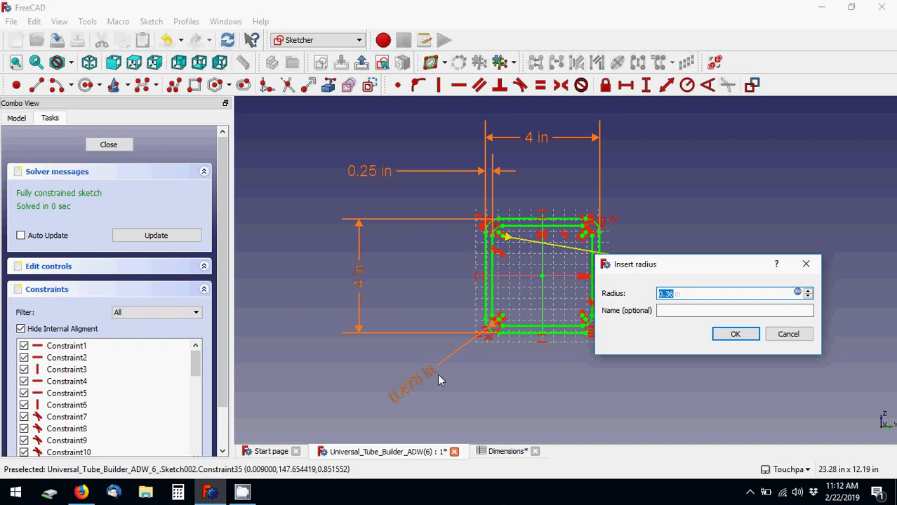
click(798, 293)
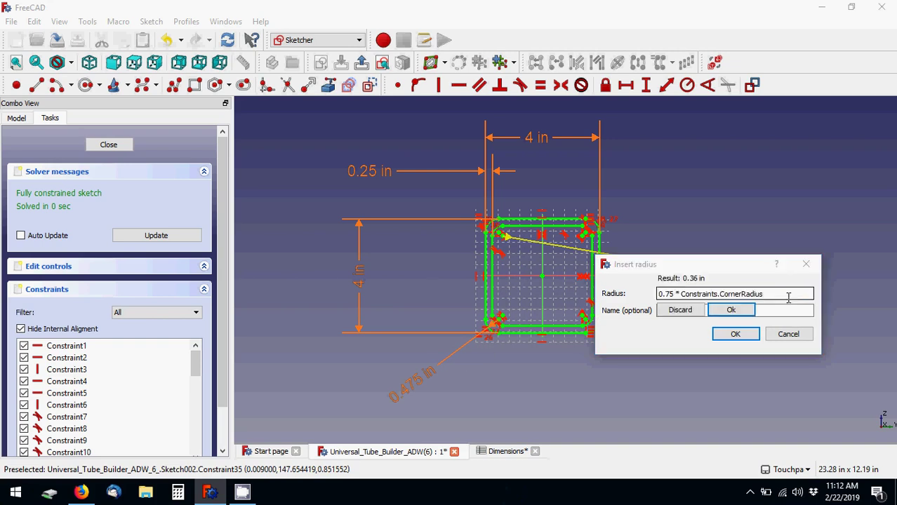
drag(761, 294, 681, 309)
click(806, 265)
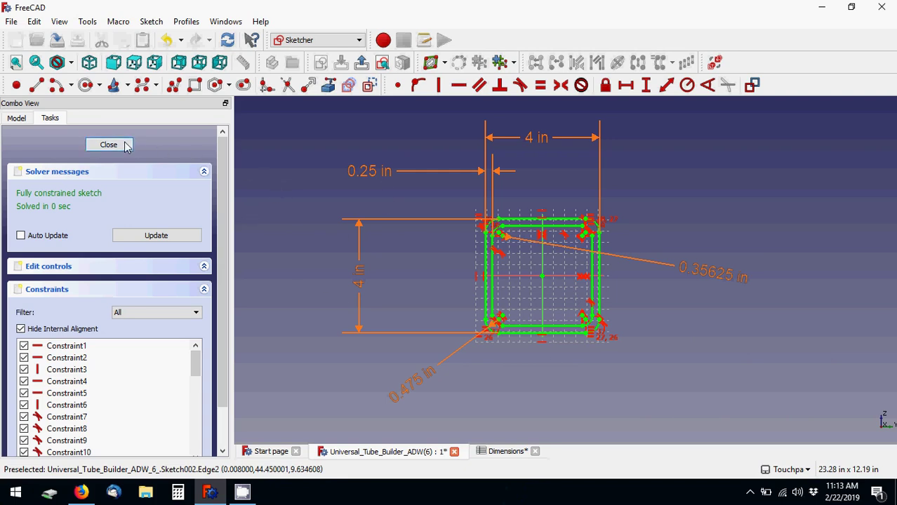
key(Escape)
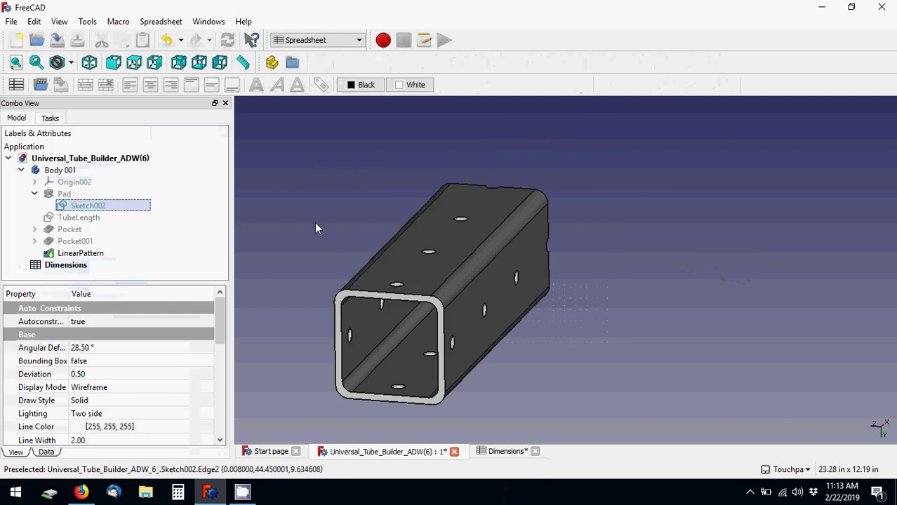
Step: Open the Pad's parameters and examine the spreadsheet expression that drives its length
click(34, 194)
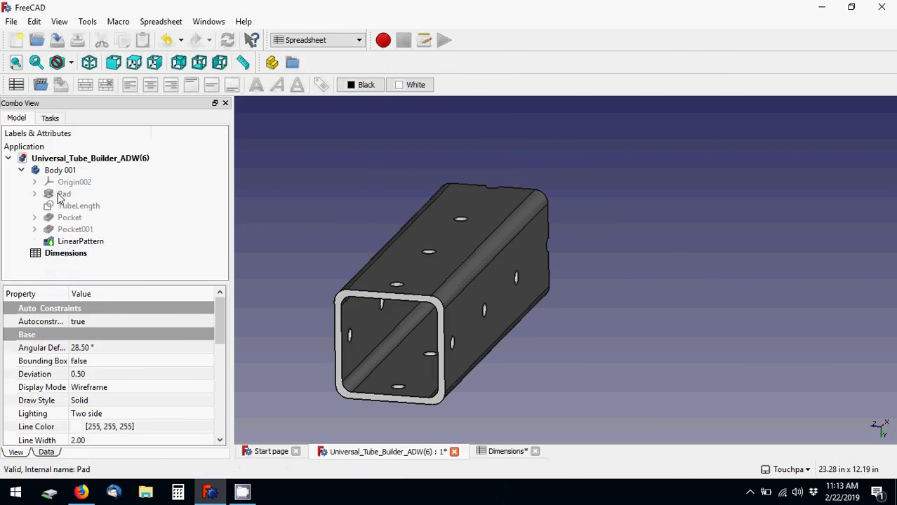
click(84, 195)
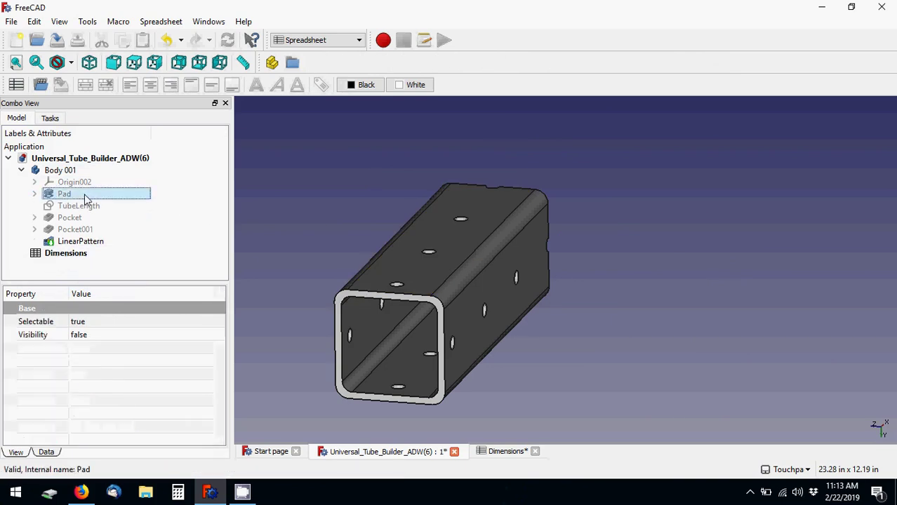
double_click(84, 194)
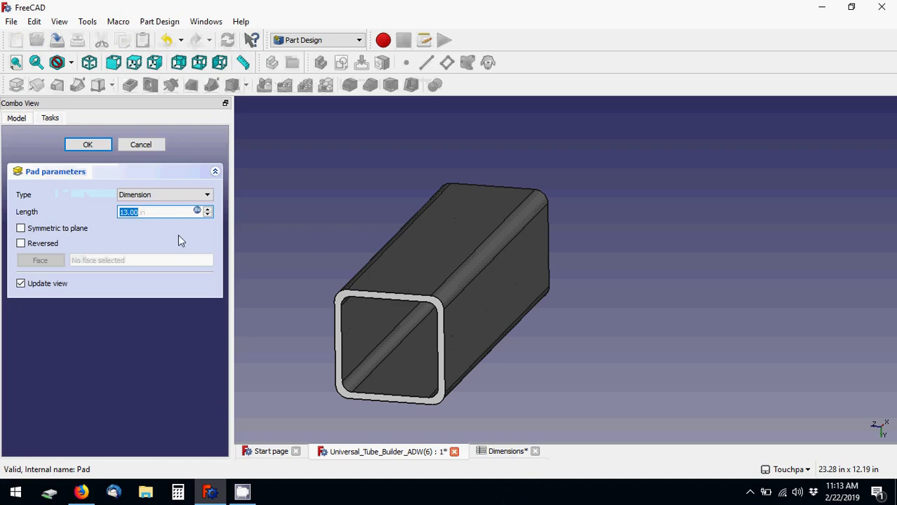
click(198, 212)
text(Dimensions.TubeLength)
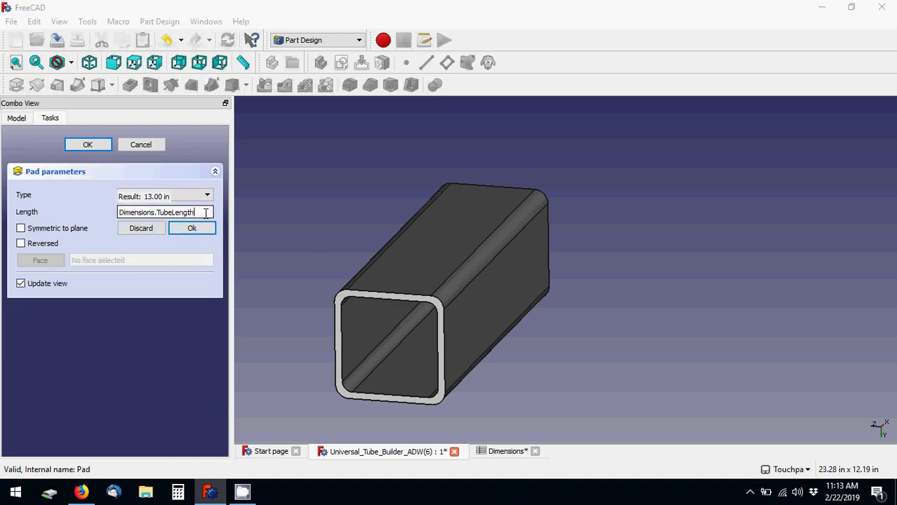
drag(206, 213, 124, 220)
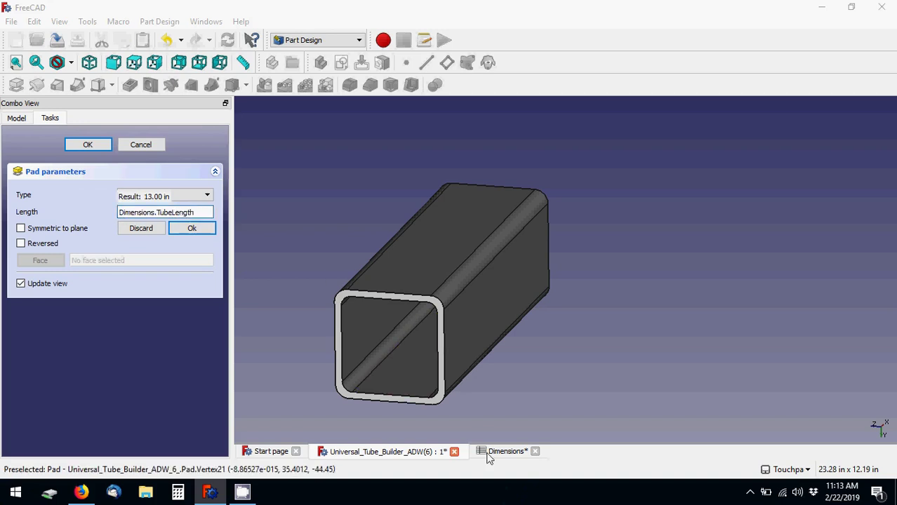
Step: Check the alias of the Tube Length millimetre cell in the Dimensions spreadsheet, and return to the tube model
click(494, 455)
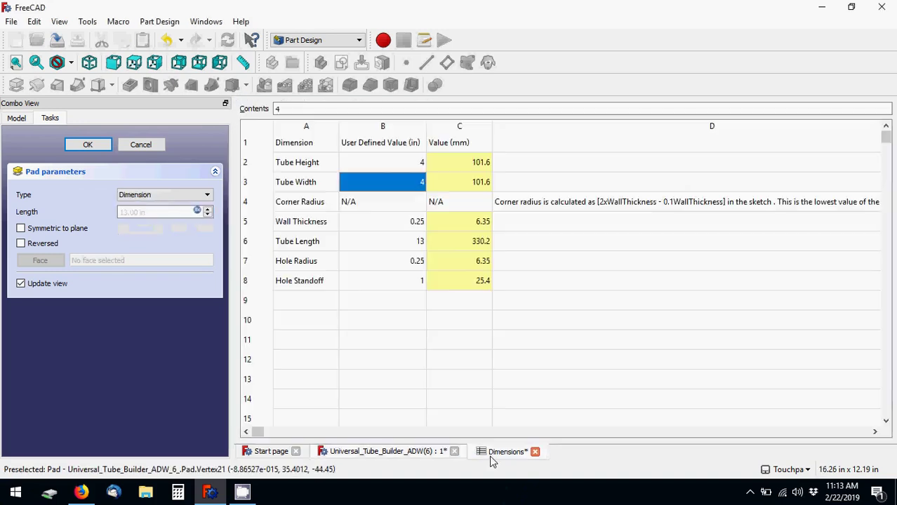
click(497, 241)
click(467, 242)
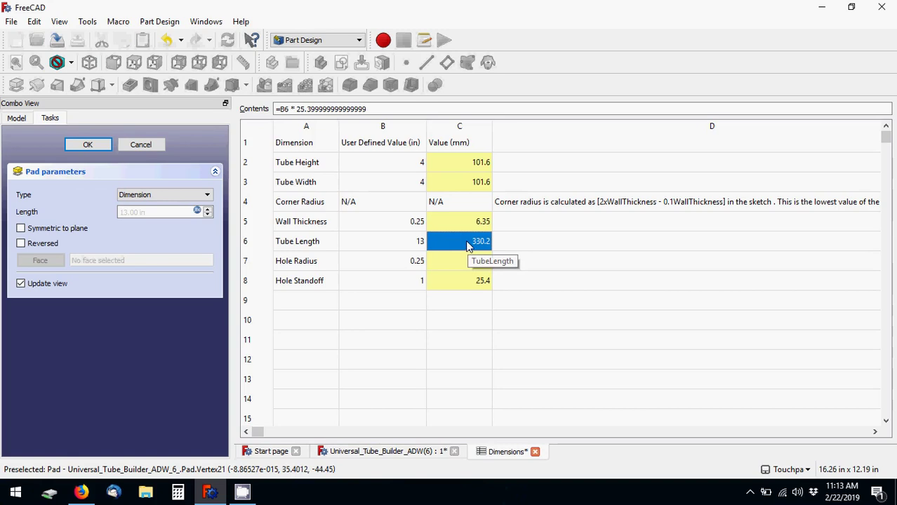
click(386, 451)
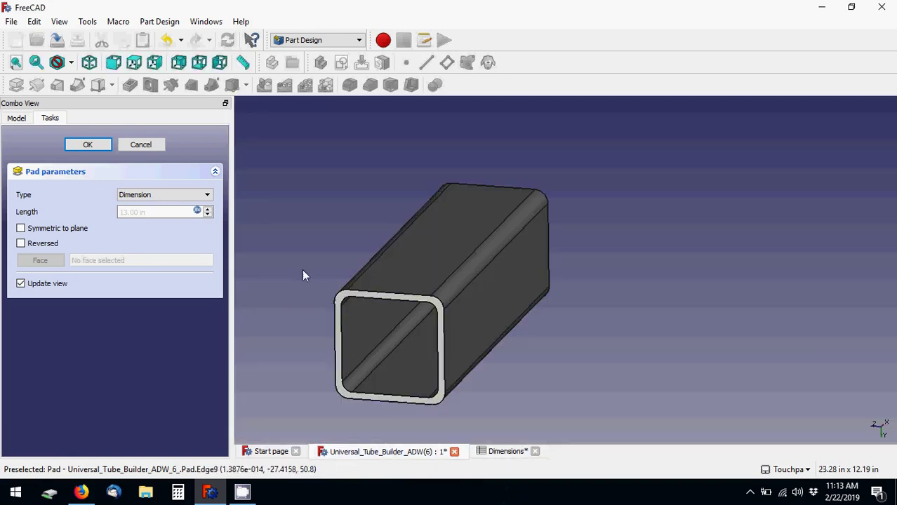
Step: Confirm the Pad's length expression as Dimensions.TubeLength and accept the Pad parameters
click(196, 212)
text(Dimensions.TubeLength)
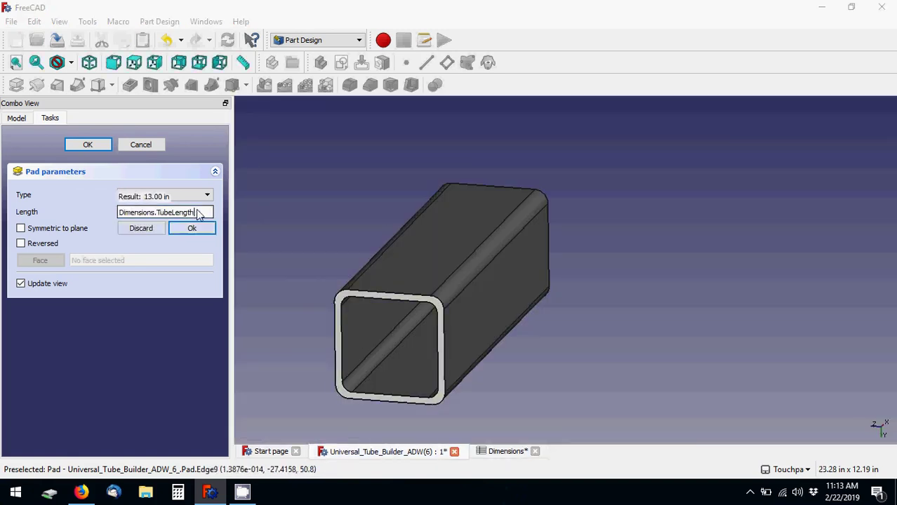
click(179, 228)
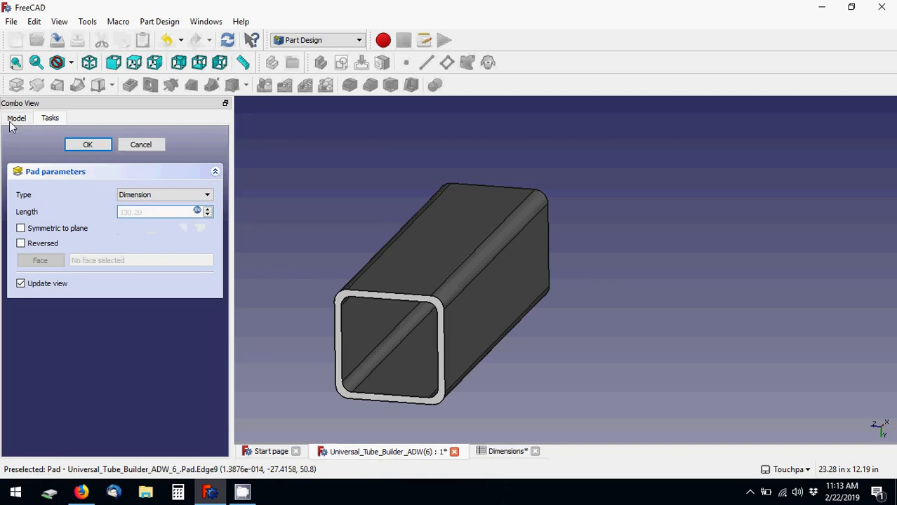
click(102, 146)
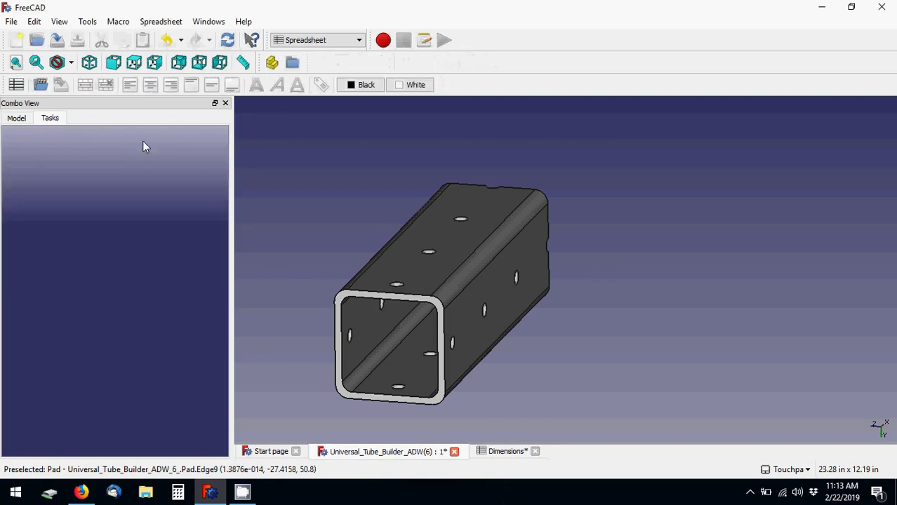
Step: Open the TubeLength sketch, move its length dimension outside the tube, check the dimension's constraint, and leave the sketch
click(14, 119)
click(80, 206)
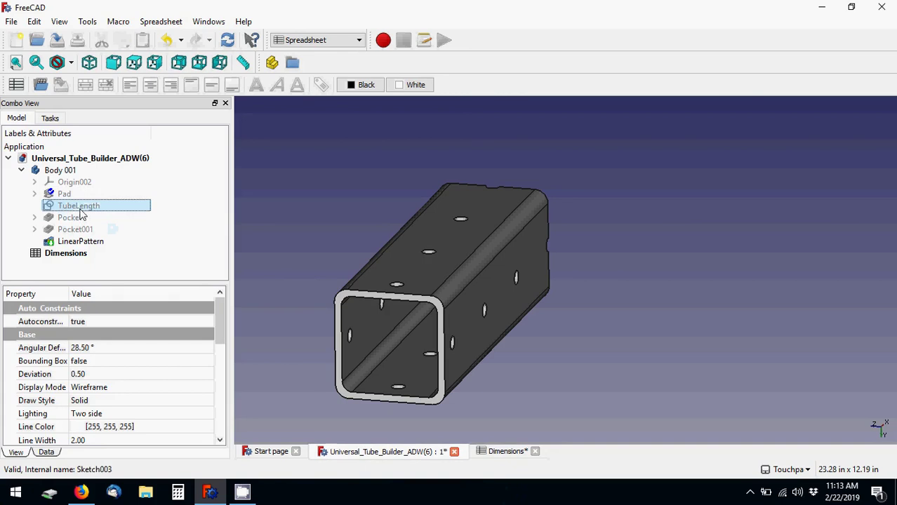
double_click(81, 207)
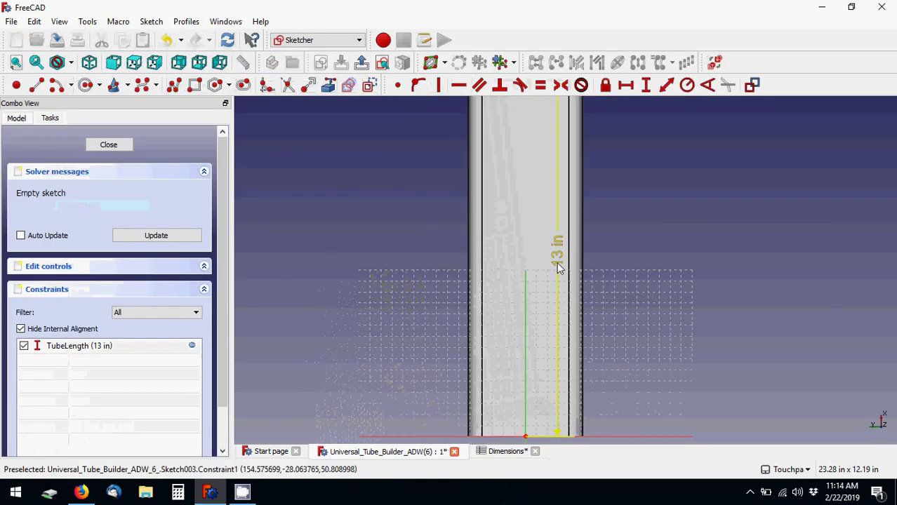
scroll(555, 267, down, 3)
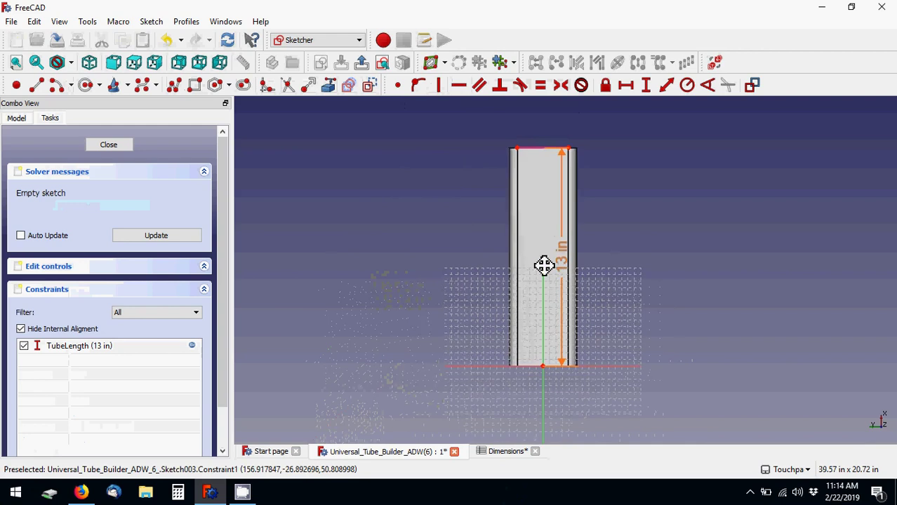
middle_drag(544, 266, 509, 252)
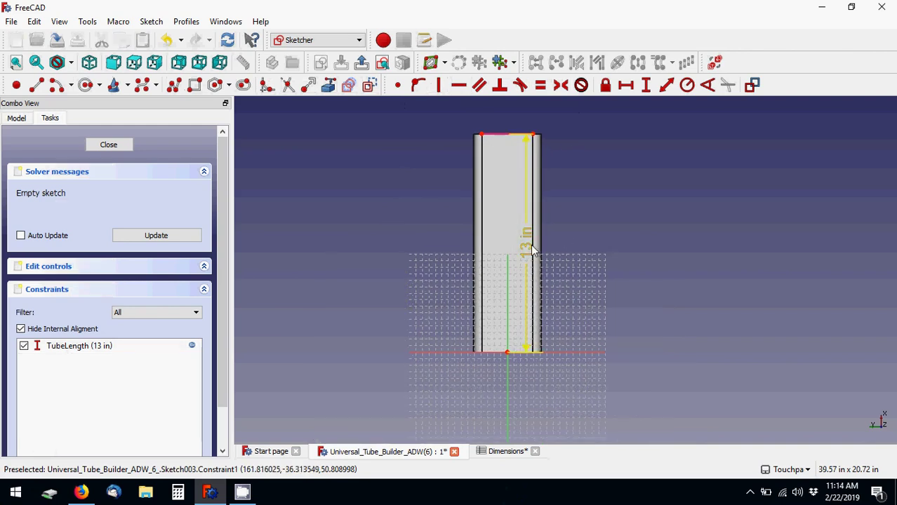
drag(535, 249, 611, 250)
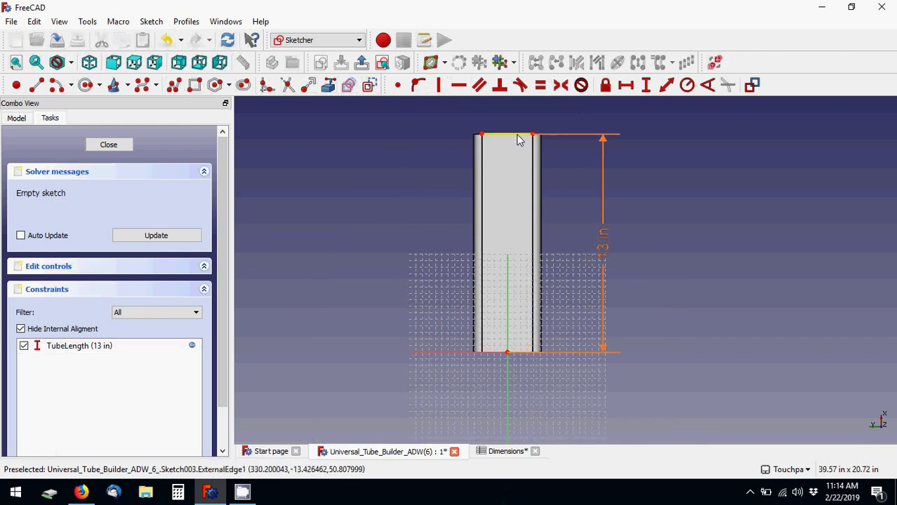
double_click(606, 245)
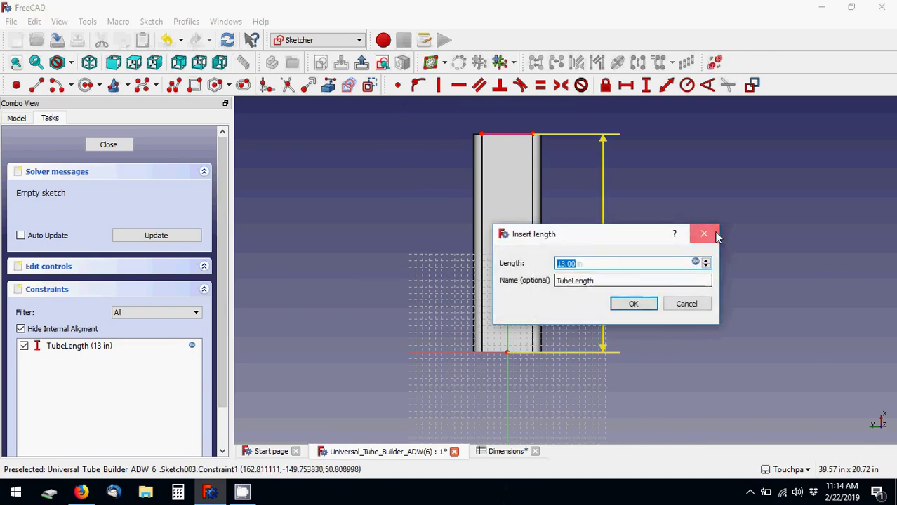
key(Return)
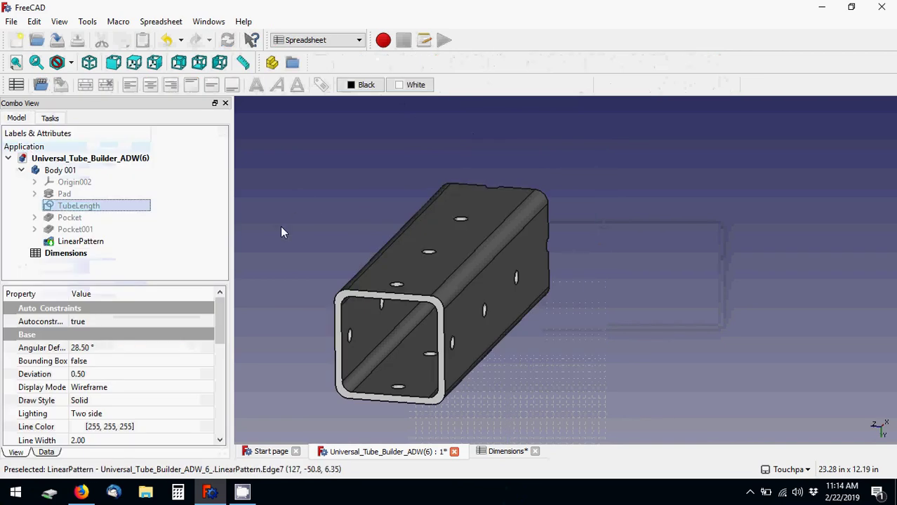
Step: Review the Pad's parameters, cancel out of them, and look at the Pad and Pocket features in the model tree
click(35, 218)
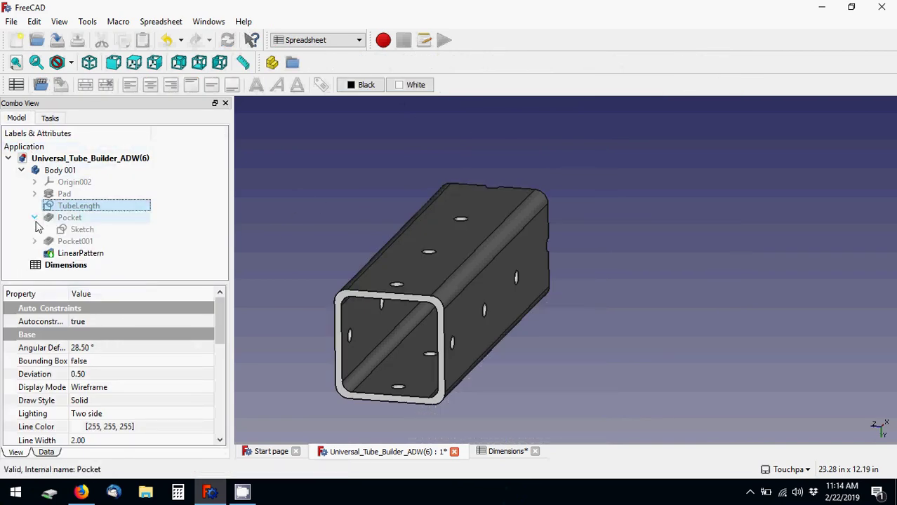
double_click(62, 195)
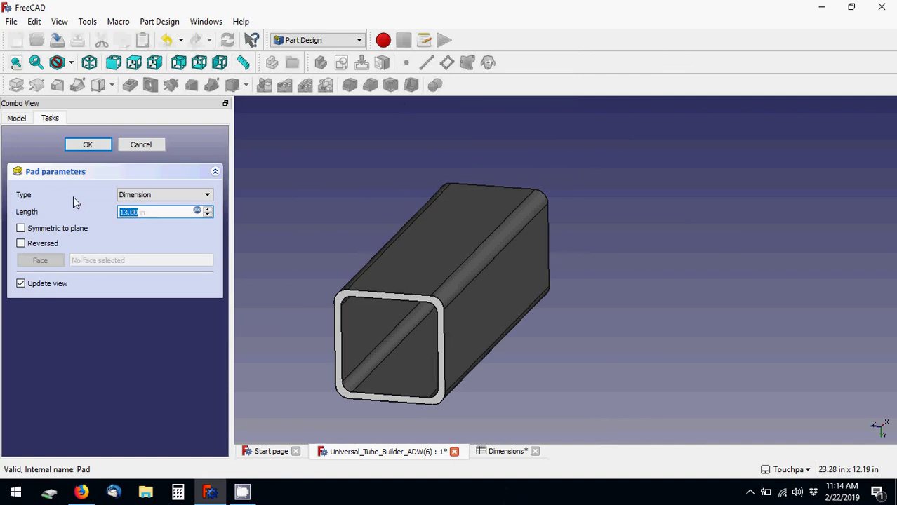
click(140, 144)
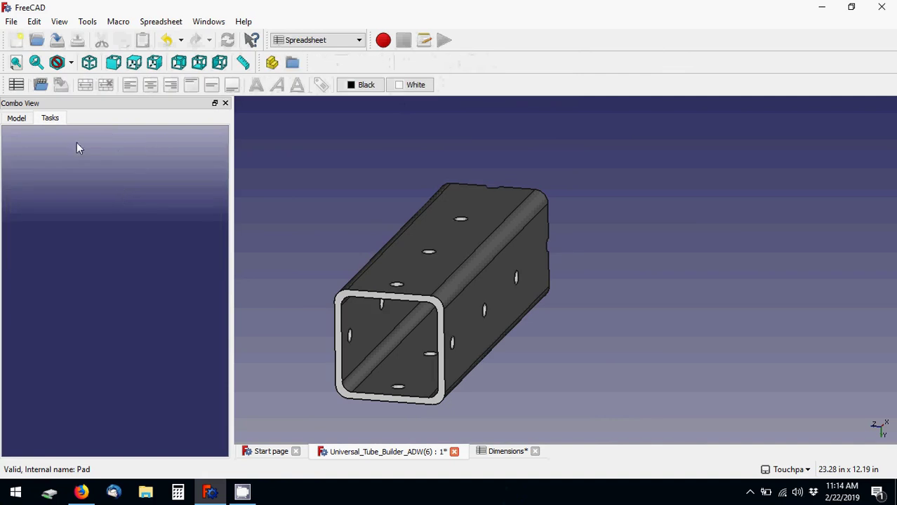
scroll(221, 194, down, 1)
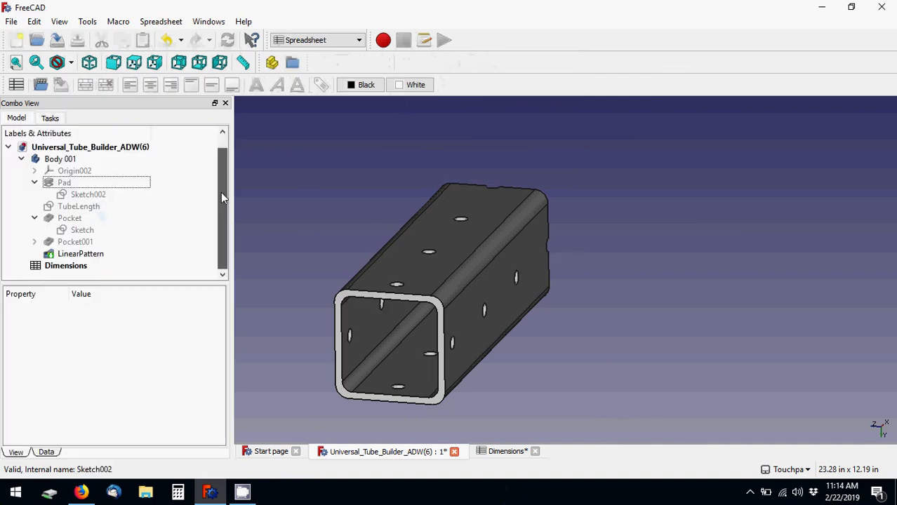
click(66, 184)
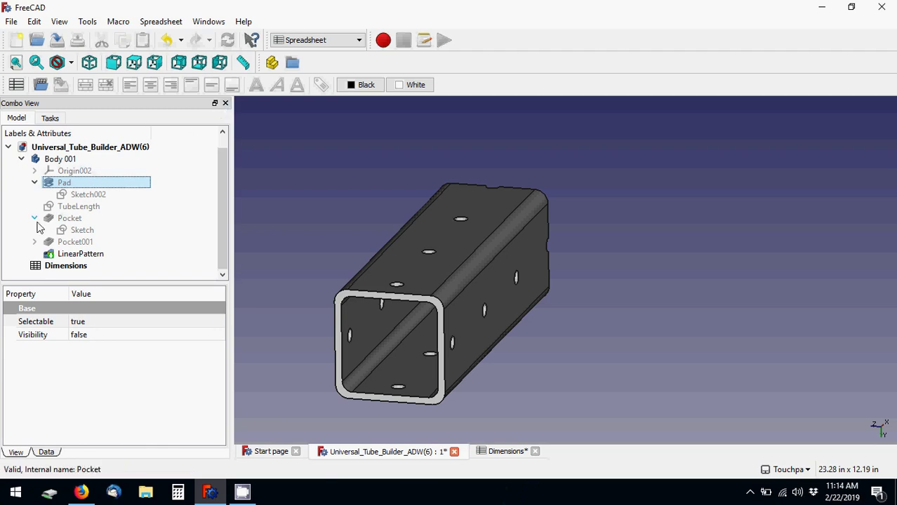
click(80, 220)
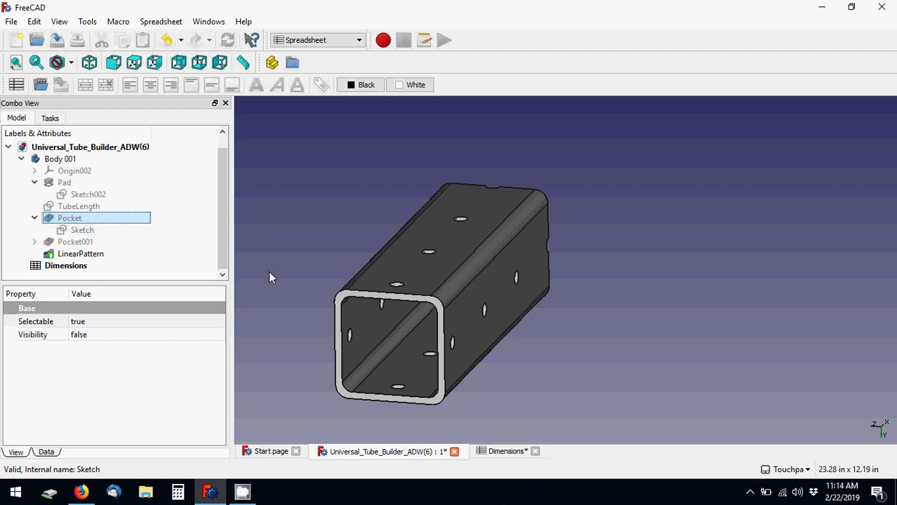
Step: Open the Pocket's hole sketch and examine the spreadsheet expression that drives the Standoff dimension
double_click(82, 230)
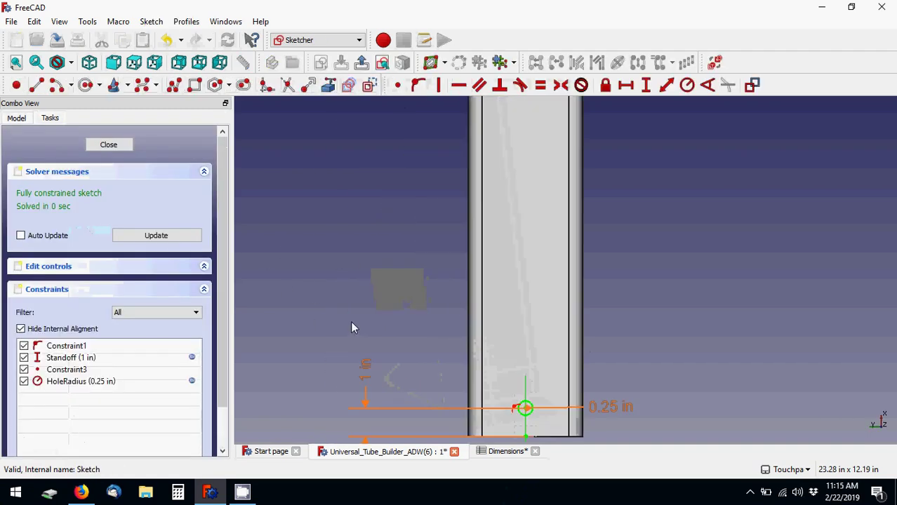
scroll(565, 294, up, 5)
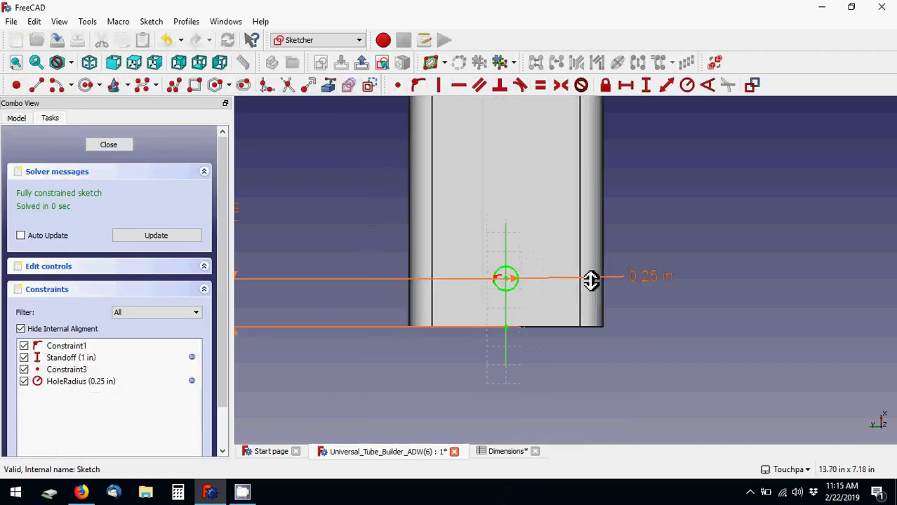
scroll(536, 315, down, 2)
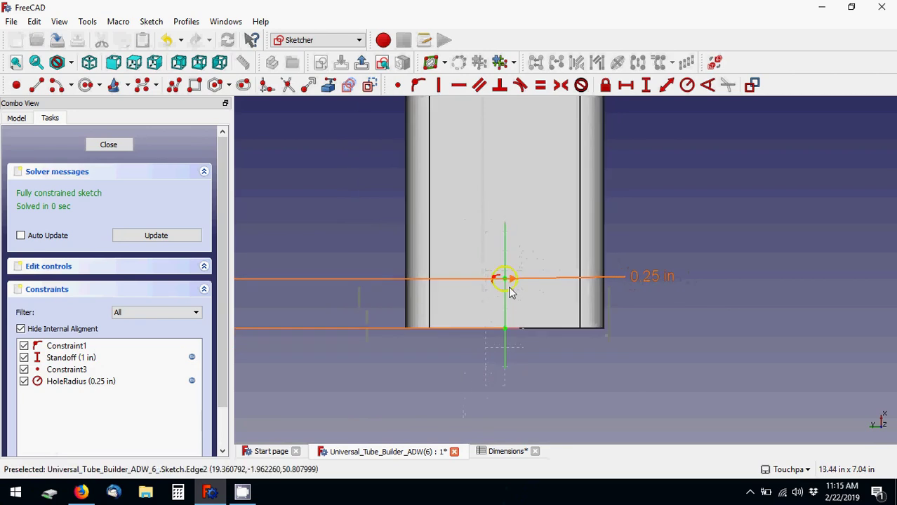
scroll(511, 295, down, 2)
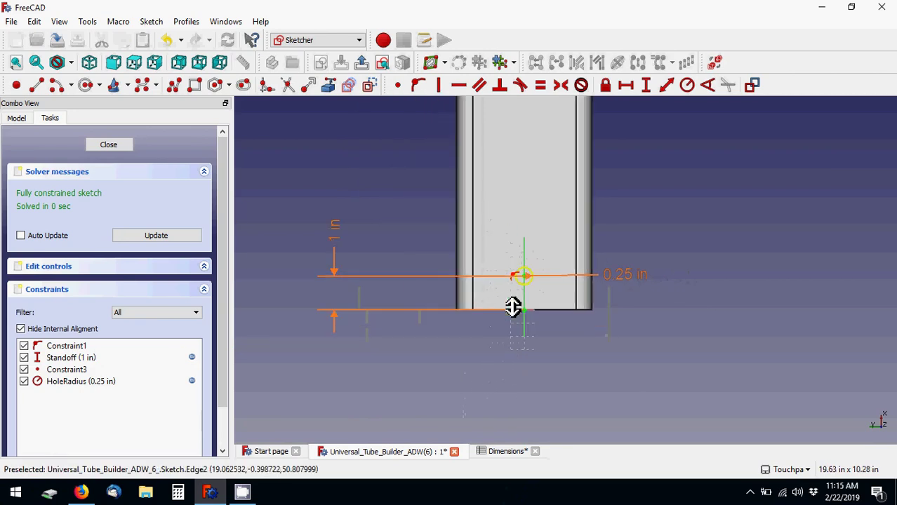
double_click(334, 240)
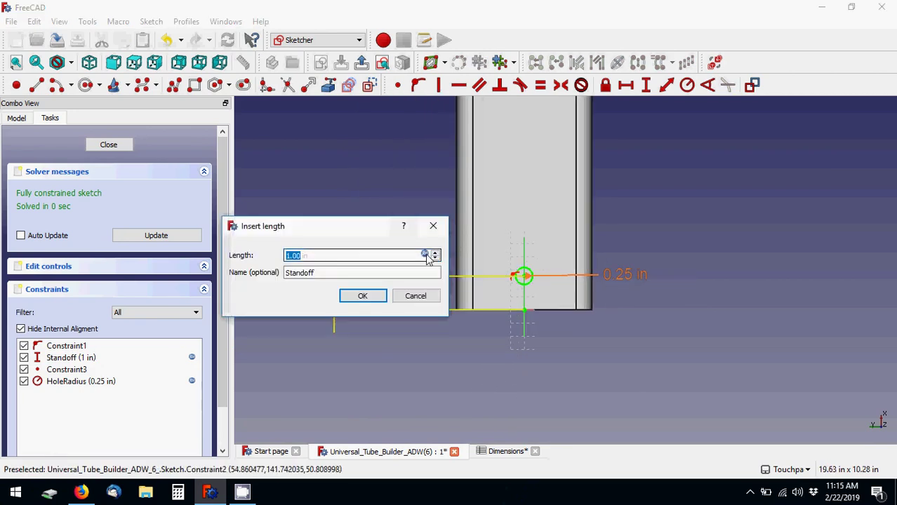
click(425, 254)
text(Dimensions.HoleStandoff)
click(435, 233)
click(435, 233)
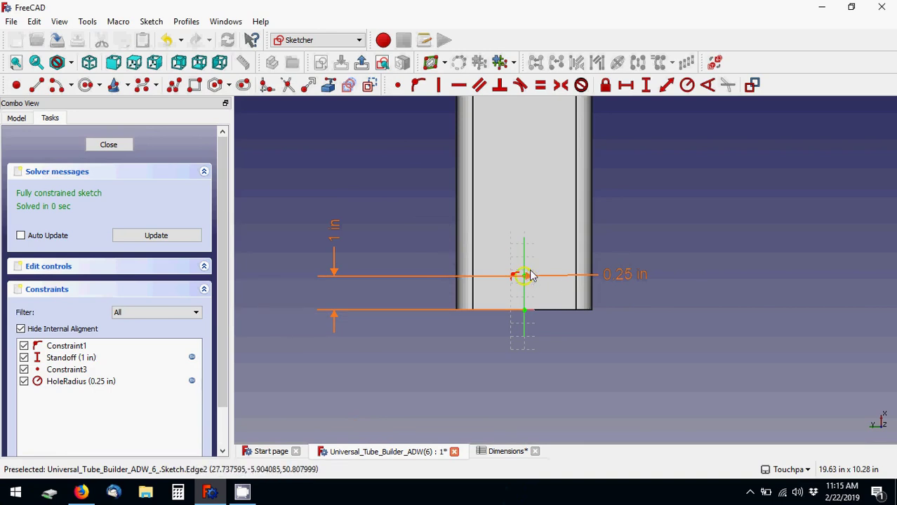
Step: Examine the spreadsheet expression that drives the hole circle's radius, and leave the sketch
click(531, 276)
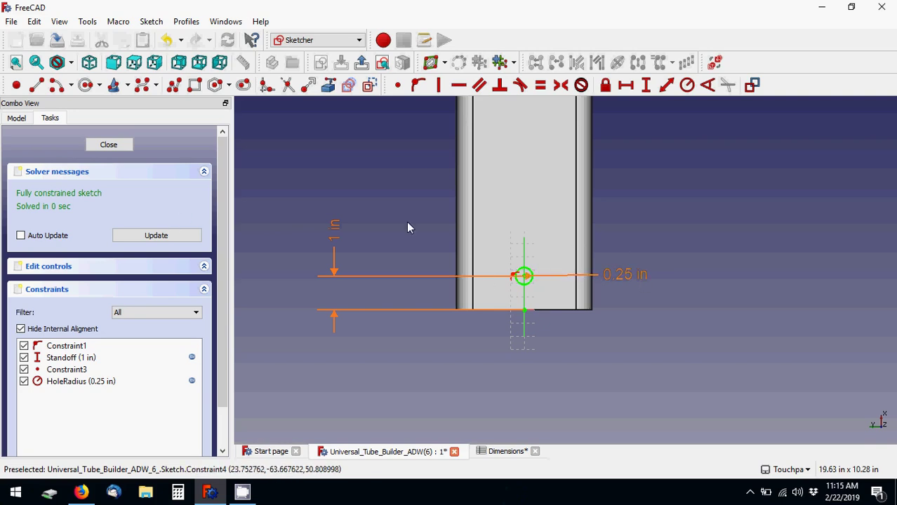
double_click(628, 281)
text(=)
text(Dimensions.HoleRadius)
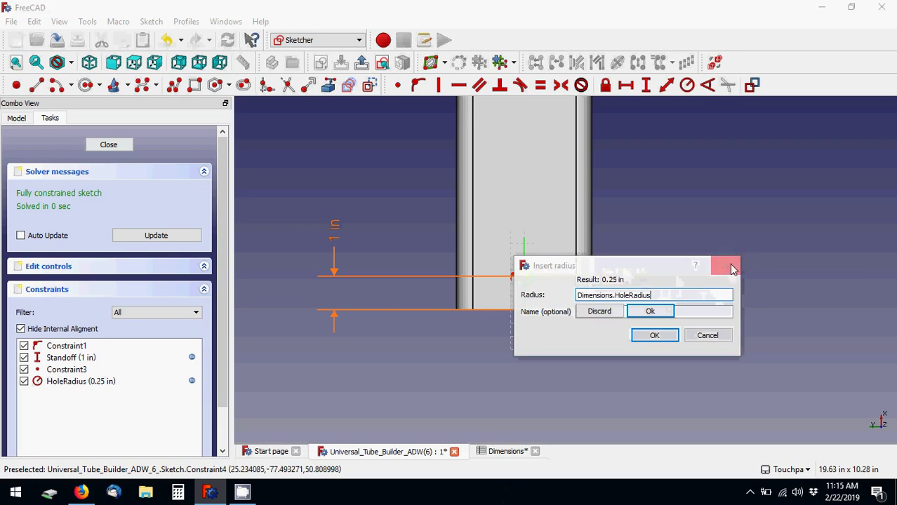
key(Return)
click(16, 118)
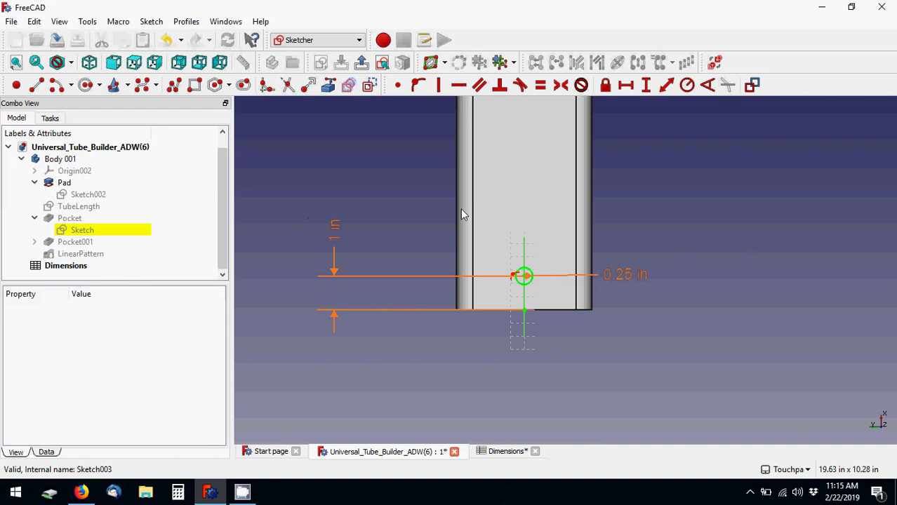
click(49, 118)
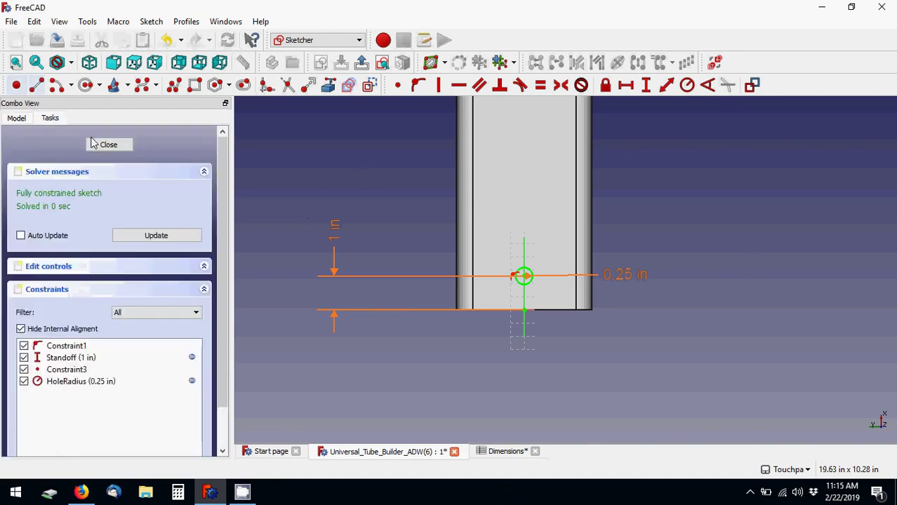
click(109, 145)
Step: Open the LinearPattern's parameters and review its features, direction, length and occurrences
click(49, 241)
click(34, 219)
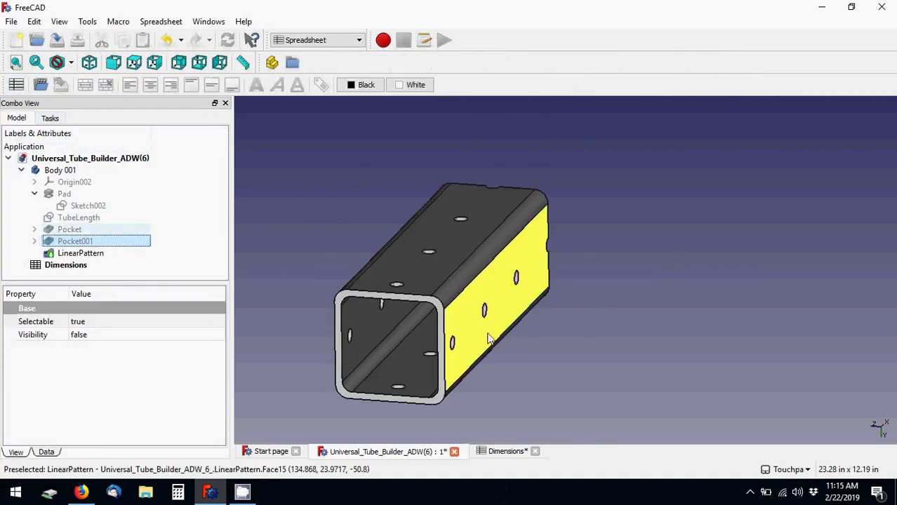
click(80, 254)
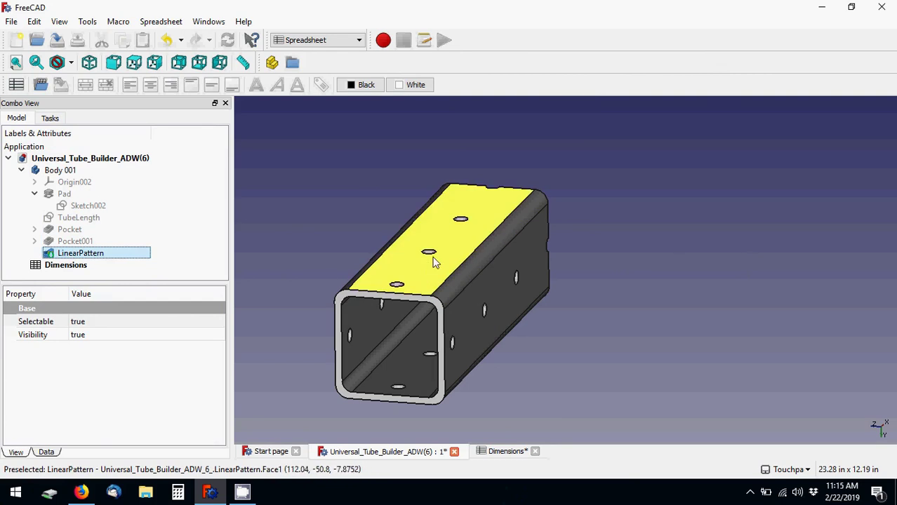
double_click(77, 259)
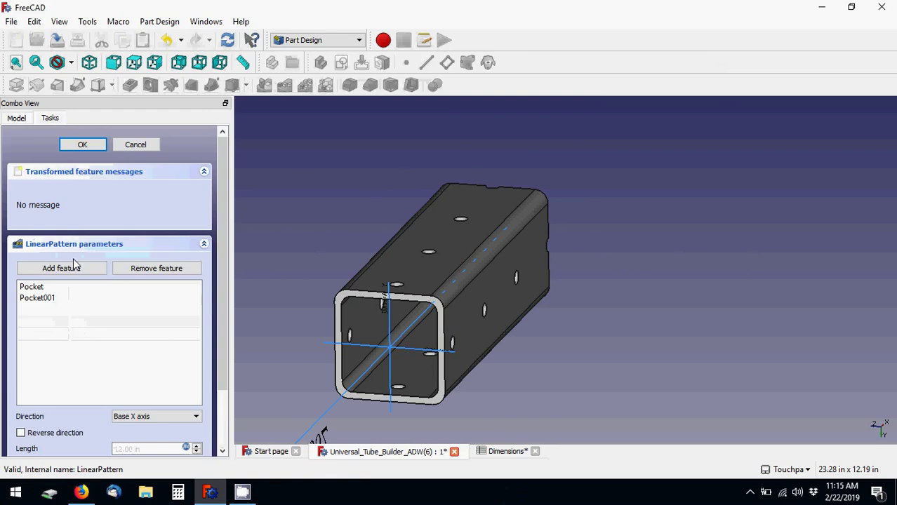
drag(223, 214, 216, 278)
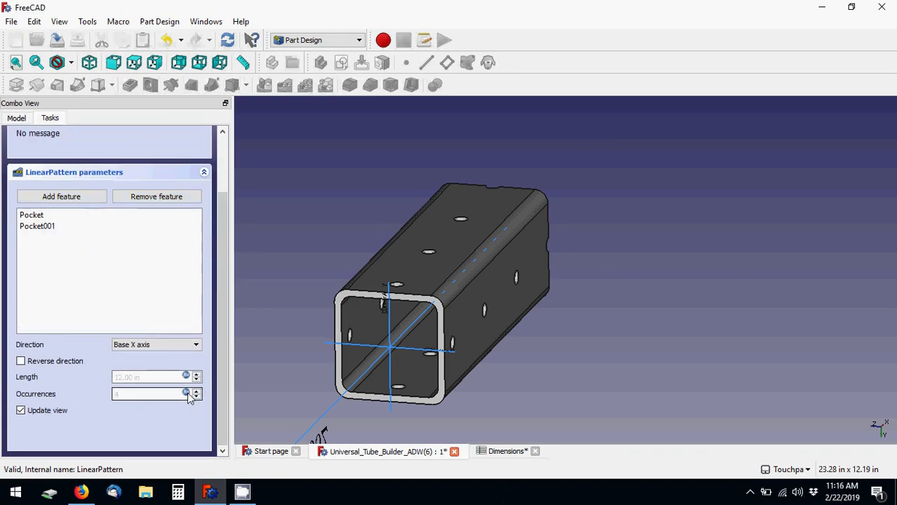
drag(221, 222, 225, 140)
drag(225, 200, 235, 177)
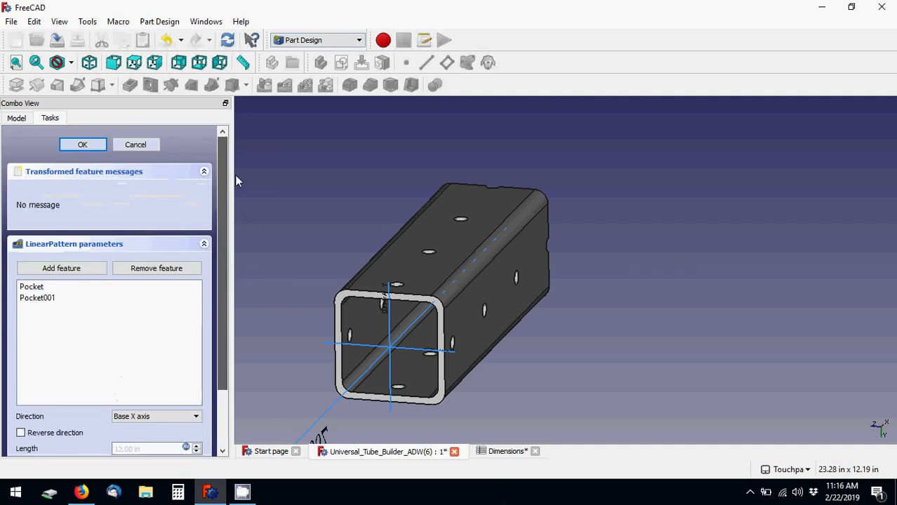
Step: Check the Pocket and Pocket001 entries in the LinearPattern against the features in the model tree
click(56, 299)
key(Up)
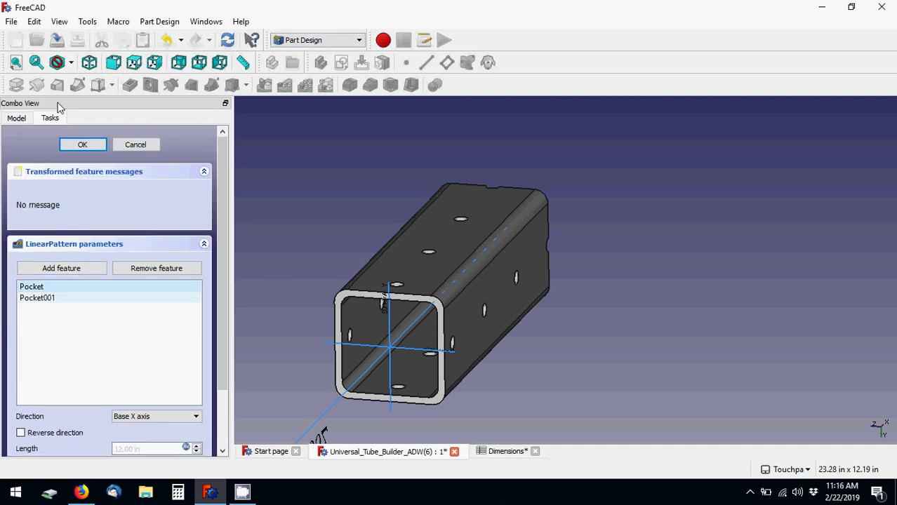
click(15, 118)
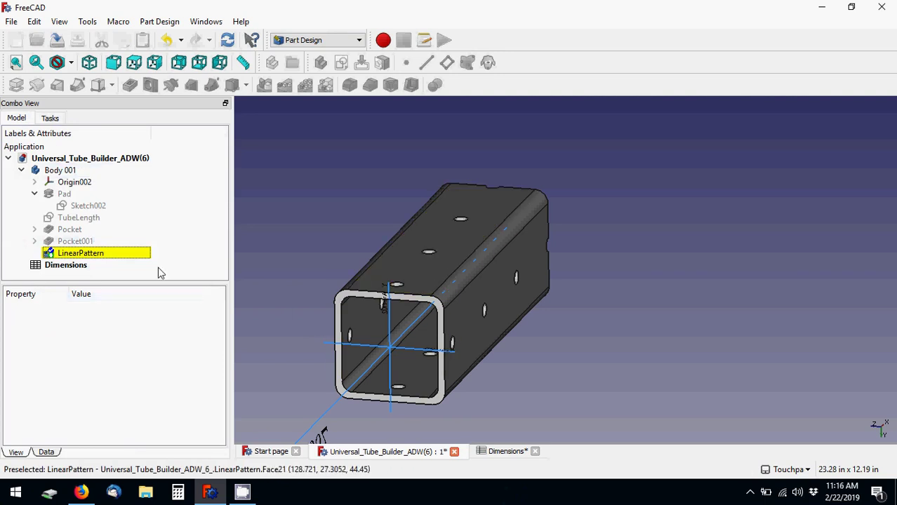
click(51, 118)
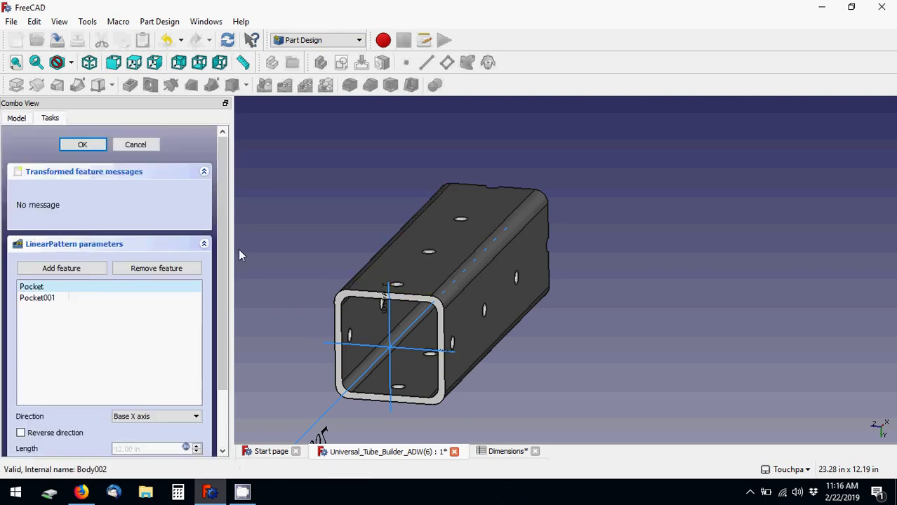
drag(227, 238, 217, 290)
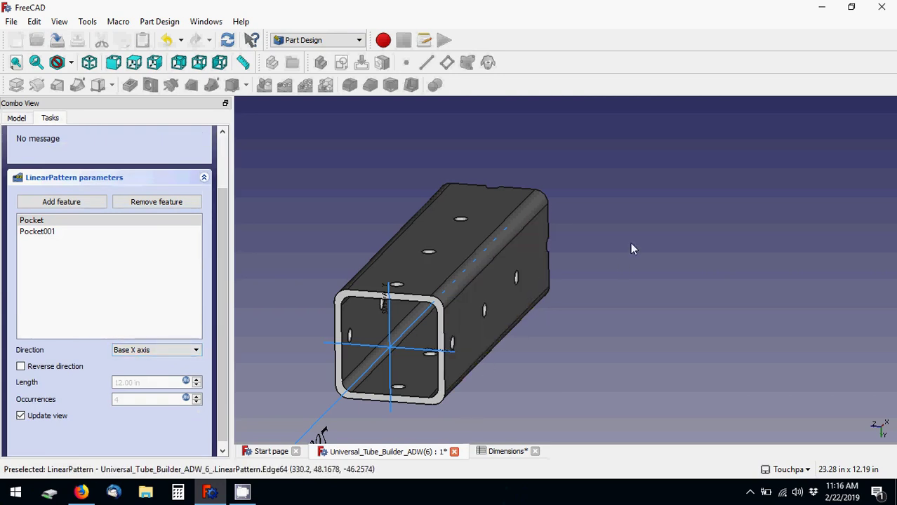
Step: View the tube from above and examine the expression that drives the LinearPattern's number of occurrences
click(135, 63)
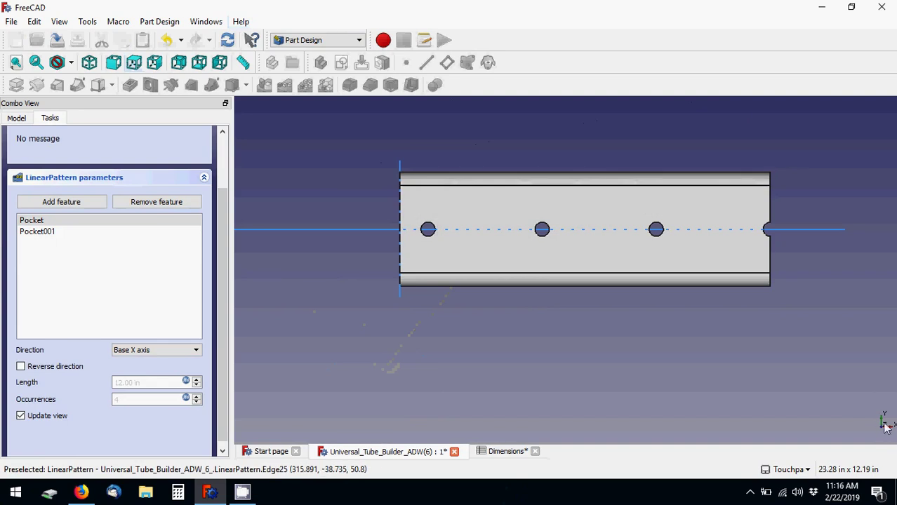
click(185, 398)
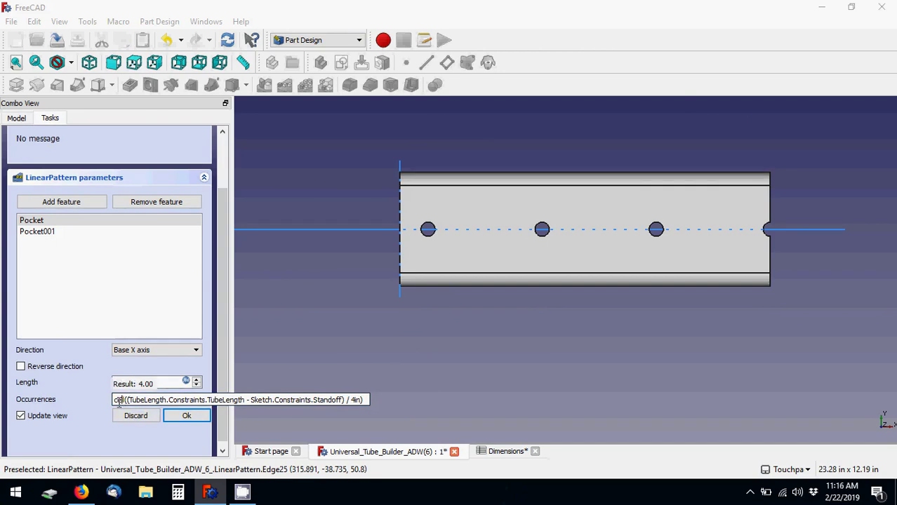
double_click(145, 399)
double_click(118, 400)
Step: Switch to Firefox, search the web for "ceil function spreadsheet" in a new tab, and read what the function does
click(80, 495)
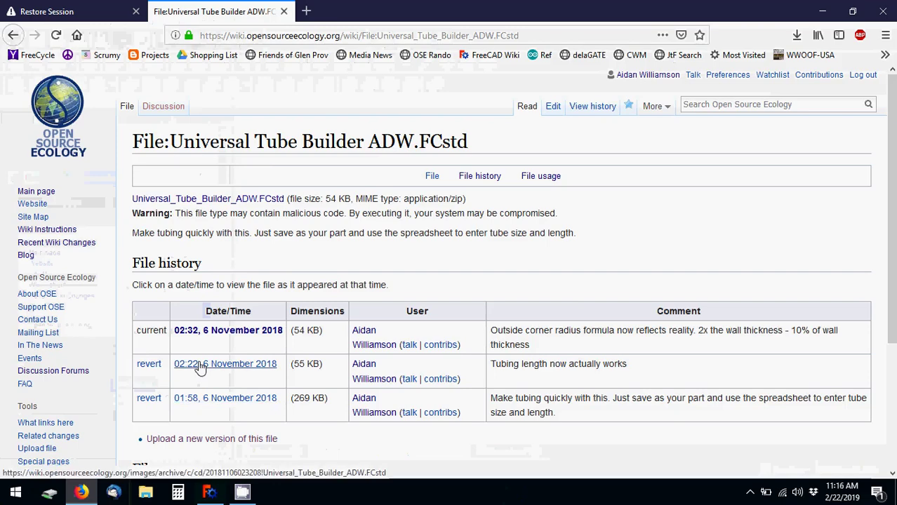
key(ctrl+t)
text(ceil fun)
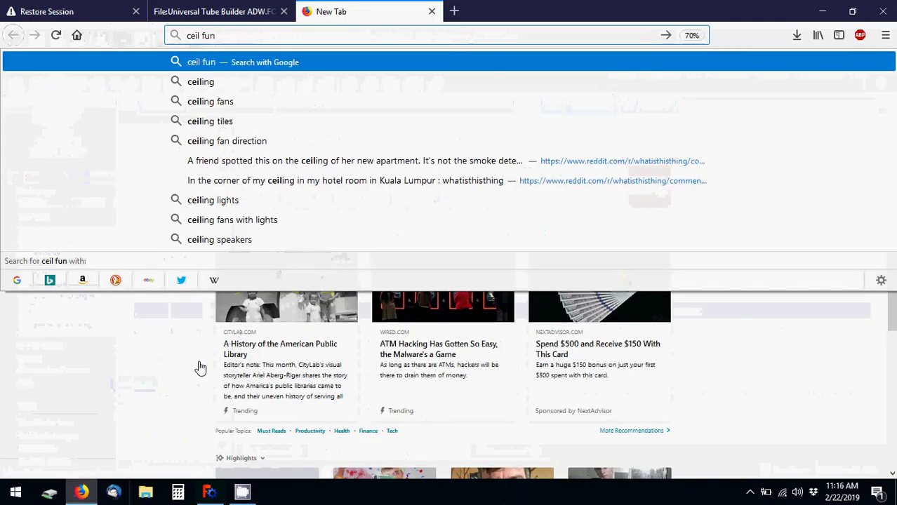
text(ction spreadsheet)
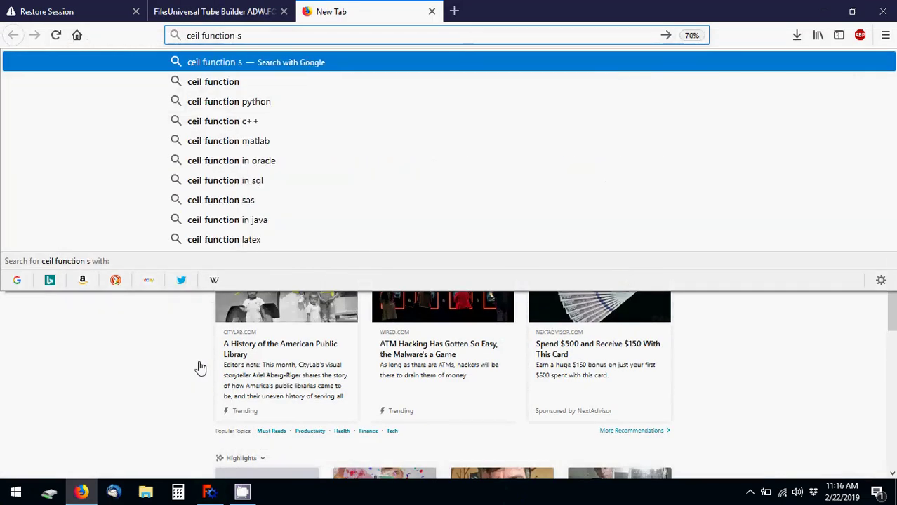
key(Return)
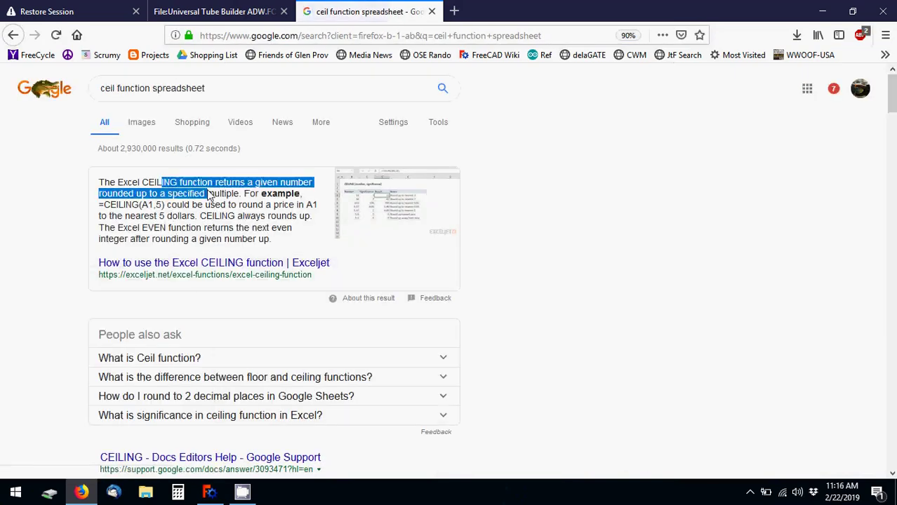
triple_click(211, 204)
click(203, 301)
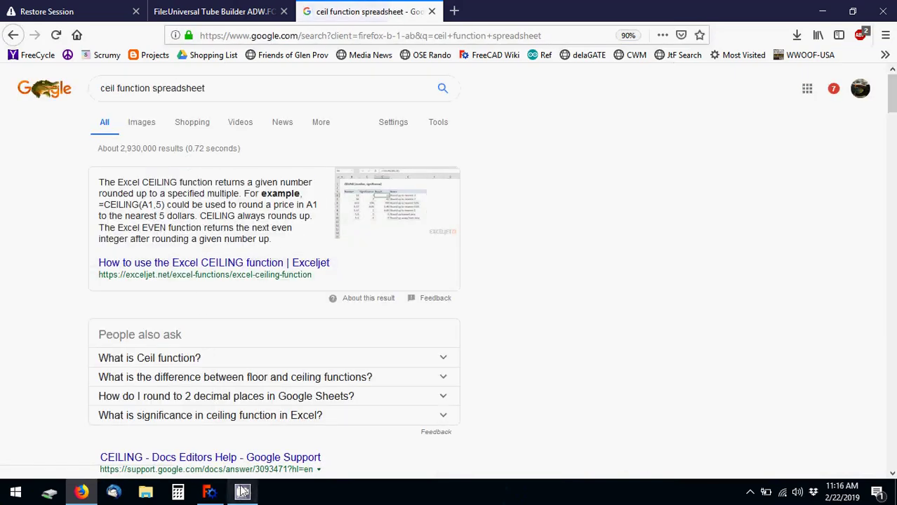
Step: Return to FreeCAD and examine the TubeLength.Constraints.TubeLength term inside the ceil expression for the pattern's occurrences
click(208, 493)
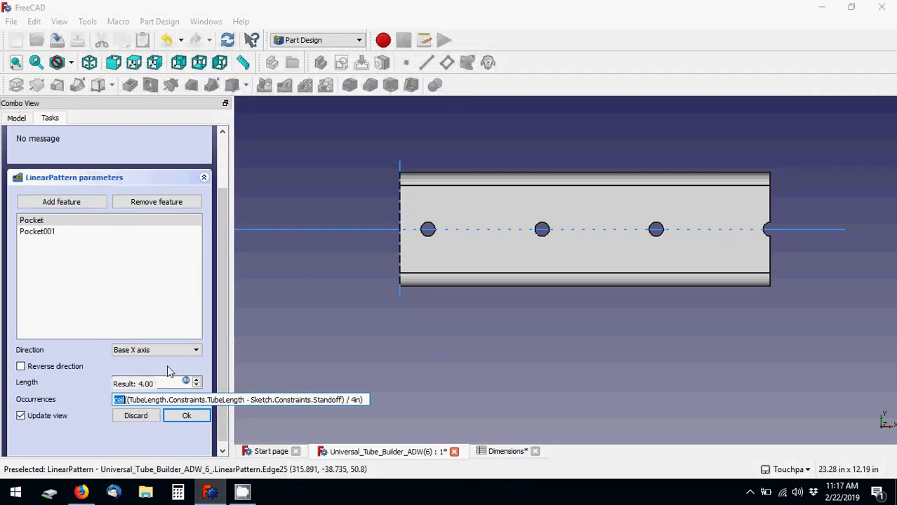
drag(126, 400, 235, 401)
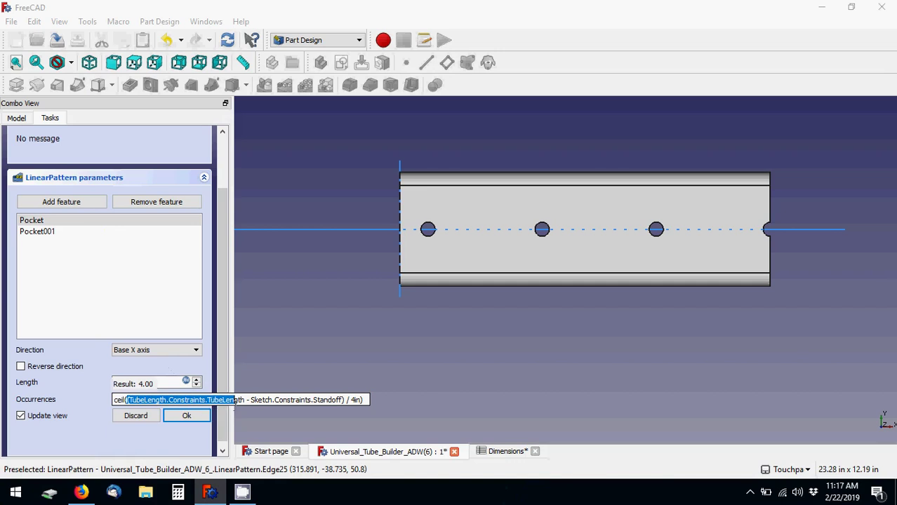
double_click(153, 401)
double_click(225, 400)
drag(127, 400, 245, 400)
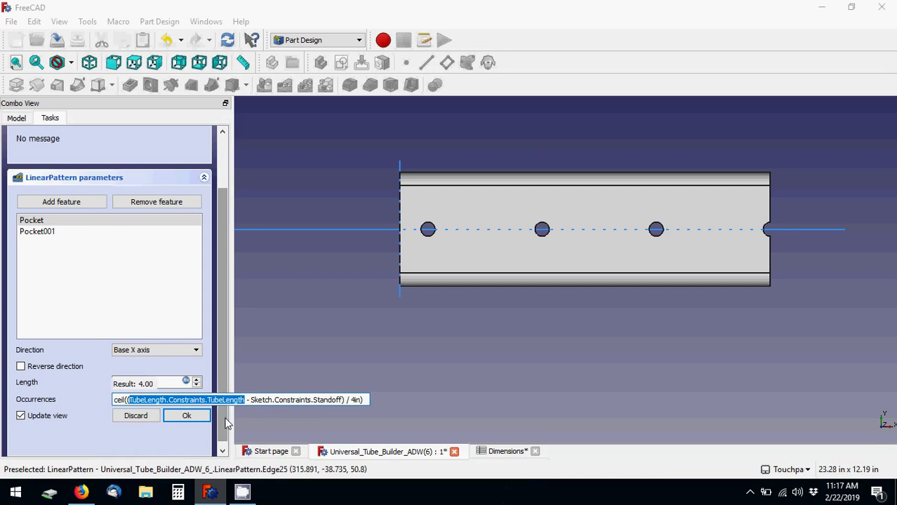
click(167, 400)
double_click(175, 401)
drag(208, 400, 245, 400)
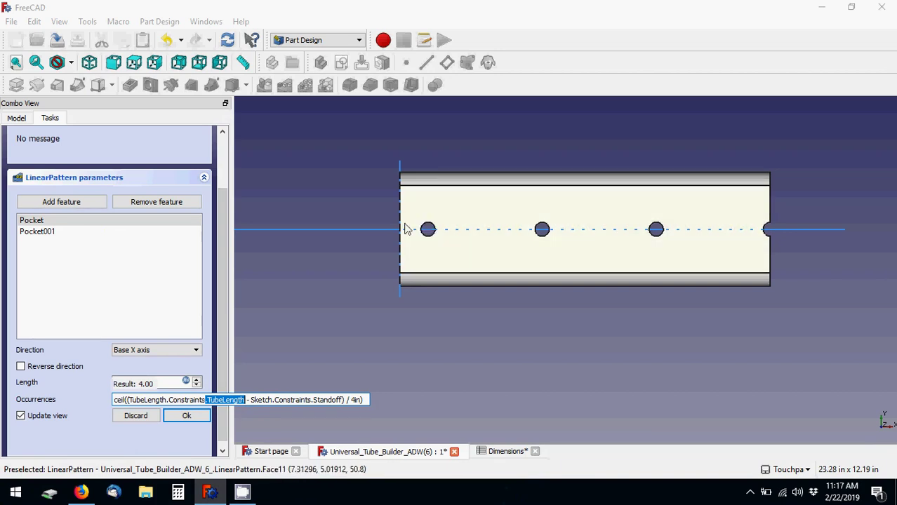
Step: Check the Hole Standoff entry in the Dimensions spreadsheet, and examine the 4in divisor in the pattern's Occurrences expression
click(505, 452)
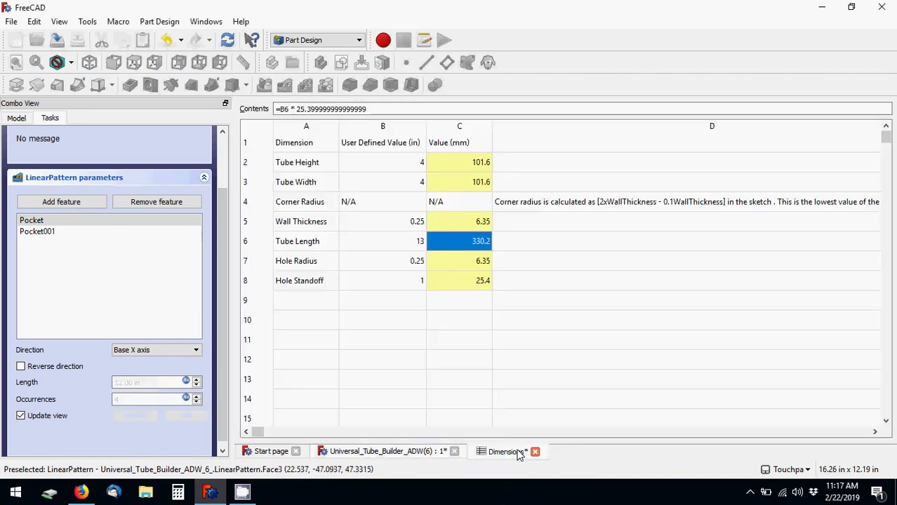
click(399, 284)
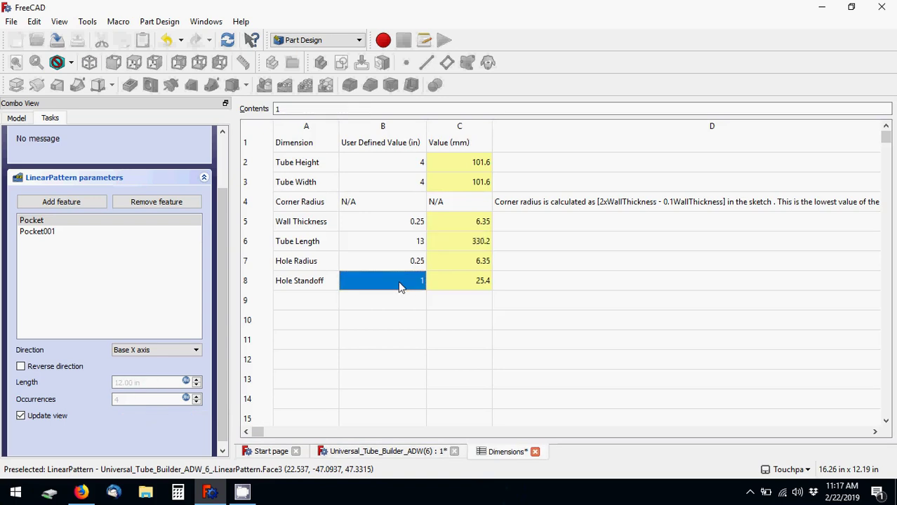
click(385, 452)
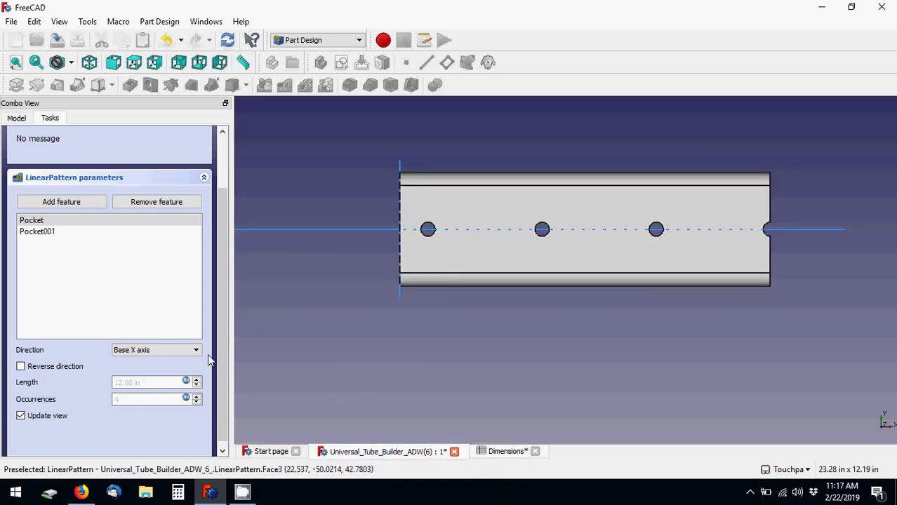
click(186, 398)
text(ceil((TubeLength.Constraints.TubeLength - Sketch.Constraints.Standoff) / 4in))
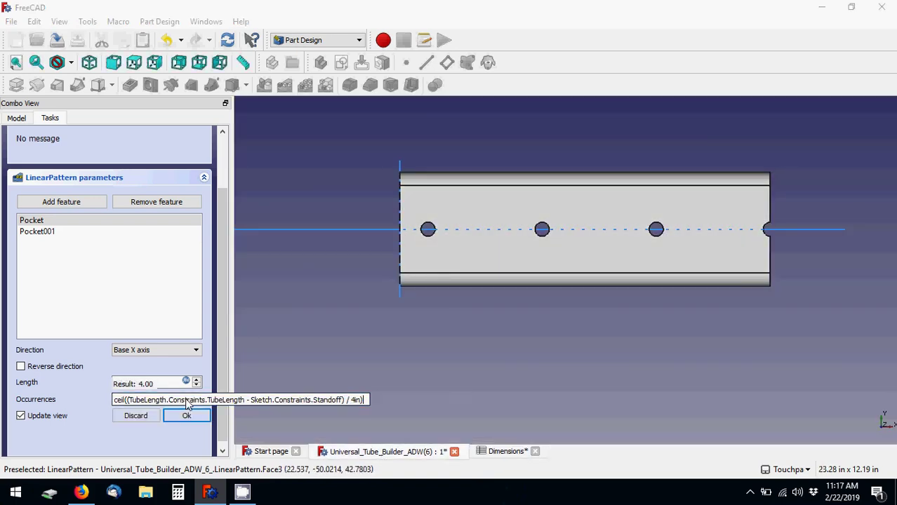
double_click(354, 400)
Step: Add a Hole Spacing entry in row 9 of the Dimensions spreadsheet with a user-defined value of 4 in
click(504, 453)
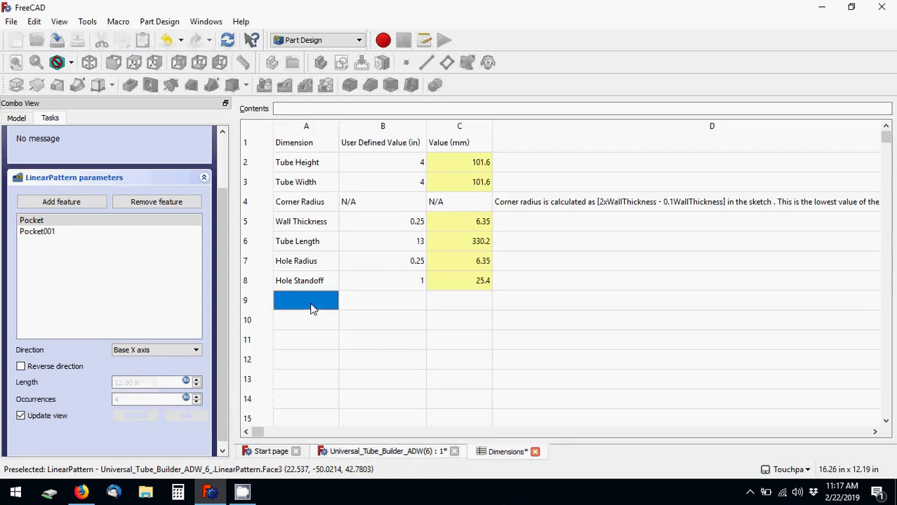
text(Hole Spacing)
key(Tab)
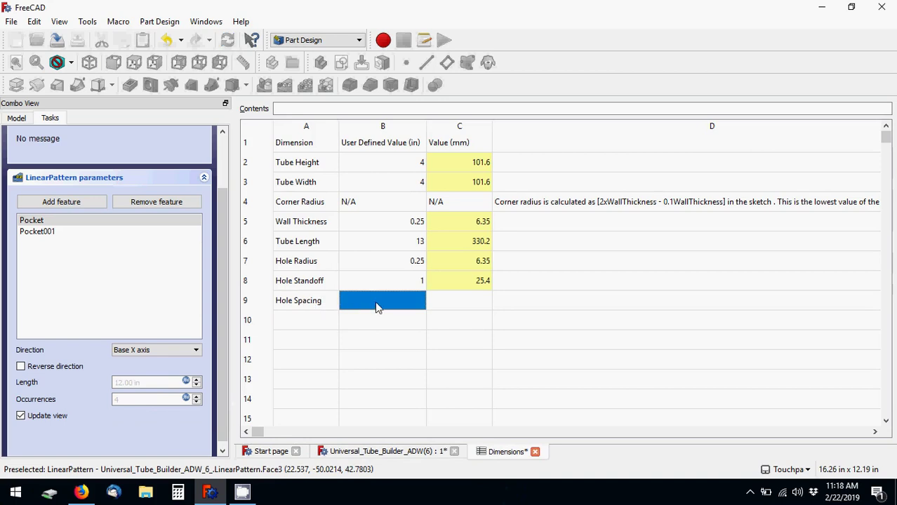
text(4)
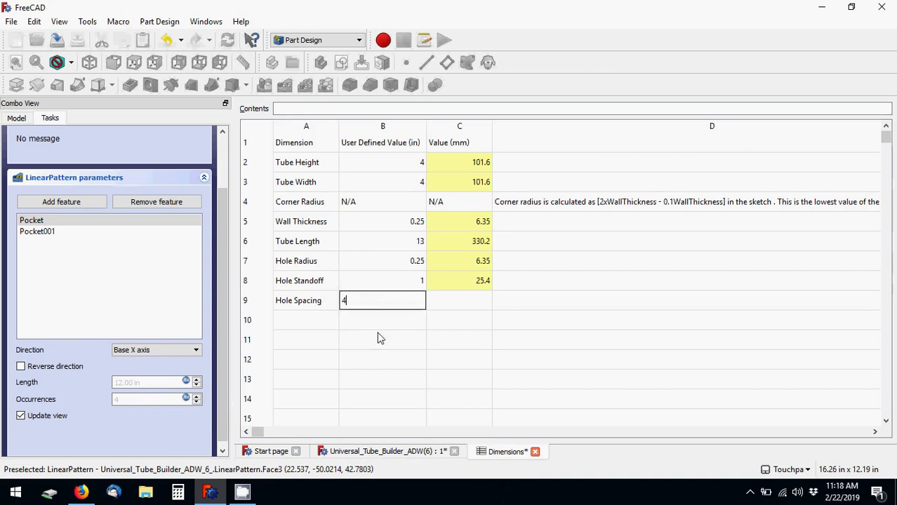
Step: Convert the hole spacing to millimetres in cell C9 with a formula that multiplies B9 by 25.4
click(449, 310)
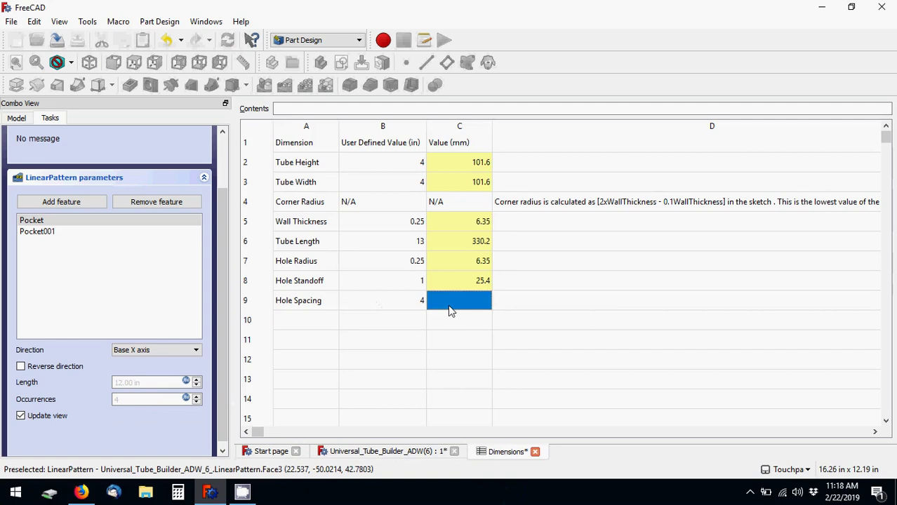
text(=)
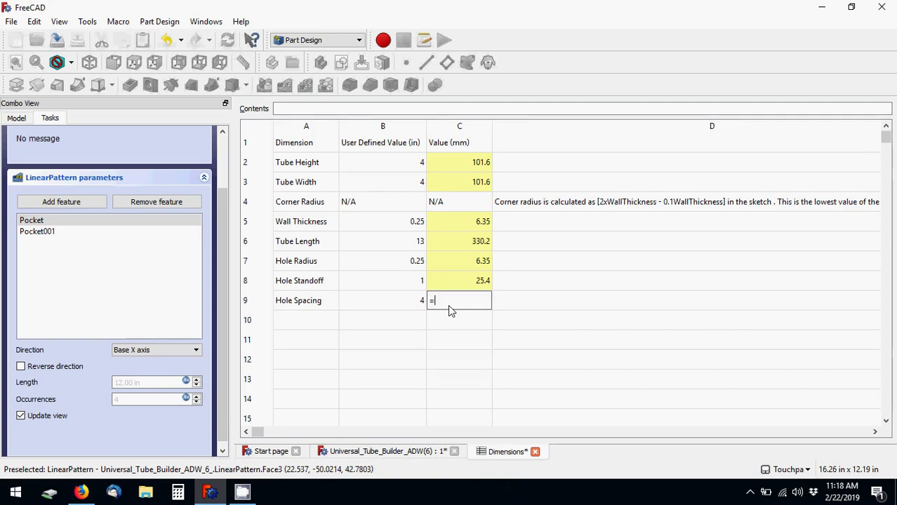
text(B9*)
key(Return)
click(461, 298)
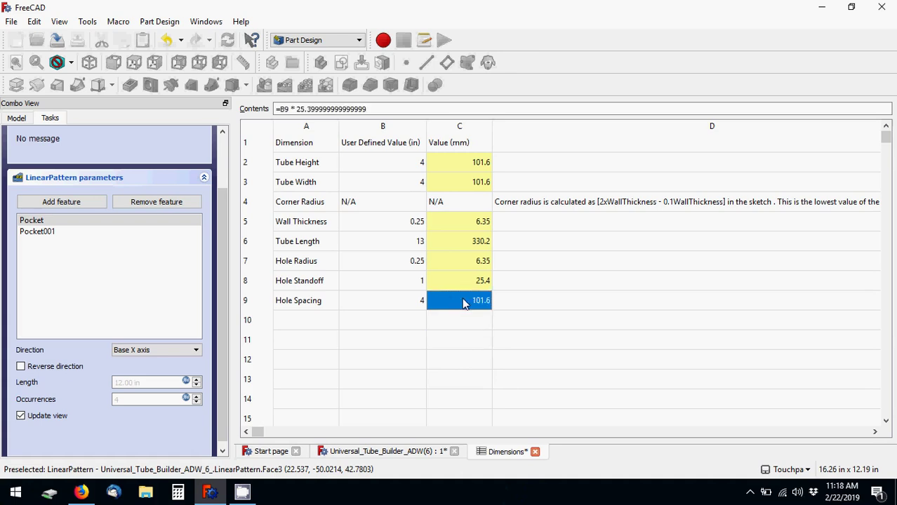
click(476, 283)
click(472, 311)
click(473, 317)
click(471, 302)
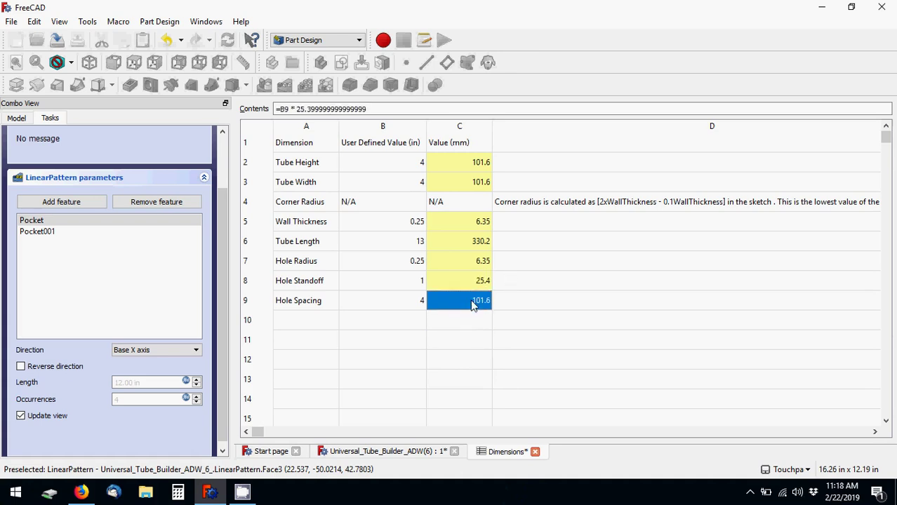
Step: Switch to the Spreadsheet workbench and give cell C9 the alias HoleSpacing
click(339, 42)
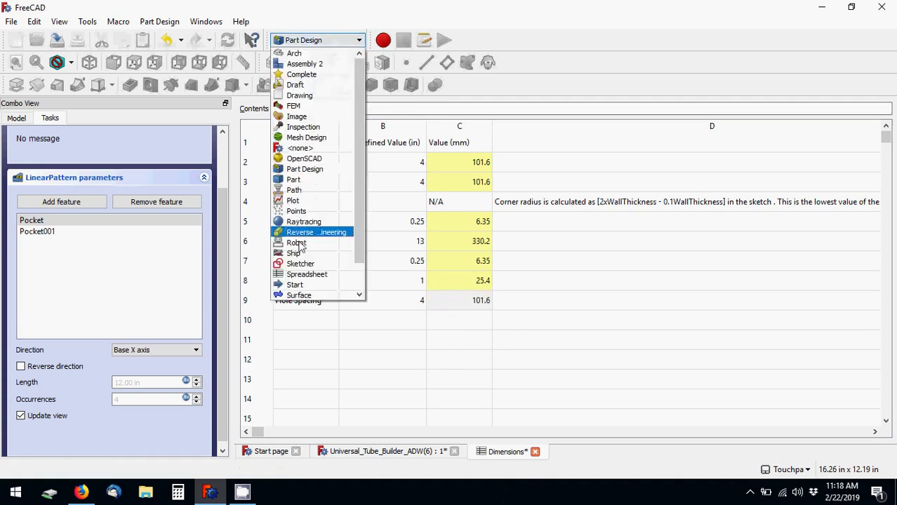
click(304, 275)
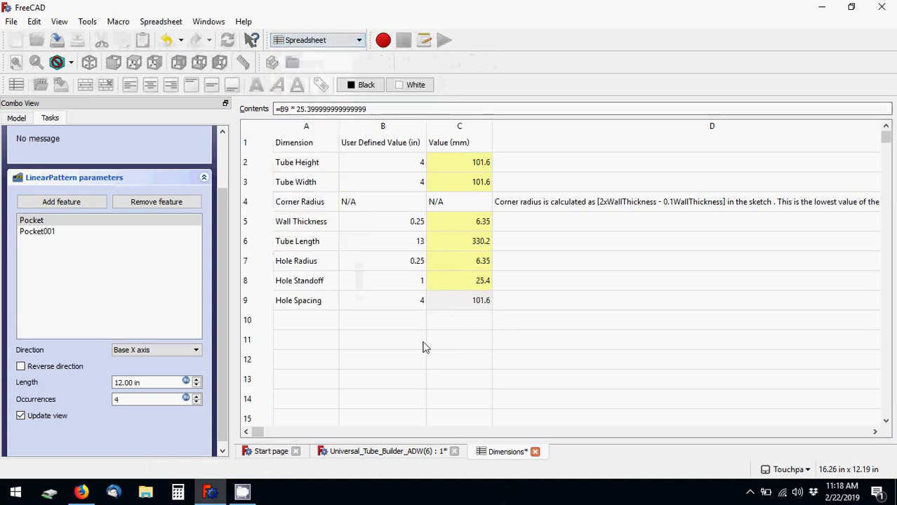
right_click(472, 308)
click(518, 309)
click(494, 180)
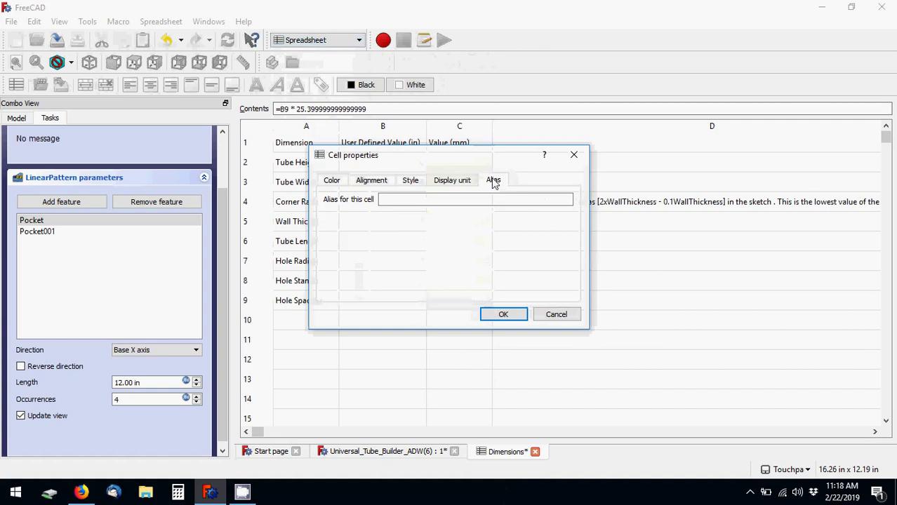
text(Hole Spacing)
key(Return)
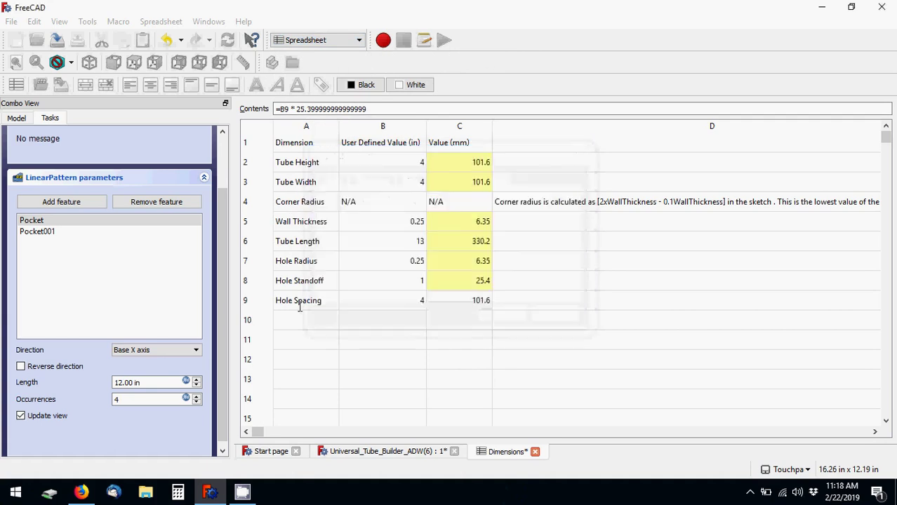
click(349, 358)
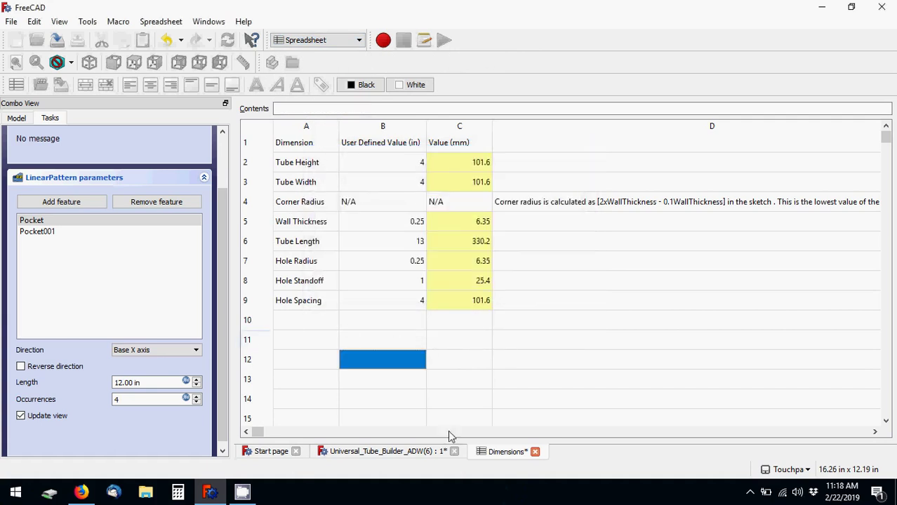
Step: Replace the 4in divisor in the LinearPattern's Occurrences expression with Dimensions.HoleSpacing
click(405, 452)
click(187, 398)
click(374, 397)
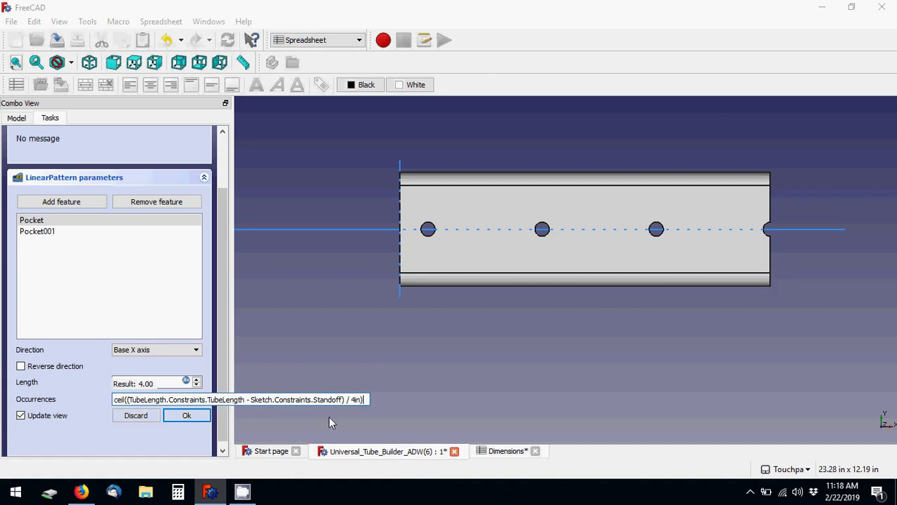
double_click(356, 400)
text(Dimensions.HoleSpac)
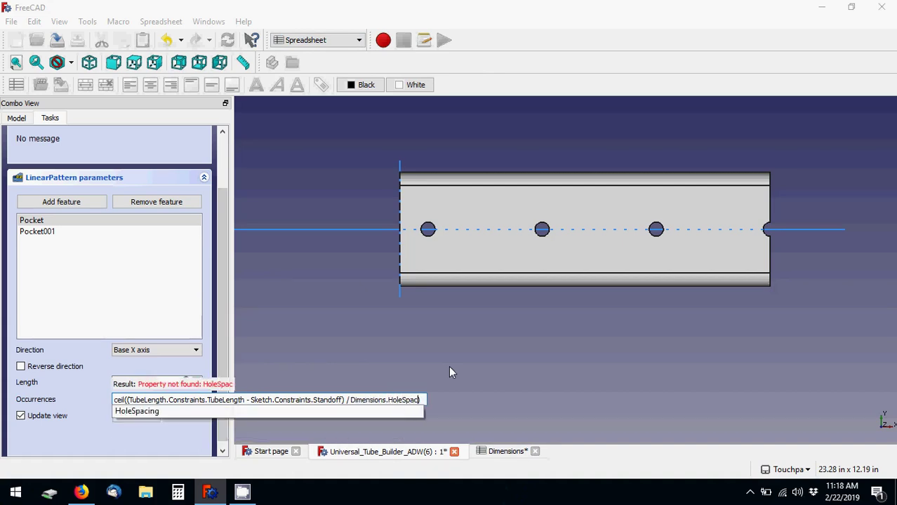
text(ing)
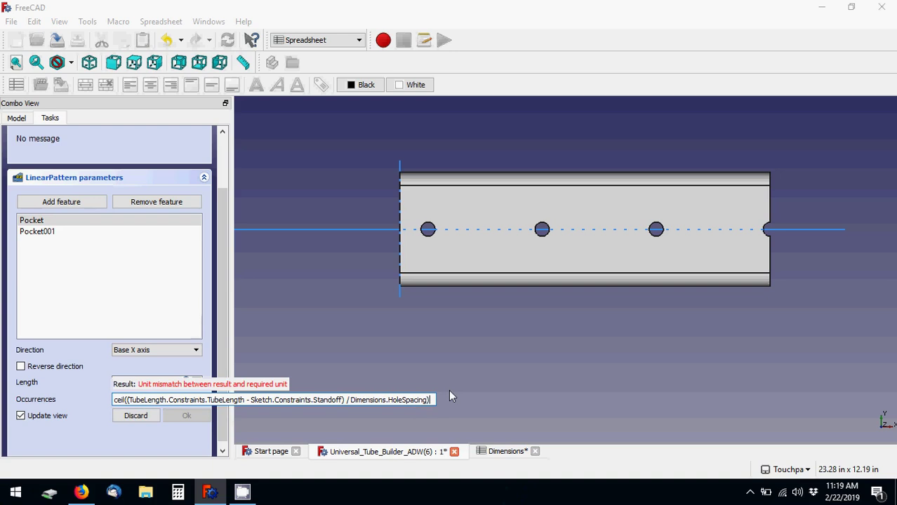
text(*1)
key(BackSpace)
key(BackSpace)
key(BackSpace)
key(BackSpace)
key(BackSpace)
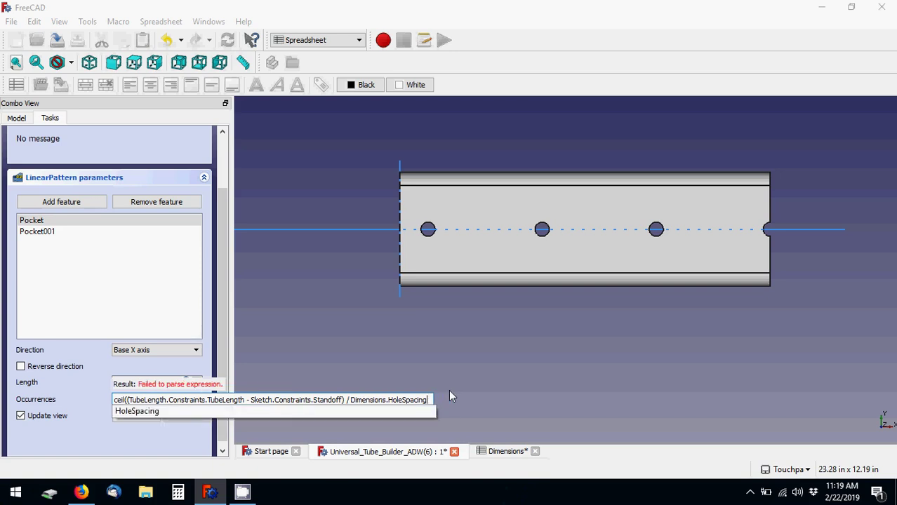
text(*1)
key(BackSpace)
key(BackSpace)
Step: Add /1mm after Dimensions.HoleSpacing inside the ceil expression for the occurrences and apply it
text(/)
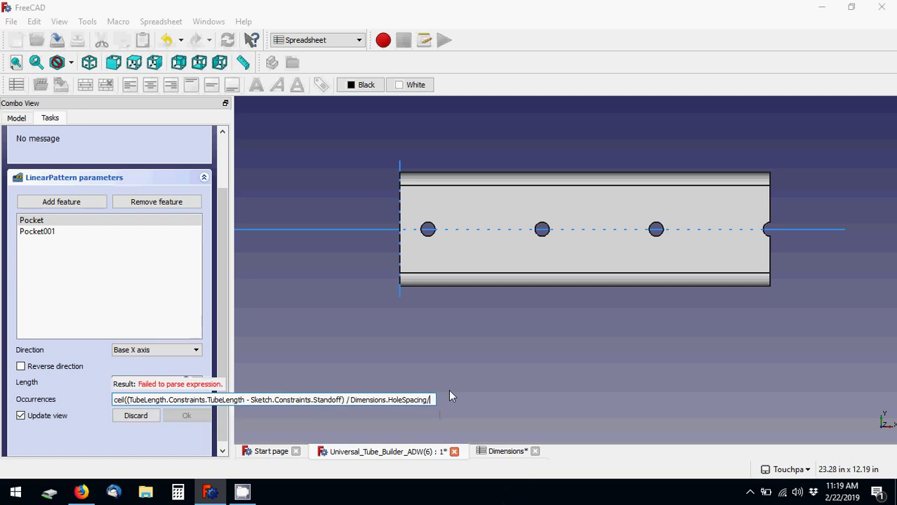
text(1mm()
key(BackSpace)
text())
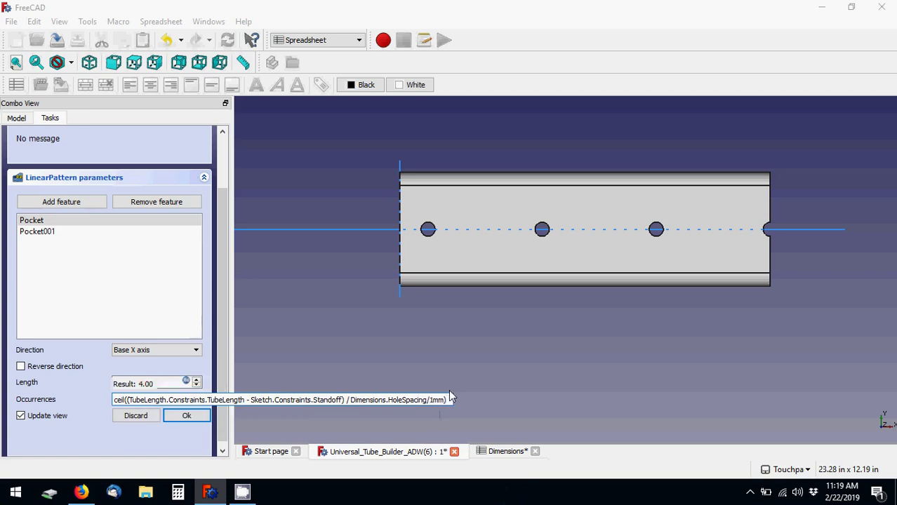
key(Return)
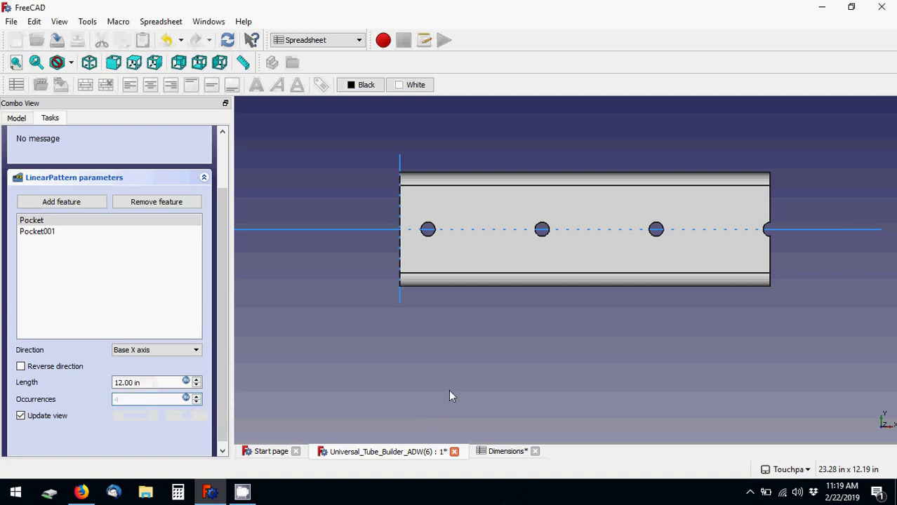
Step: Reopen the pattern's Occurrences expression and review the edited HoleSpacing divisor
click(186, 398)
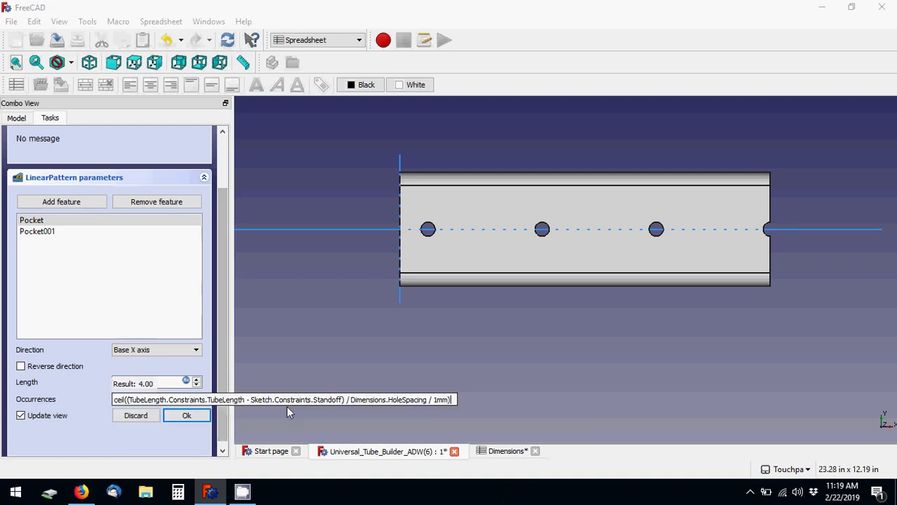
click(186, 417)
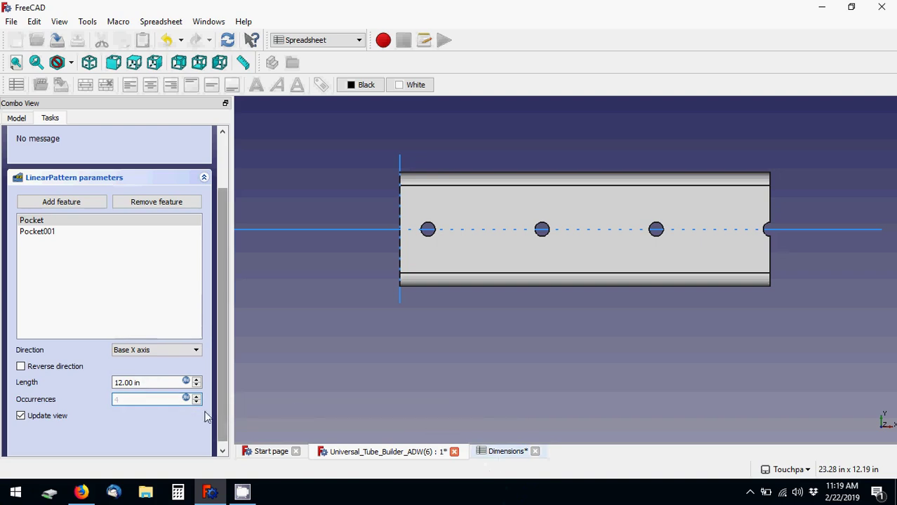
click(187, 399)
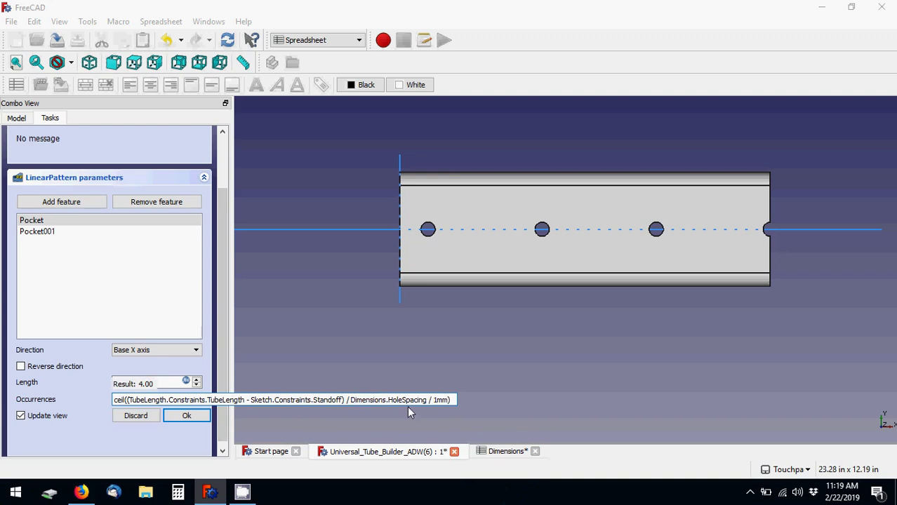
Step: Examine the Dimensions.HoleSpacing and 1mm terms of the Occurrences expression and close the expression editor
double_click(360, 400)
key(shift+Left)
key(shift+Left)
key(shift+Left)
key(shift+Left)
key(shift+Left)
key(Left)
key(Right)
key(Right)
key(Right)
key(Right)
key(Right)
key(Right)
key(Right)
key(Right)
key(Right)
key(Right)
key(Right)
key(Right)
double_click(436, 401)
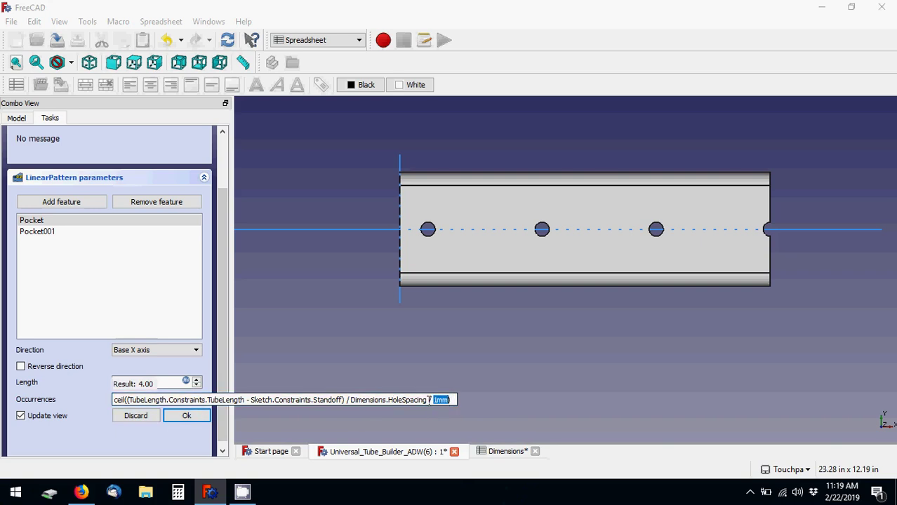
click(186, 418)
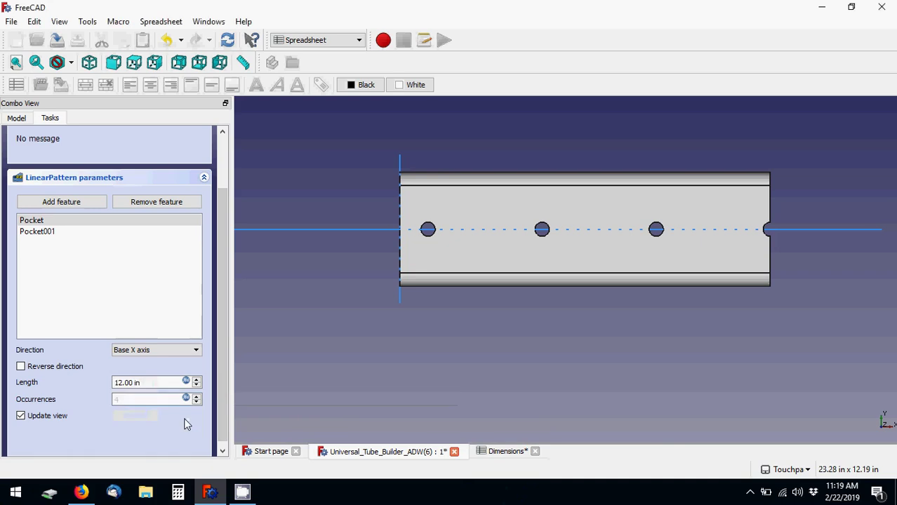
Step: Inspect the LinearPattern's Length expression and compare it with the Occurrences expression
click(186, 381)
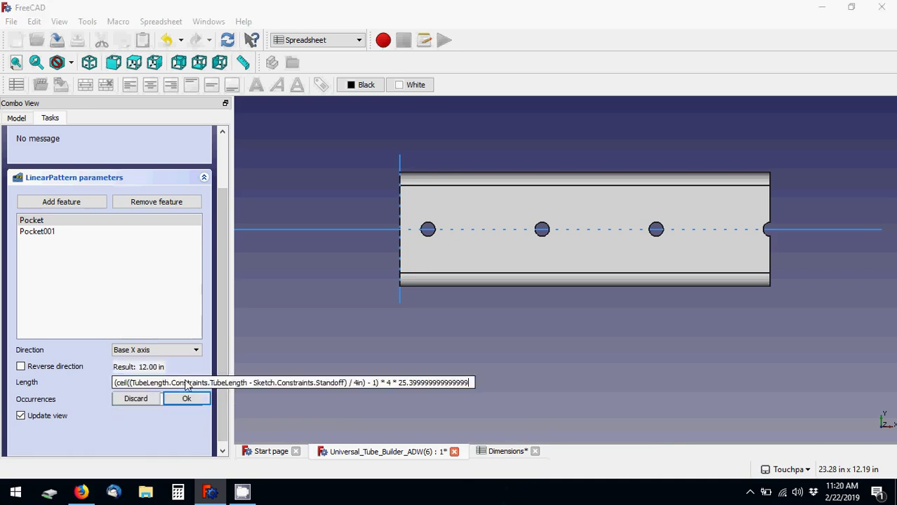
click(185, 398)
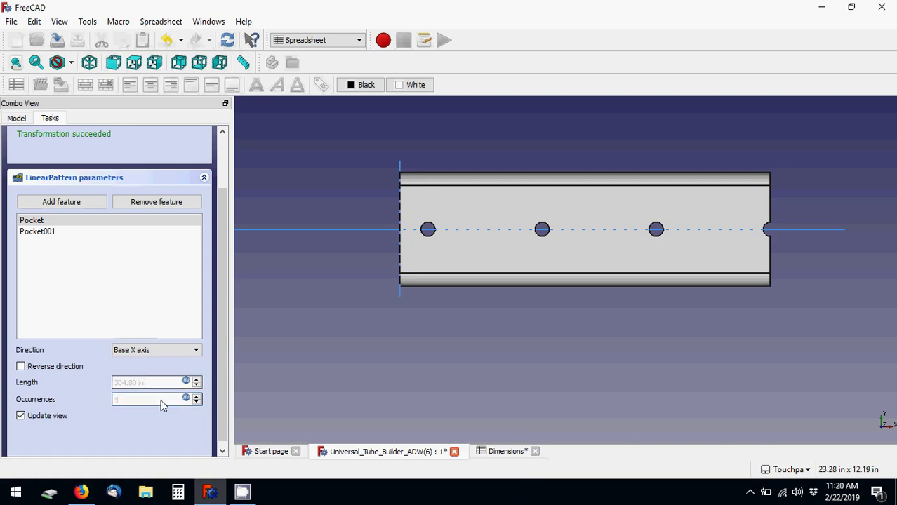
mouse_move(186, 400)
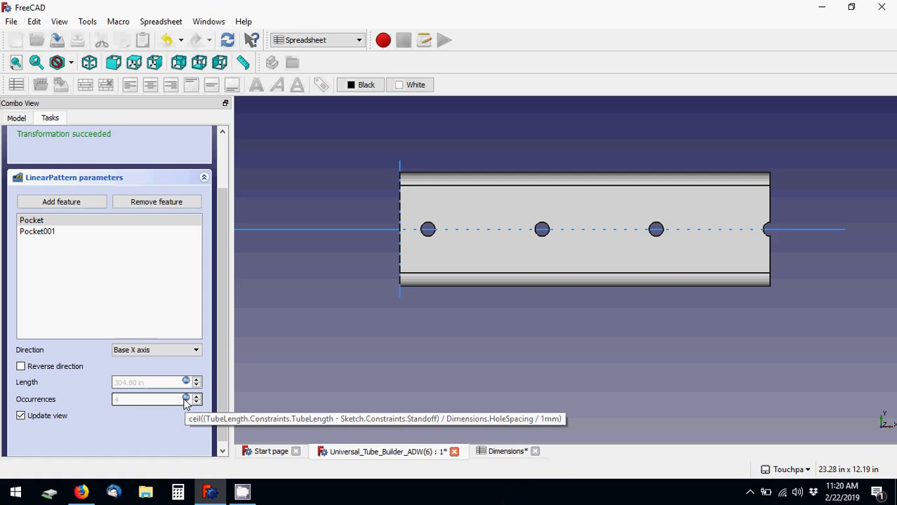
click(186, 400)
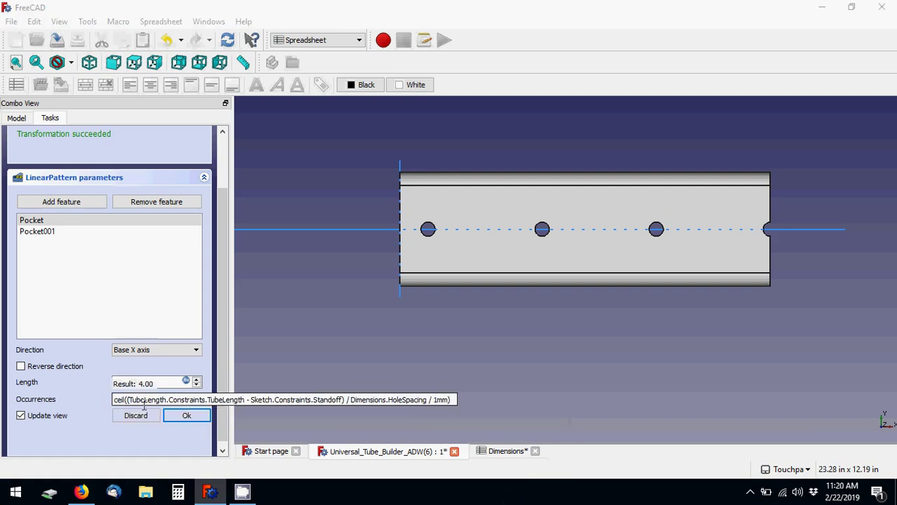
click(124, 401)
text(()
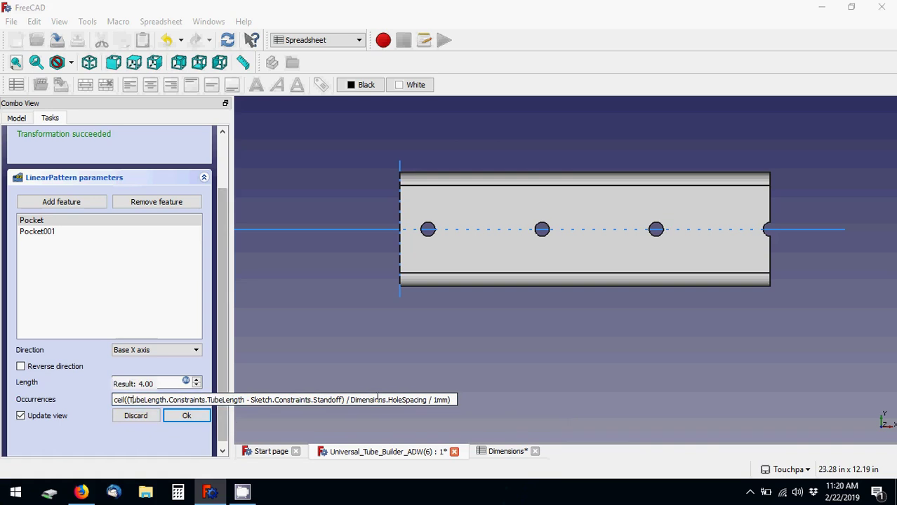
click(182, 420)
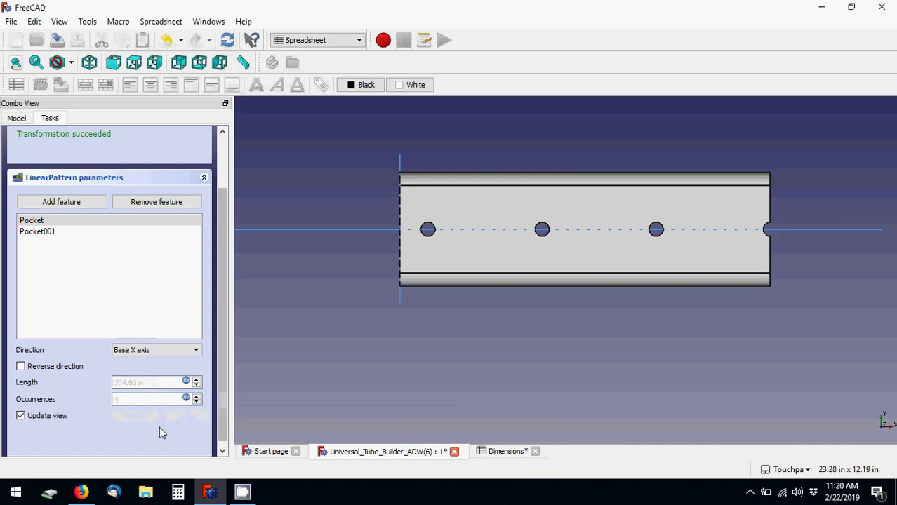
Step: Set the Hole Spacing value in cell B9 of the Dimensions spreadsheet to 2 and view the model
click(508, 452)
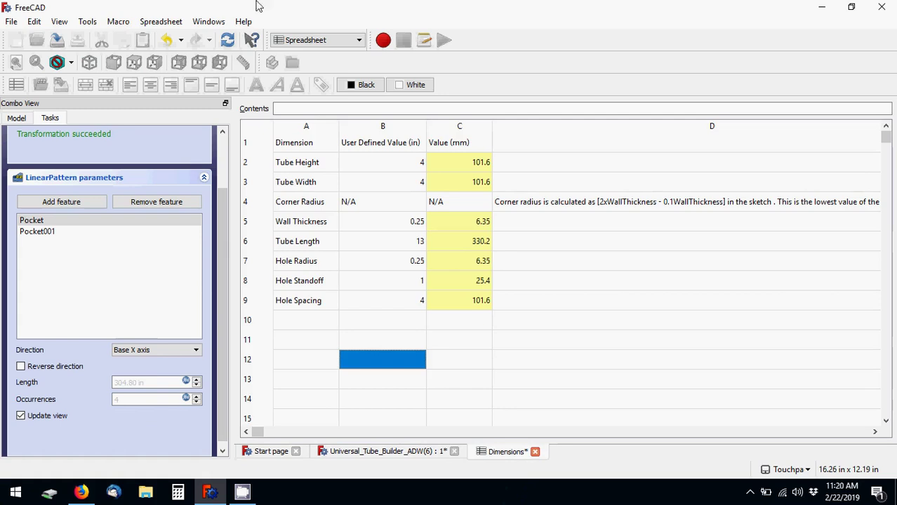
click(386, 302)
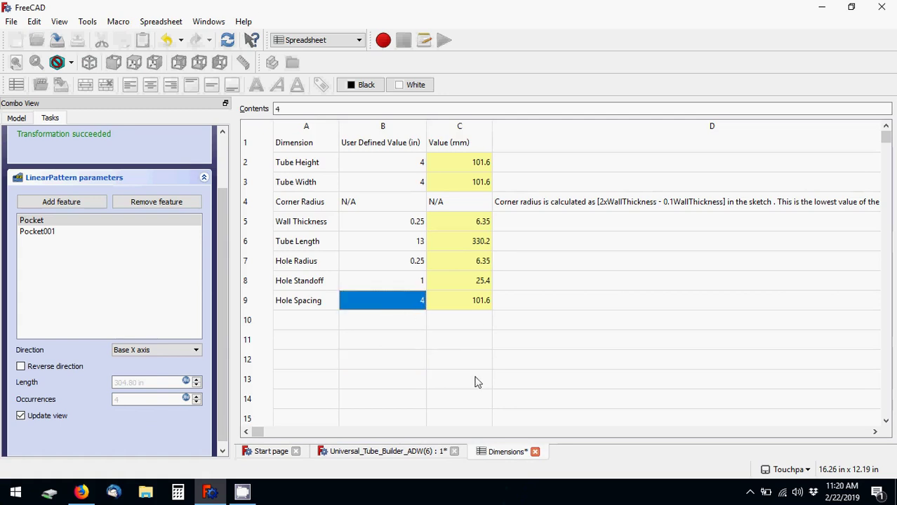
text(2)
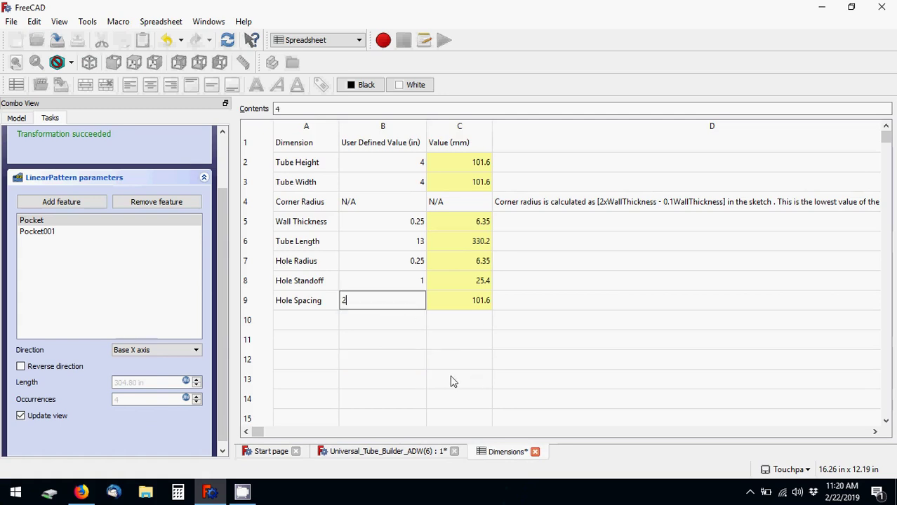
click(390, 347)
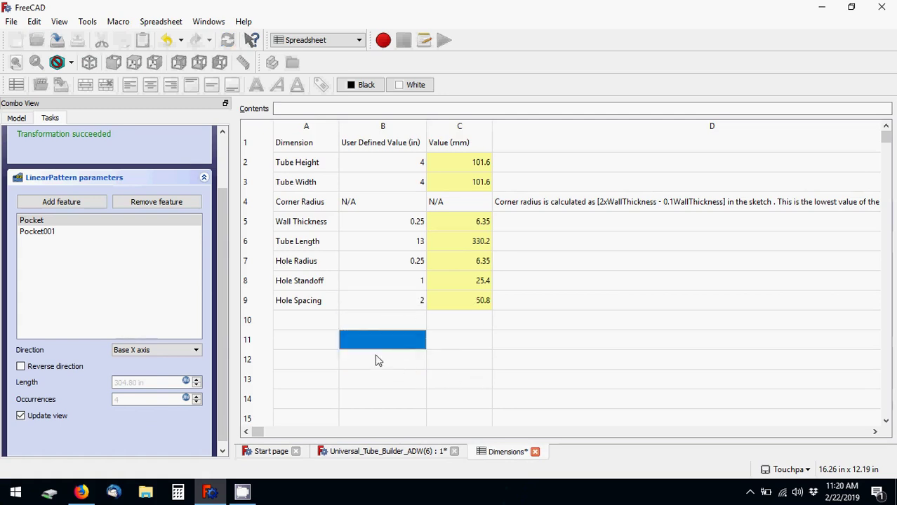
click(406, 451)
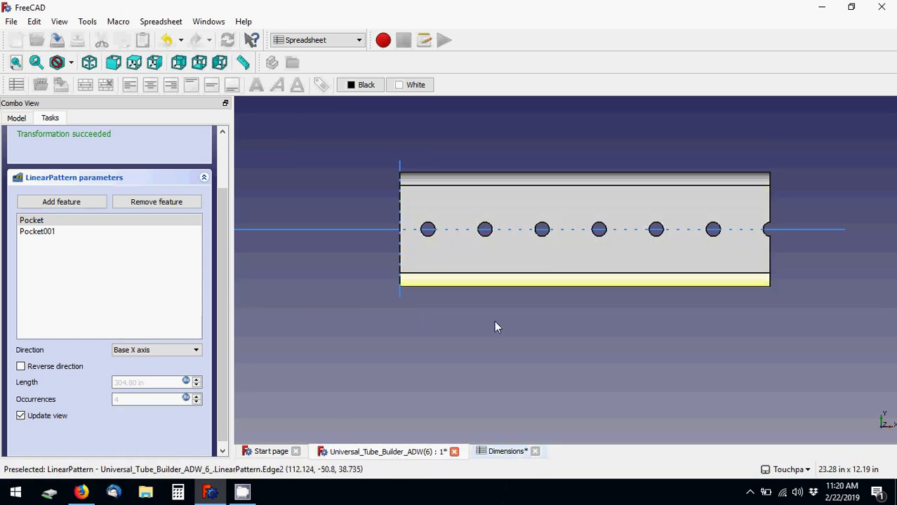
Step: Set the Hole Spacing value in cell B9 back to 4 and return to the model
click(504, 453)
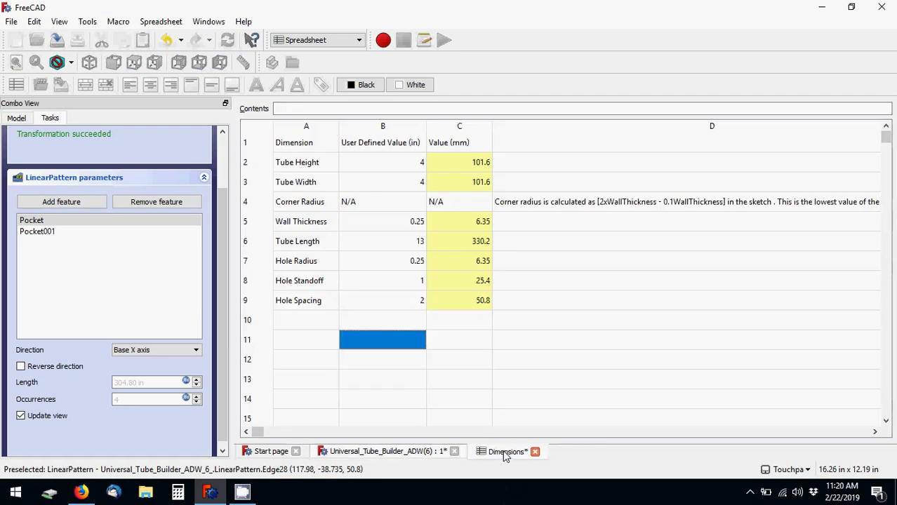
click(402, 302)
text(4)
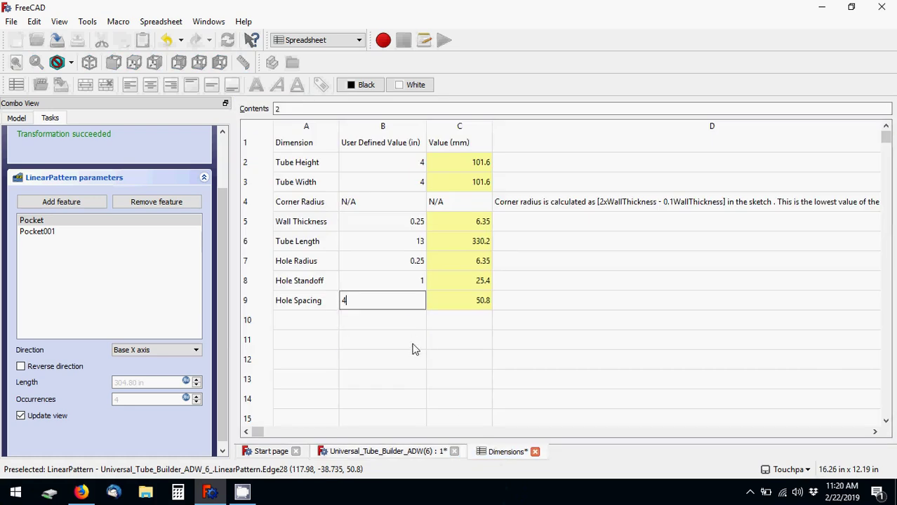
click(416, 349)
click(417, 453)
Step: Replace the 4in divisor in the LinearPattern's Length expression with Dimensions.HoleSpacing/1mm
mouse_move(188, 383)
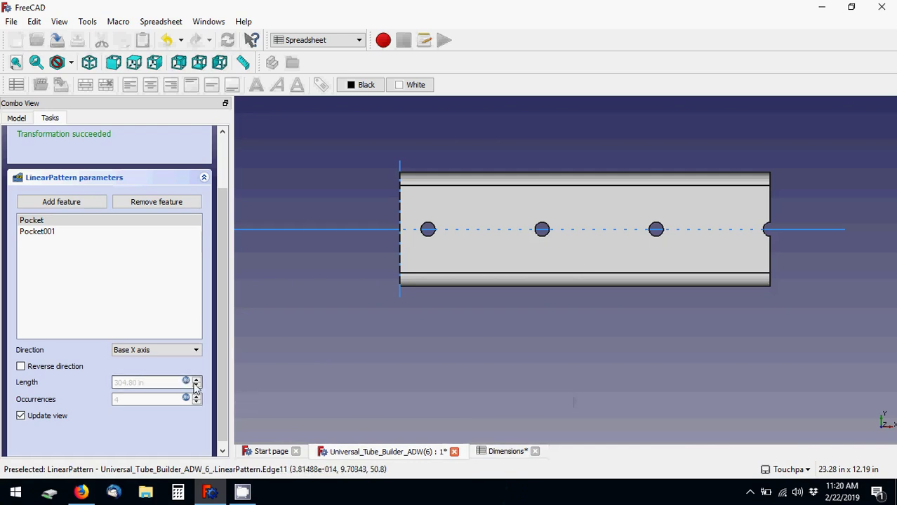
click(188, 382)
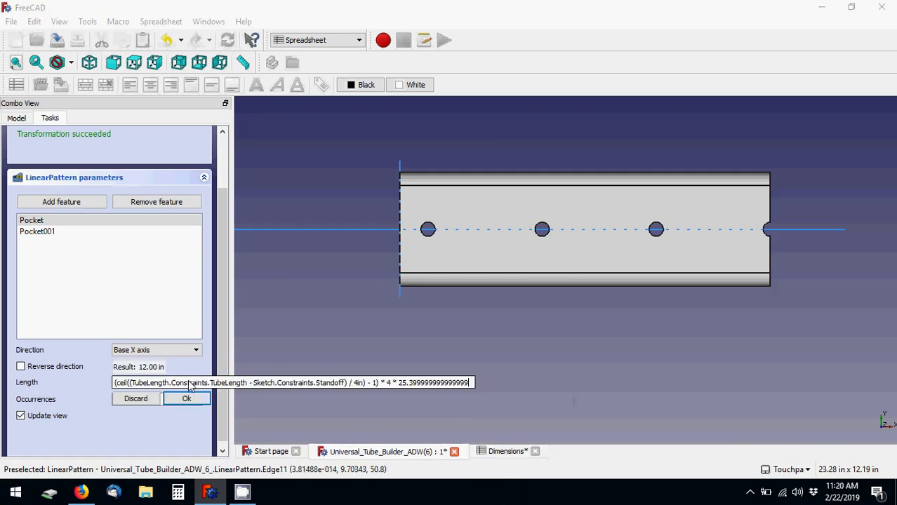
drag(474, 383, 335, 383)
click(471, 383)
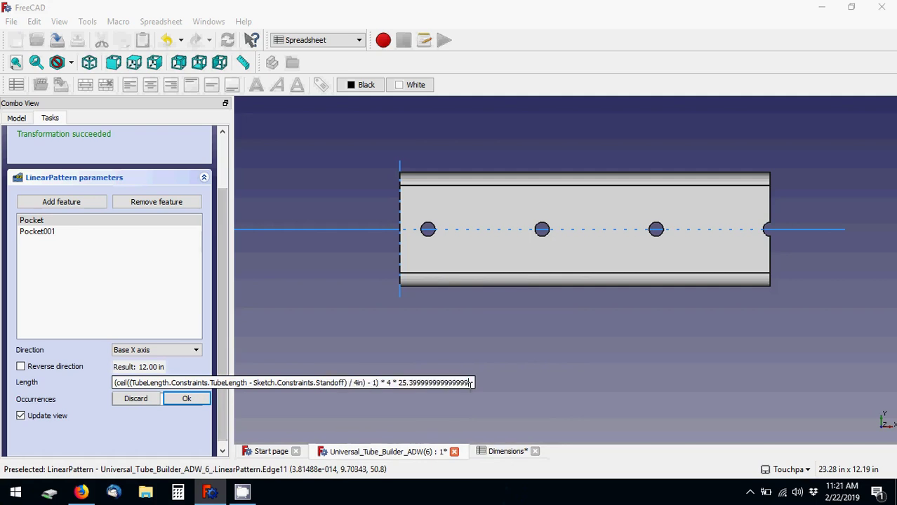
drag(380, 383, 128, 382)
double_click(388, 383)
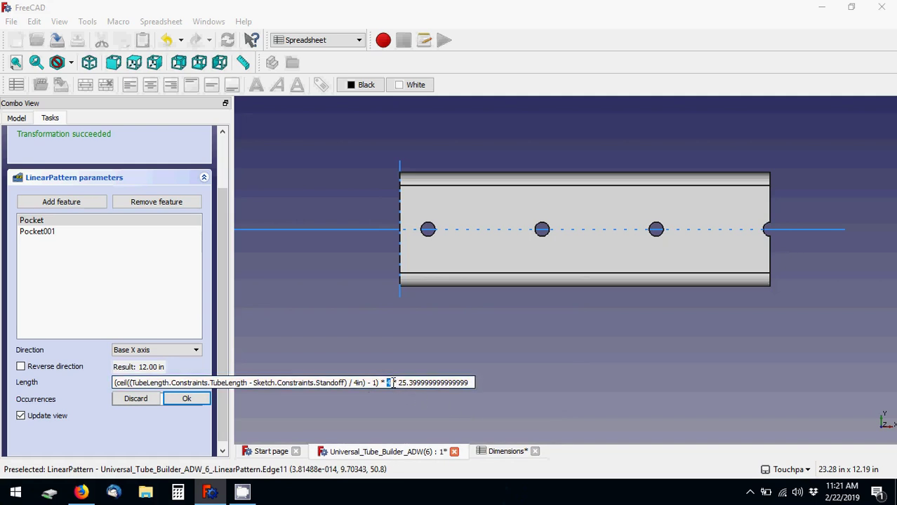
text(4)
double_click(359, 383)
text(Dimensions)
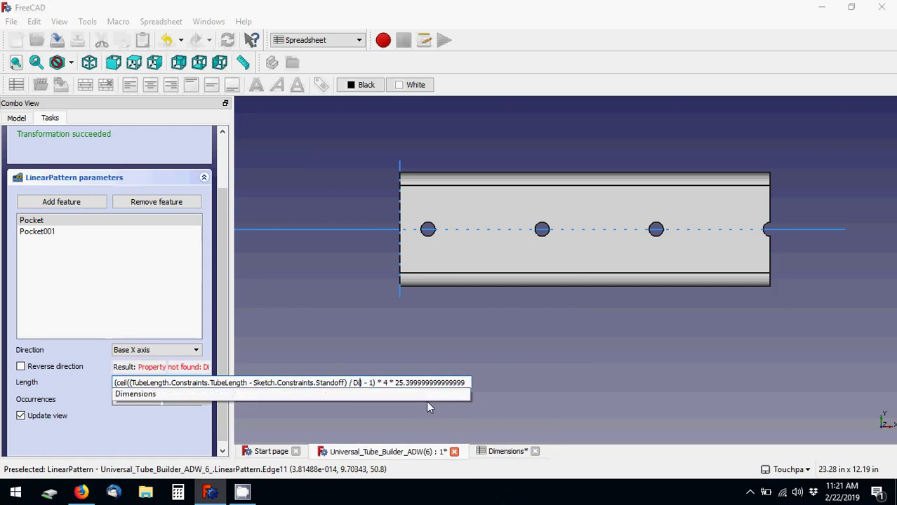
text(.HoleSpacing)
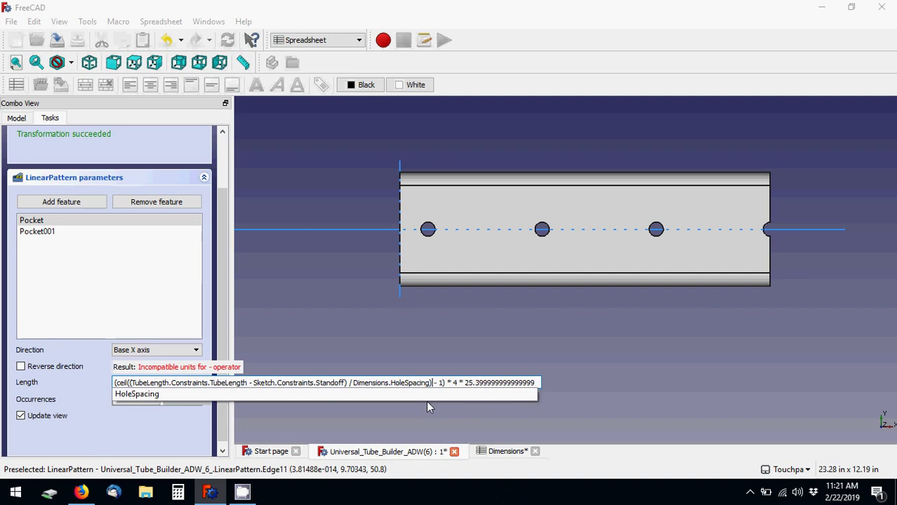
text(/1mm)
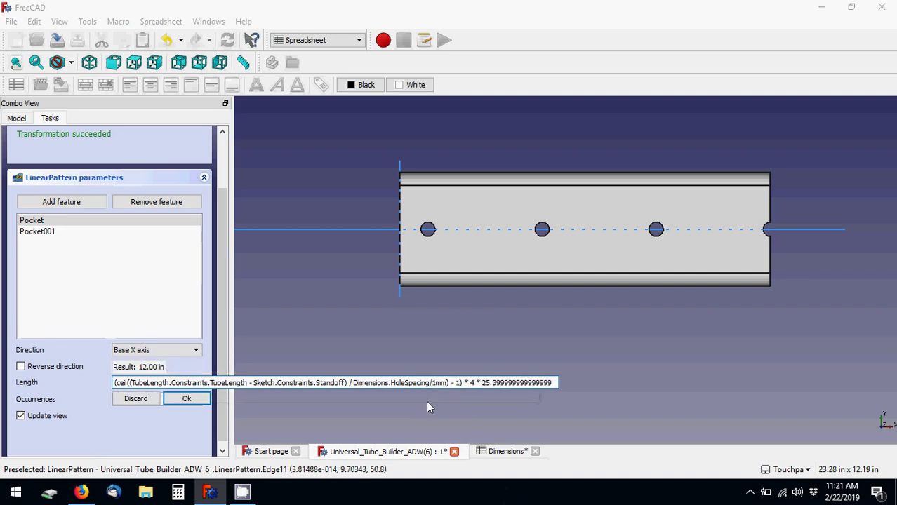
Step: Replace the trailing 4 * 25.399999999999999 multiplier in the Length expression with Dimensions.HoleSpacing and apply the expression
click(458, 385)
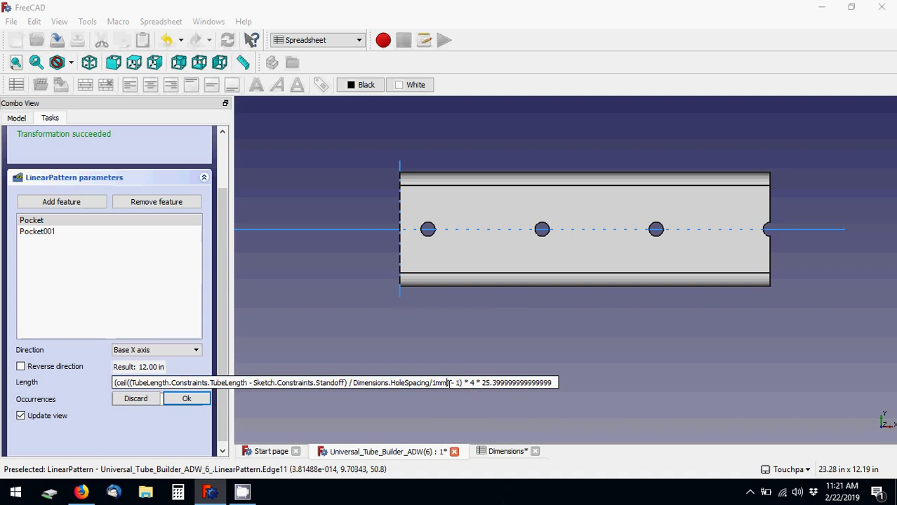
drag(452, 383, 130, 382)
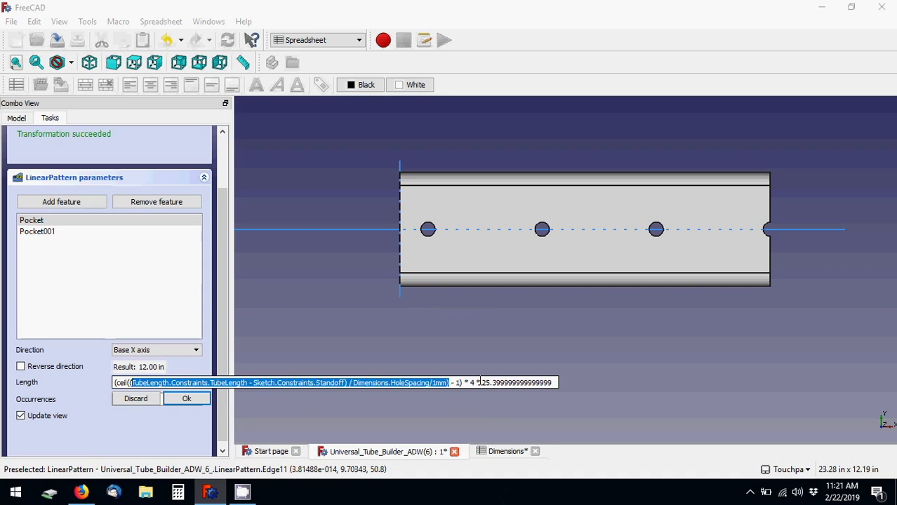
double_click(459, 383)
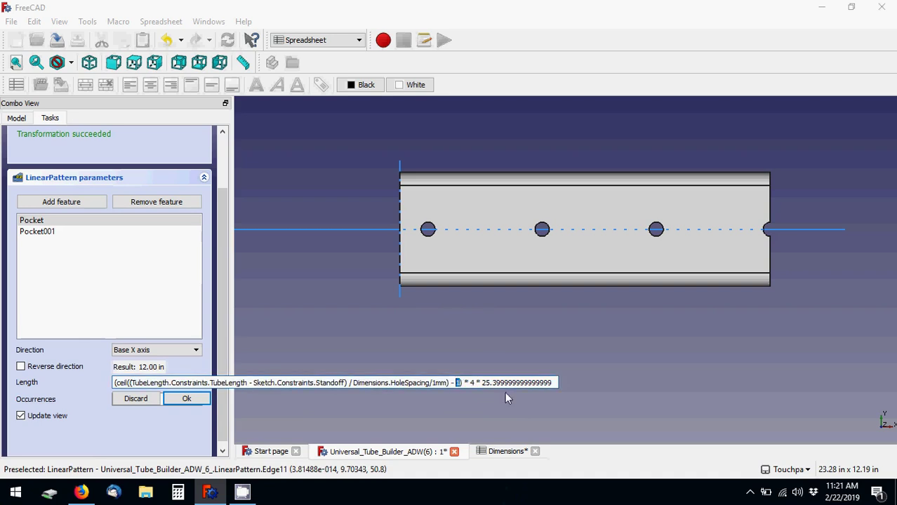
click(483, 383)
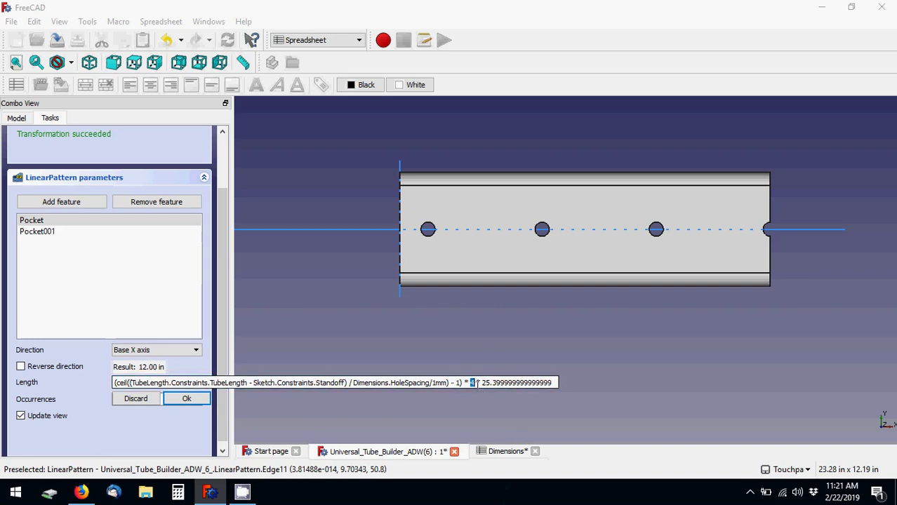
text(4)
key(BackSpace)
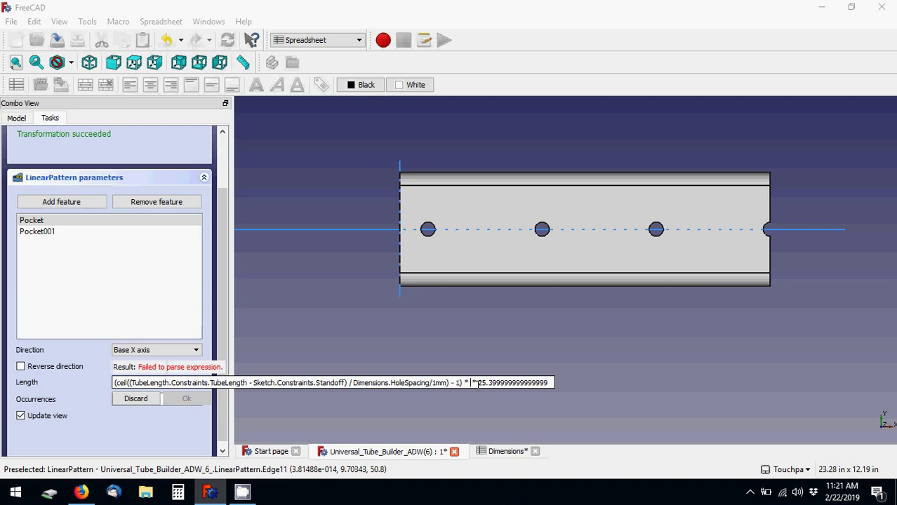
drag(551, 384, 475, 399)
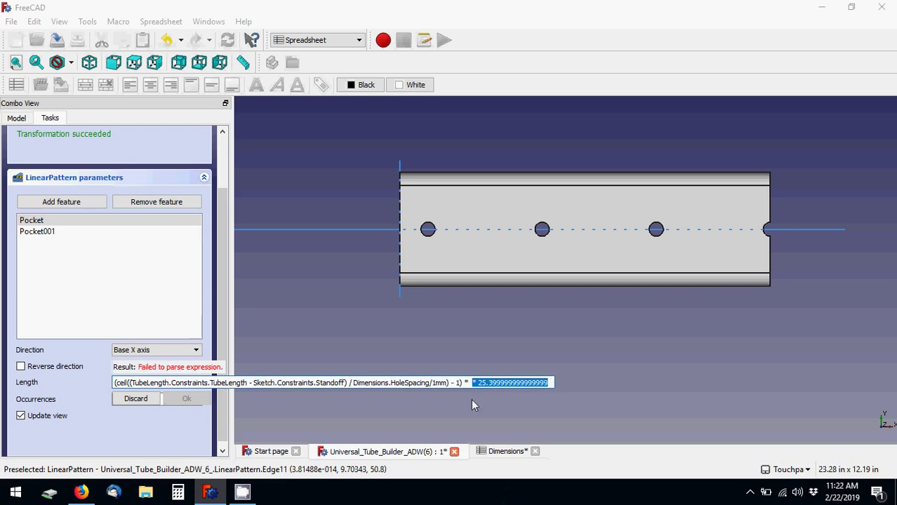
text(Dimensions.HoleSpacing)
key(Return)
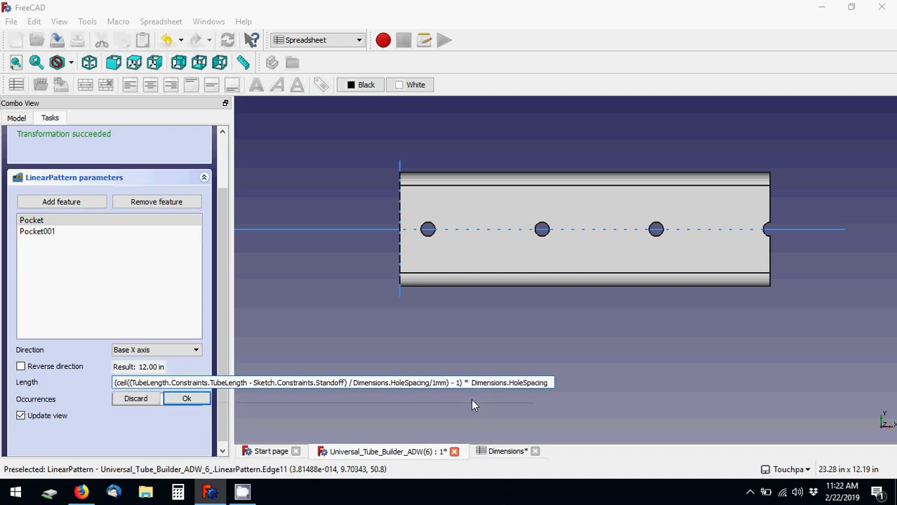
click(186, 400)
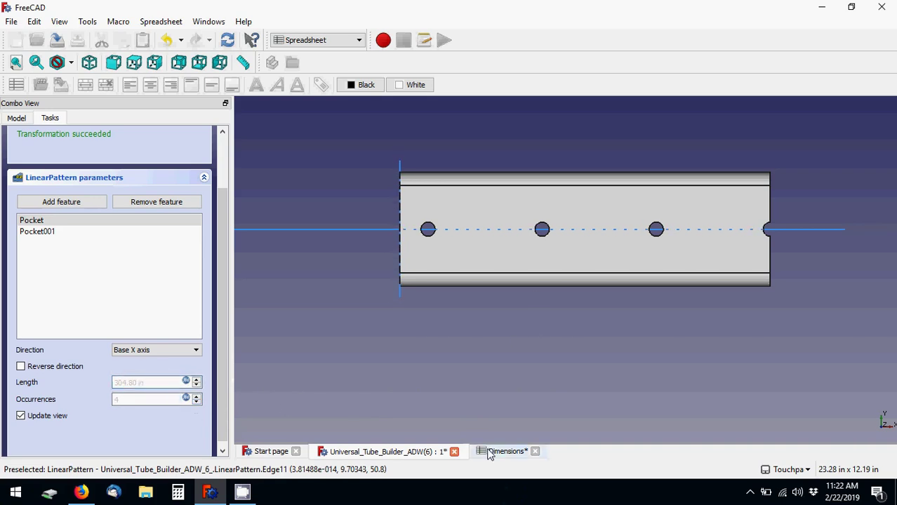
Step: Accept the LinearPattern's parameters and save the document
drag(221, 224, 218, 138)
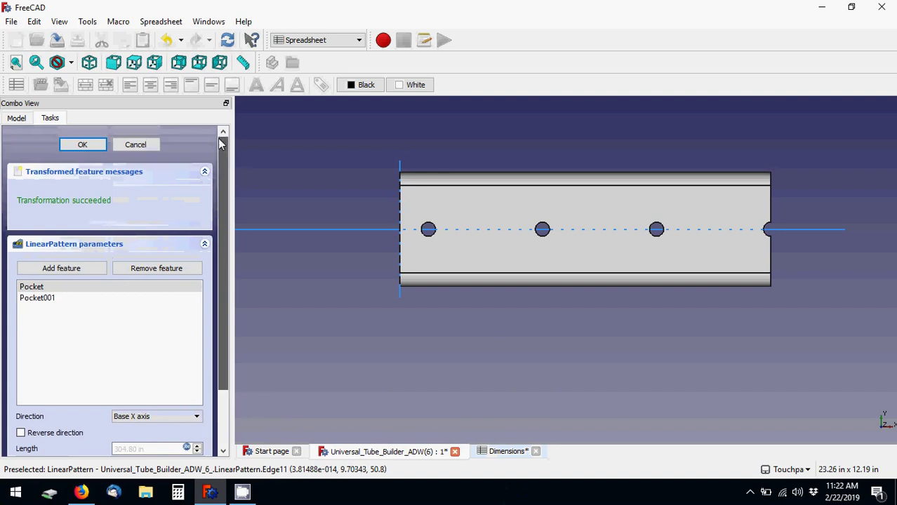
click(84, 144)
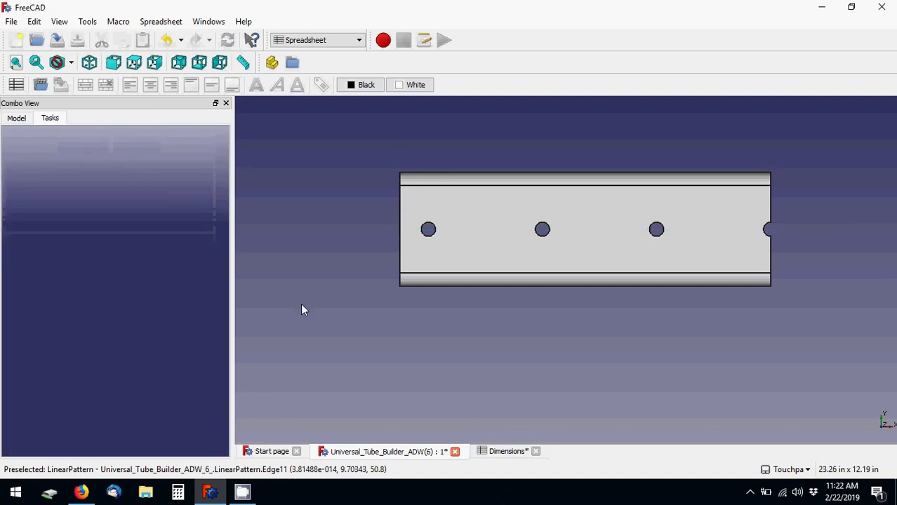
key(ctrl+s)
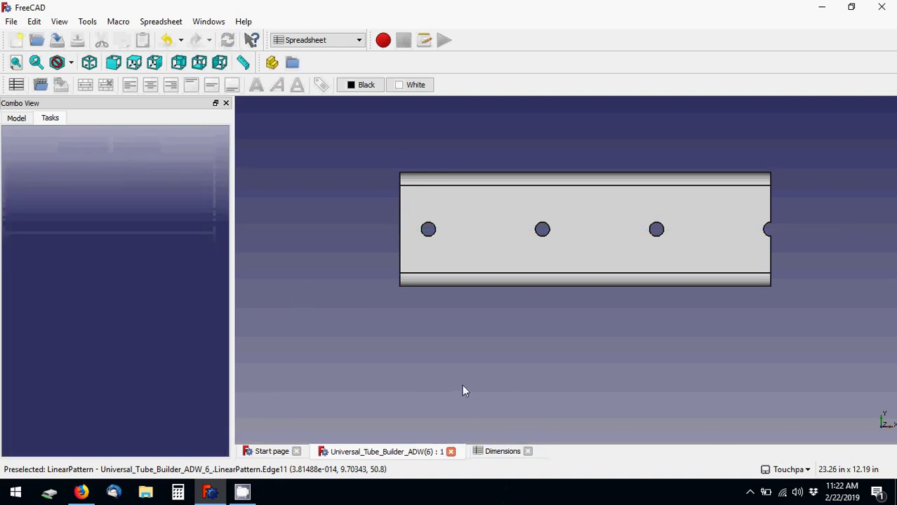
Step: Set the Hole Spacing in cell B9 of the Dimensions spreadsheet to 1 and inspect the hole pattern along the tube
click(508, 454)
click(400, 302)
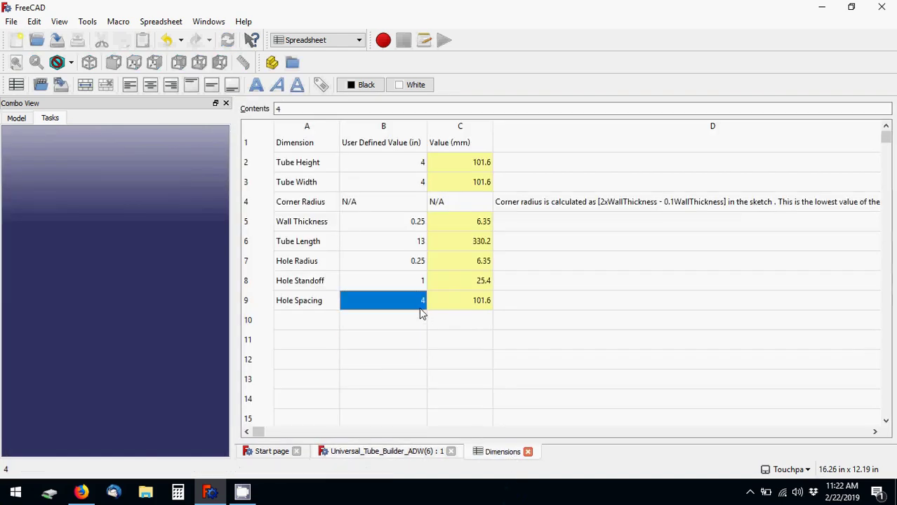
text(1)
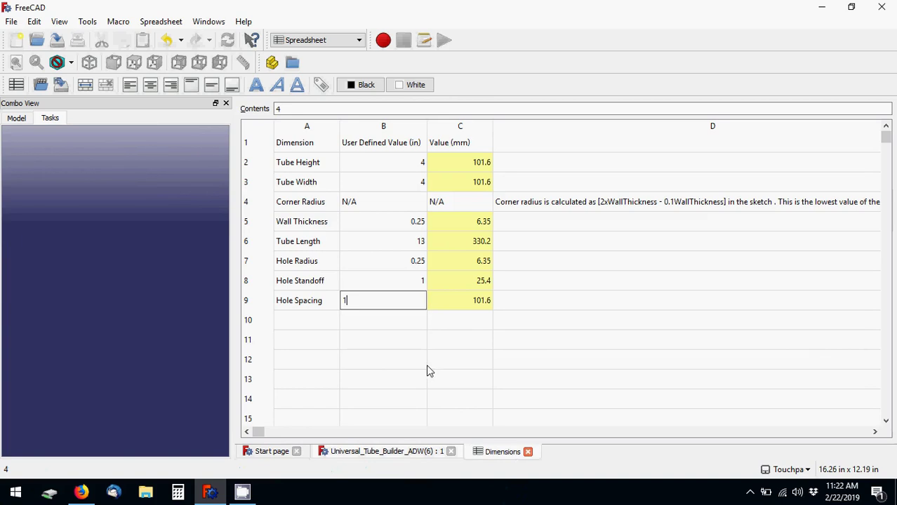
key(Return)
click(395, 453)
alt+drag(587, 274, 361, 246)
scroll(361, 246, up, 5)
scroll(370, 220, down, 4)
shift+drag(571, 274, 516, 262)
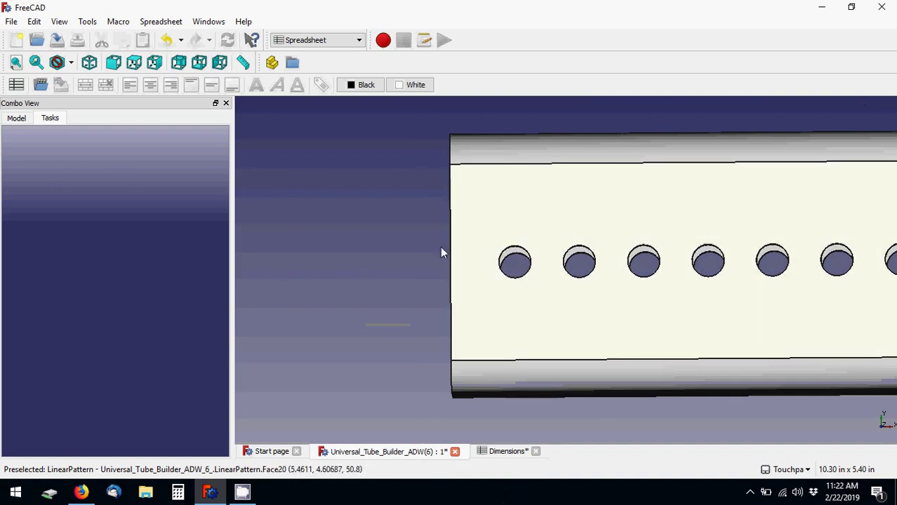
shift+drag(543, 295, 584, 295)
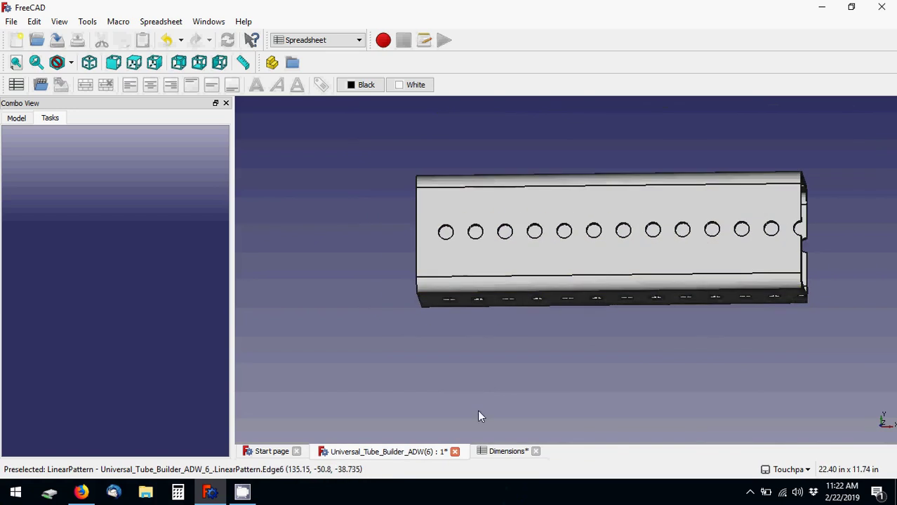
Step: Set the Hole Spacing in cell B9 of the Dimensions spreadsheet to 3.5
click(494, 452)
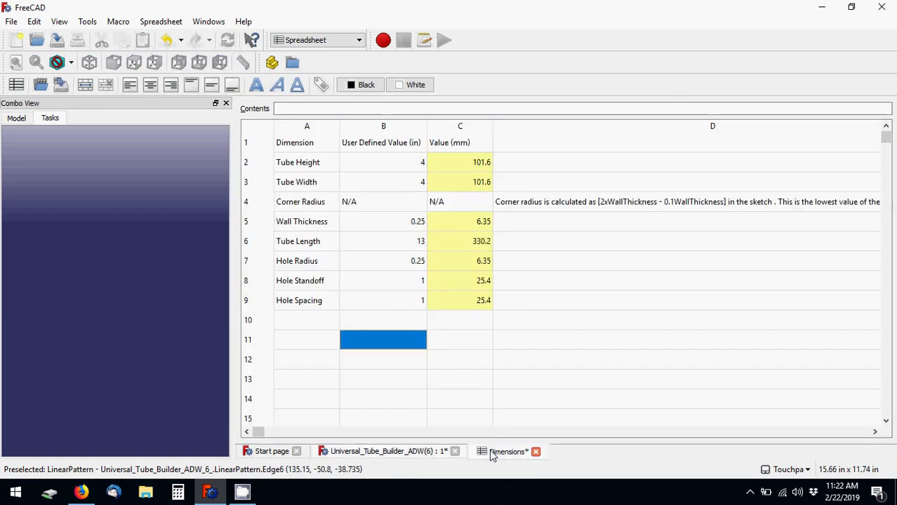
click(415, 306)
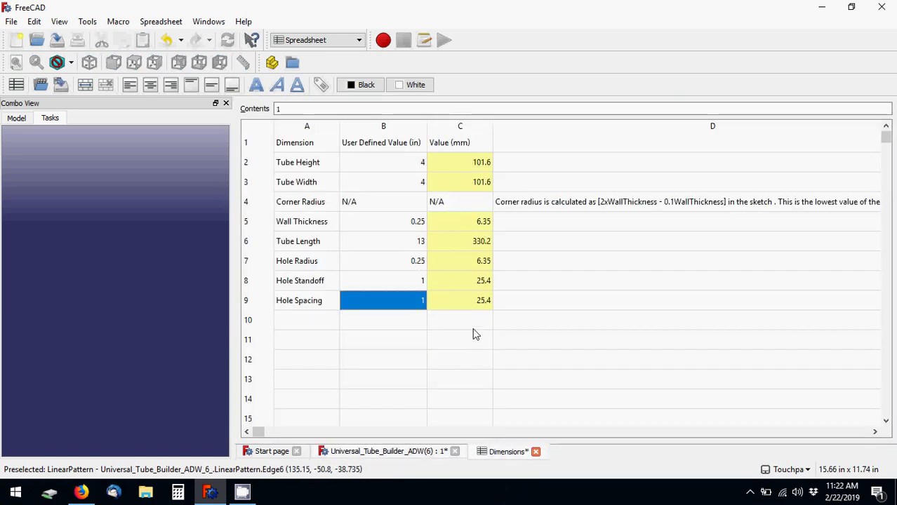
text(3.5)
key(Return)
Step: Try Hole Standoff values of 2 and 1.75 in cell B8 and check the hole positions in the model
click(408, 281)
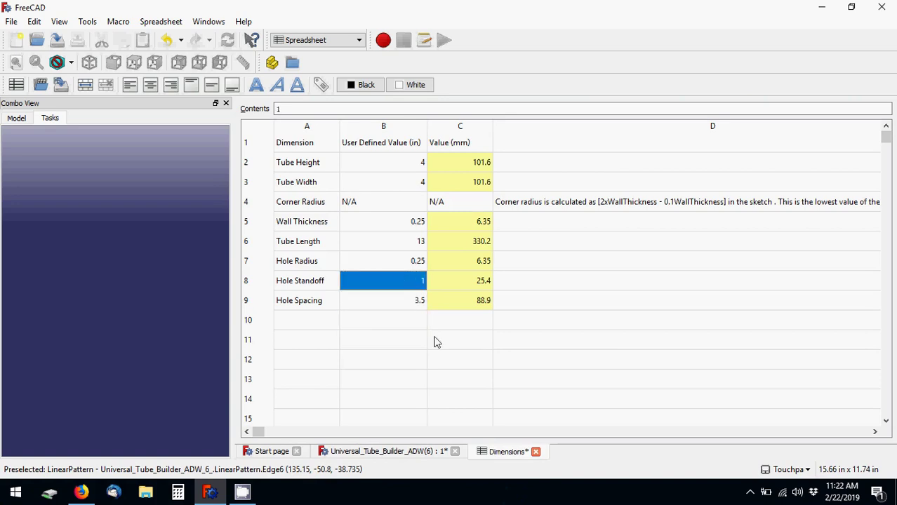
text(2)
key(Return)
click(405, 285)
text(1)
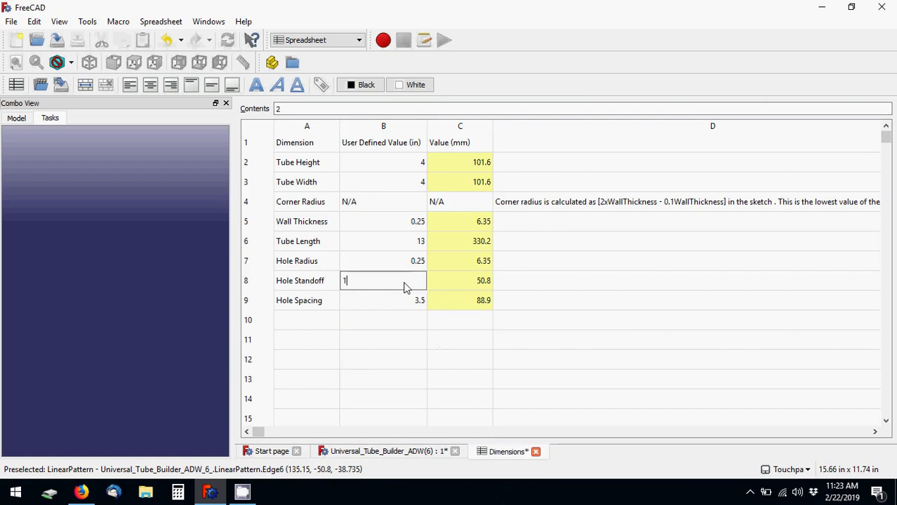
text(.75)
key(Return)
click(386, 453)
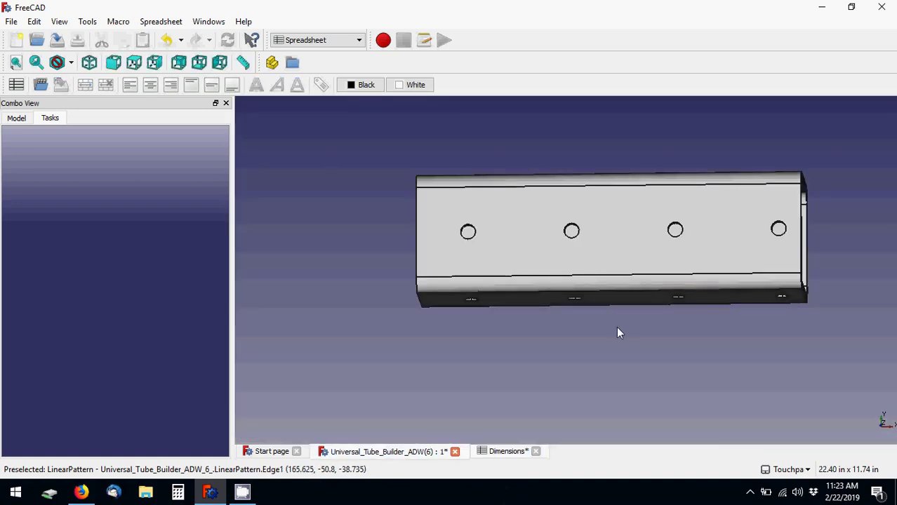
Step: Set the Hole Standoff in cell B8 to .75 and return to the tube model
click(502, 452)
click(419, 286)
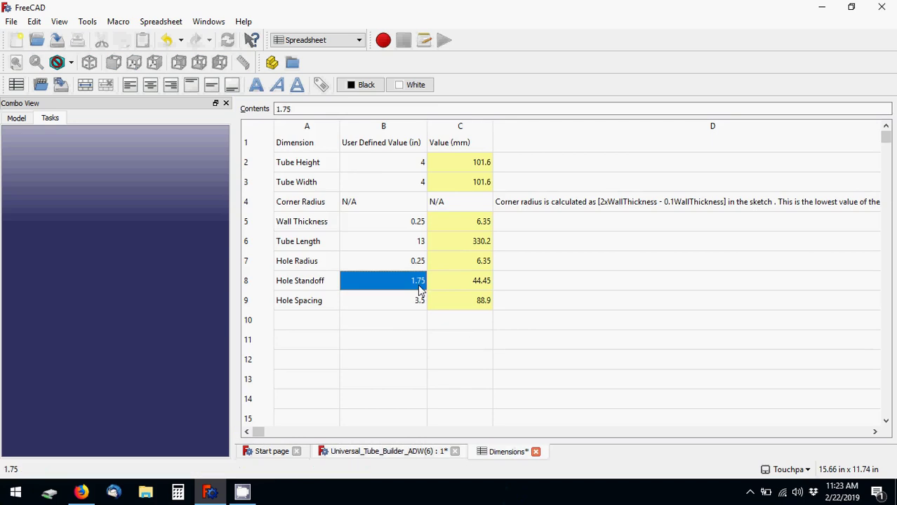
text(.75)
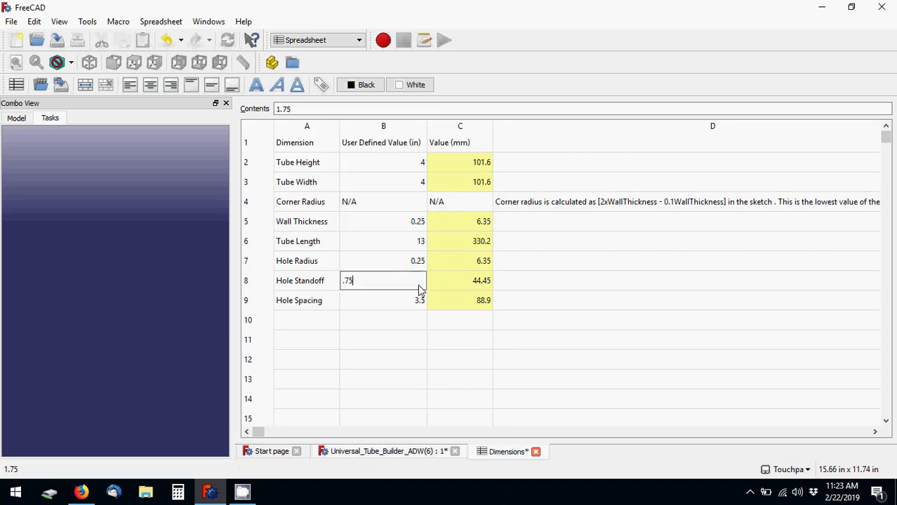
key(Return)
click(407, 453)
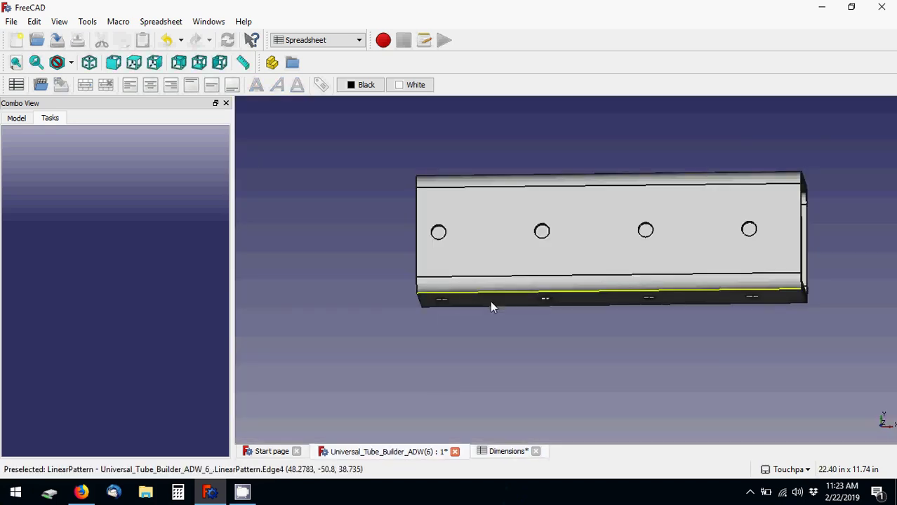
Step: Orbit to view the tube from its open end, show the model tree and save the document
middle_drag(596, 340, 492, 295)
click(16, 118)
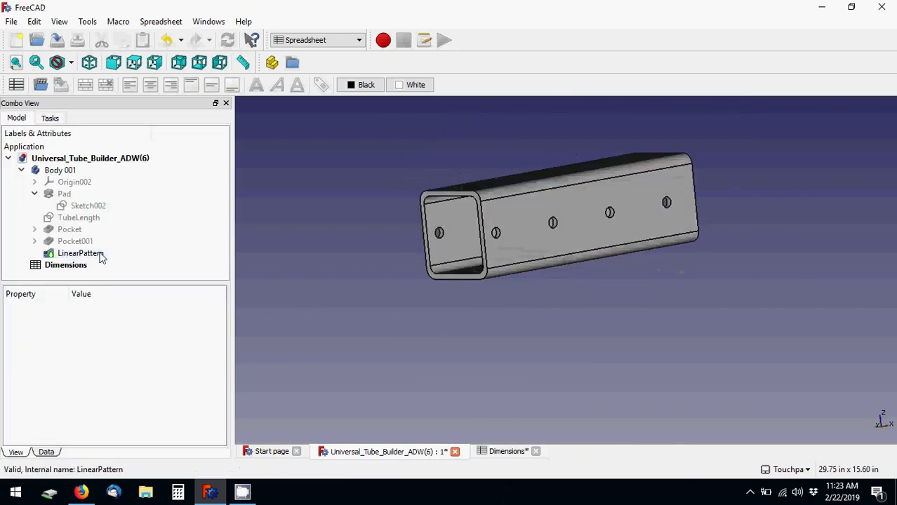
key(ctrl+s)
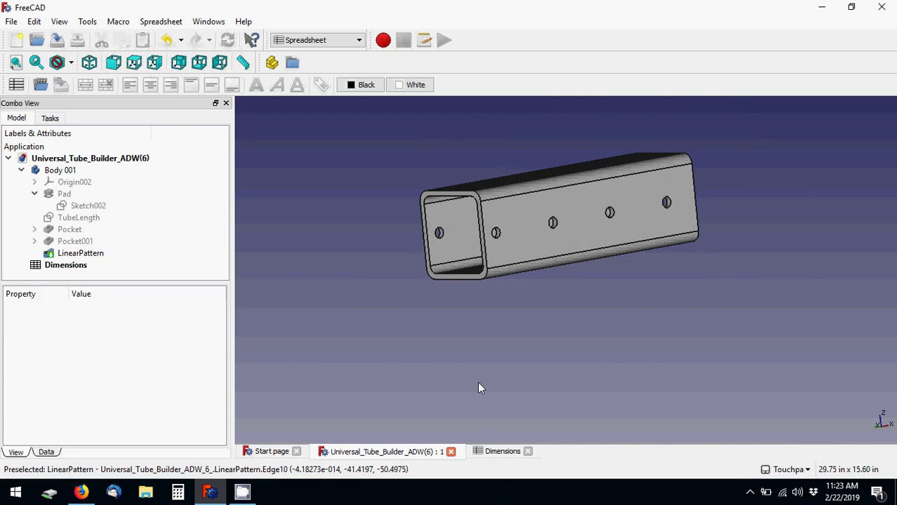
click(481, 452)
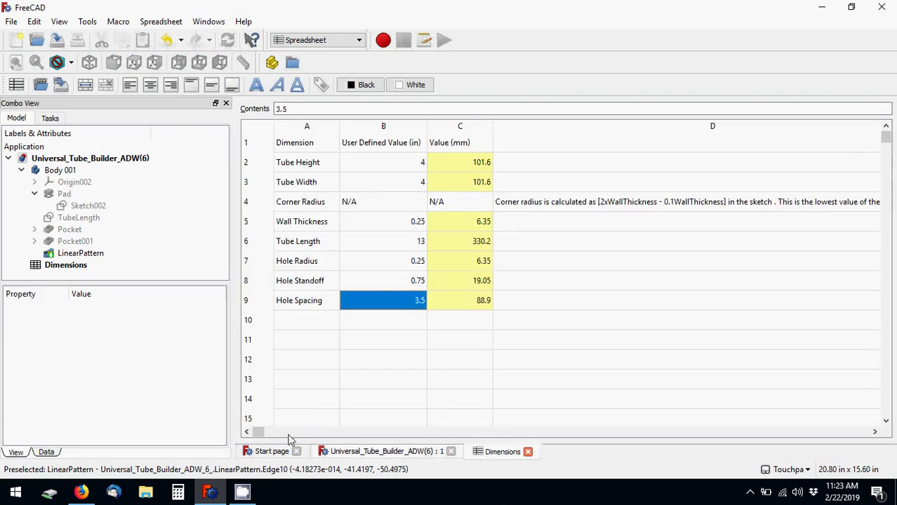
click(246, 494)
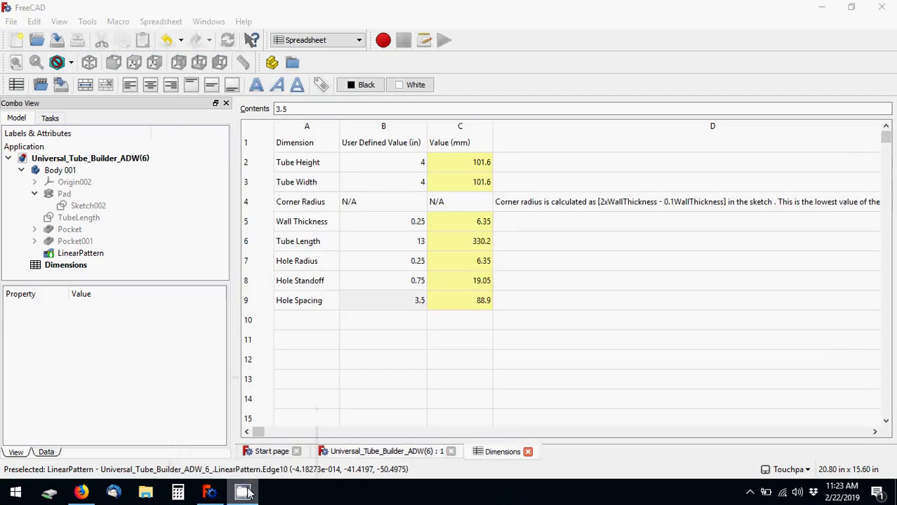
mouse_move(246, 492)
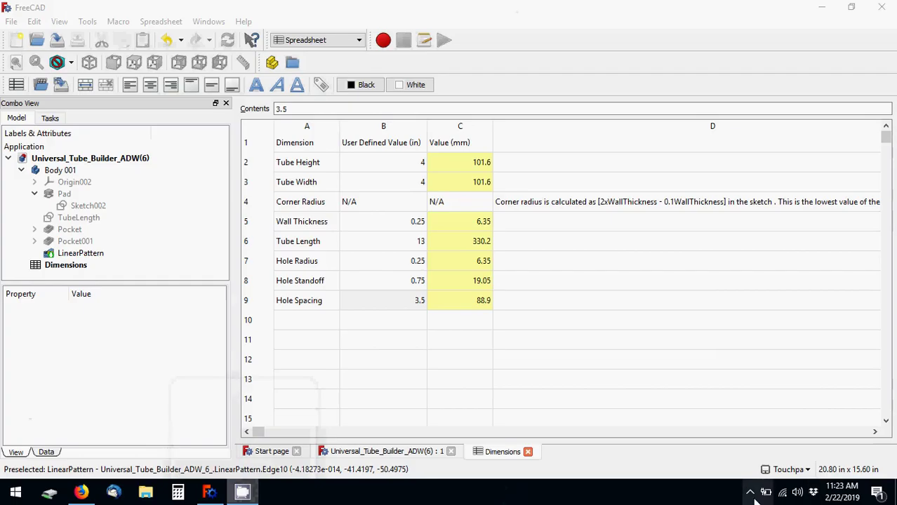
click(750, 493)
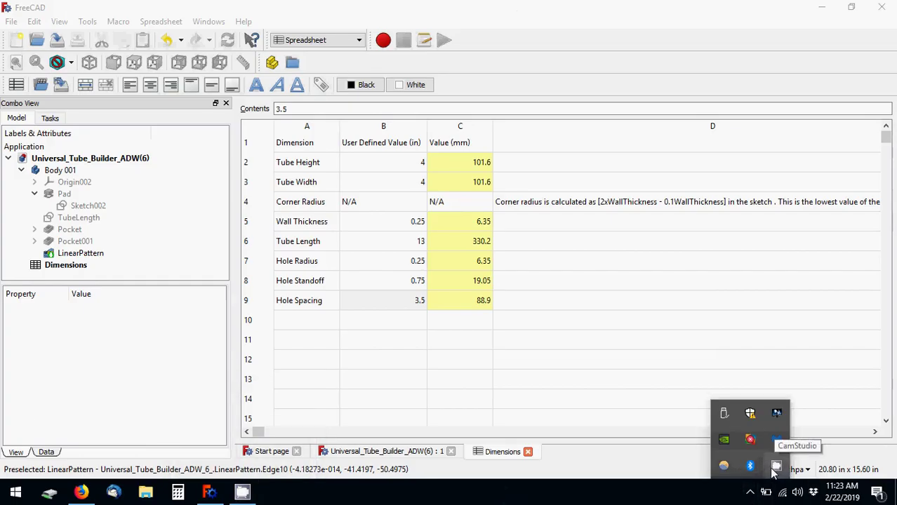
right_click(772, 470)
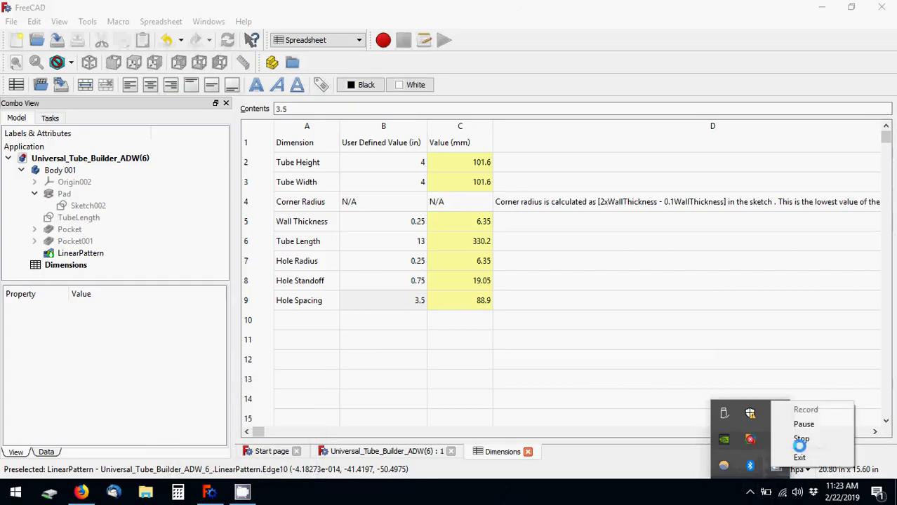
click(799, 440)
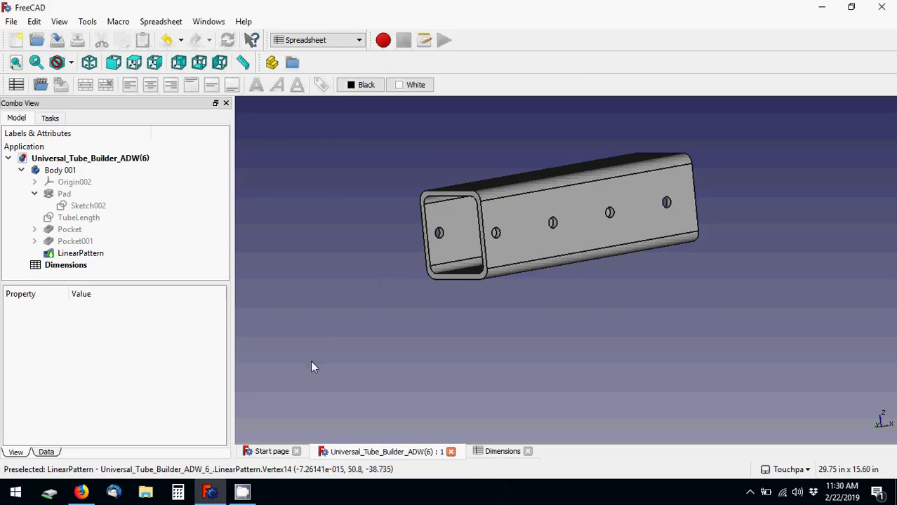
Step: Switch to Firefox and open the user's log page on the Open Source Ecology wiki to read the Nov 5, 2018 entry
click(82, 493)
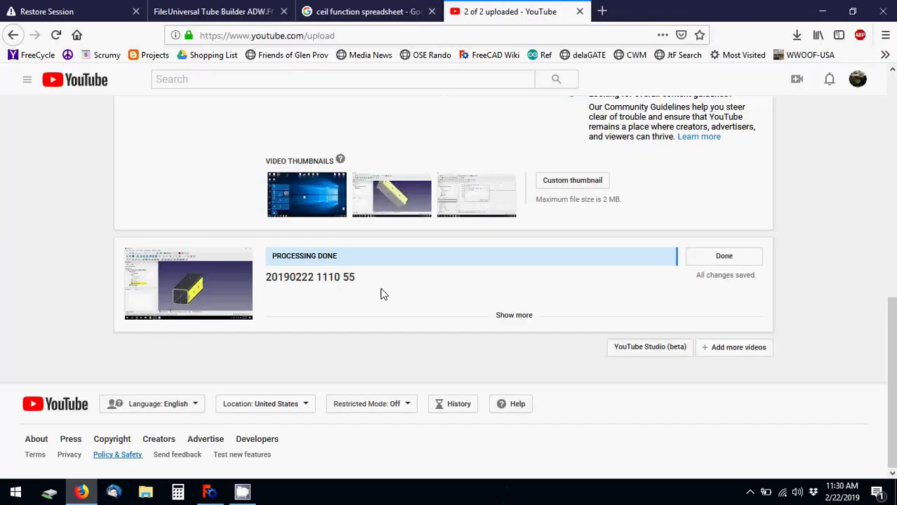
click(365, 12)
click(220, 11)
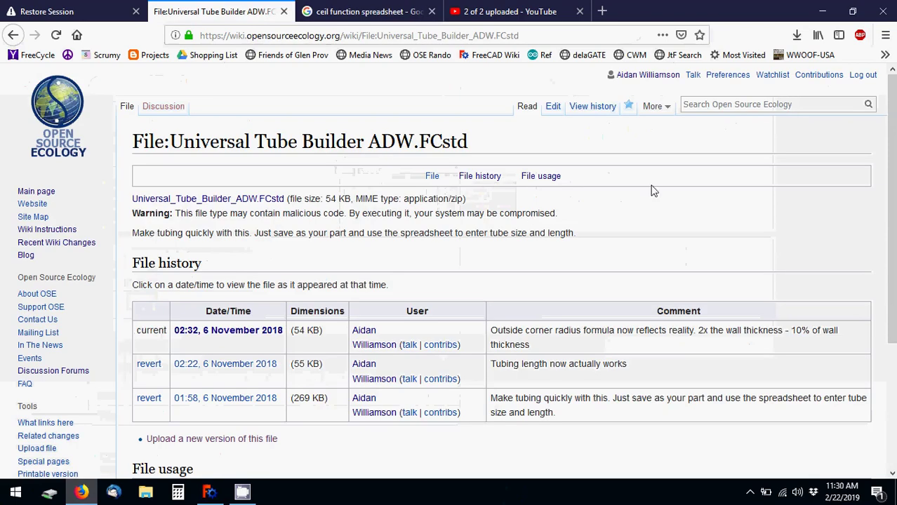
click(647, 75)
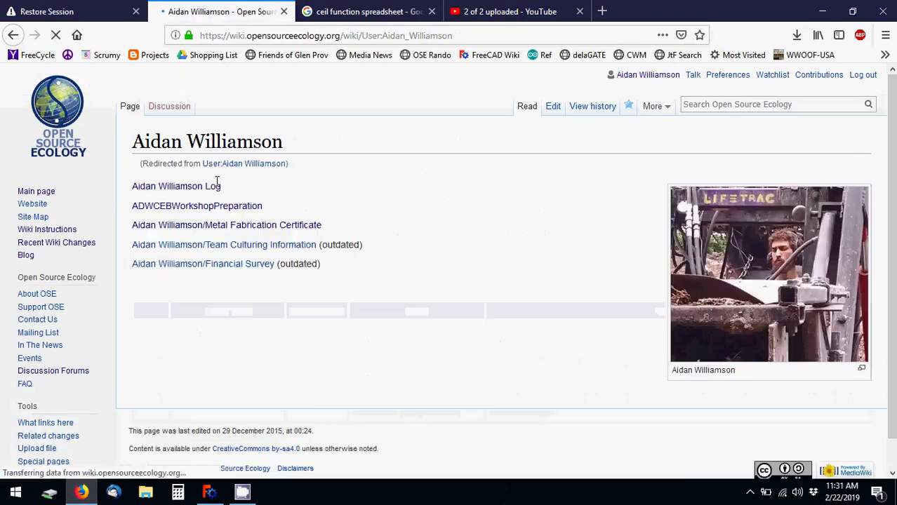
click(201, 185)
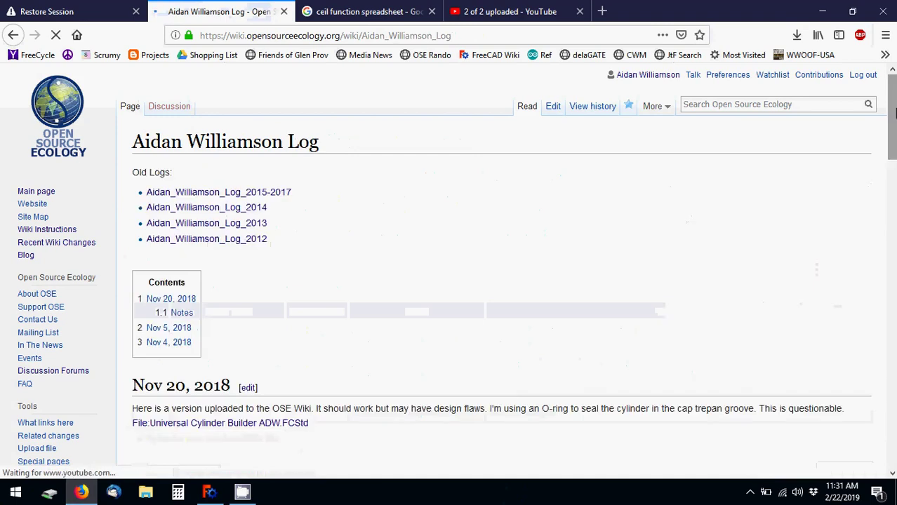
scroll(414, 339, down, 10)
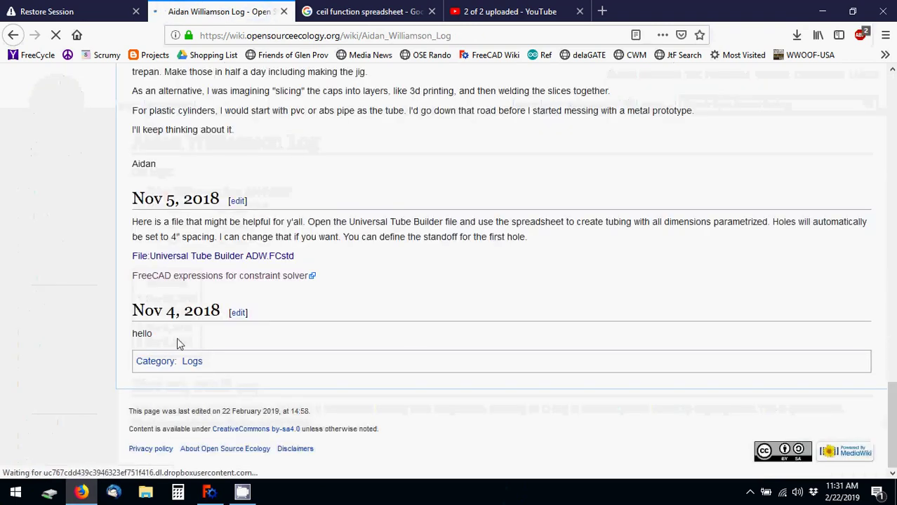
scroll(235, 349, down, 3)
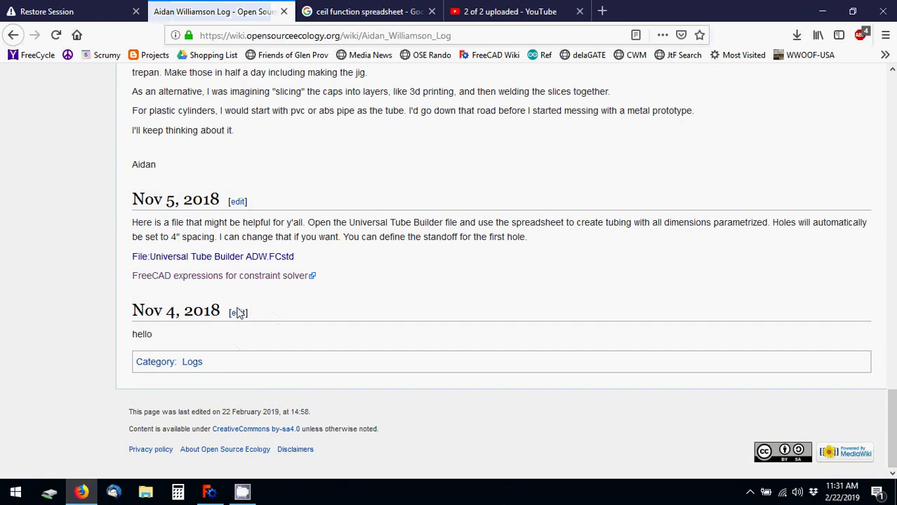
Step: Check the revision history of the wiki log page and go back to the log
drag(891, 429, 890, 105)
click(598, 111)
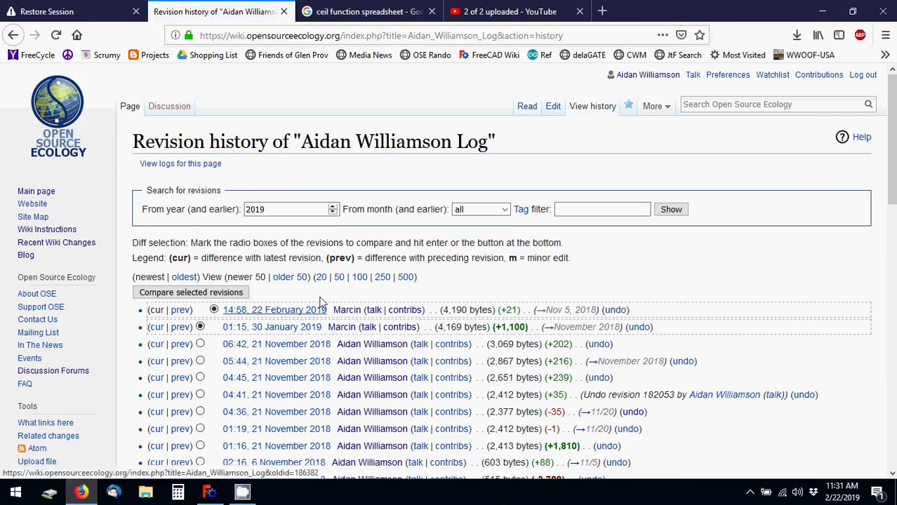
click(12, 35)
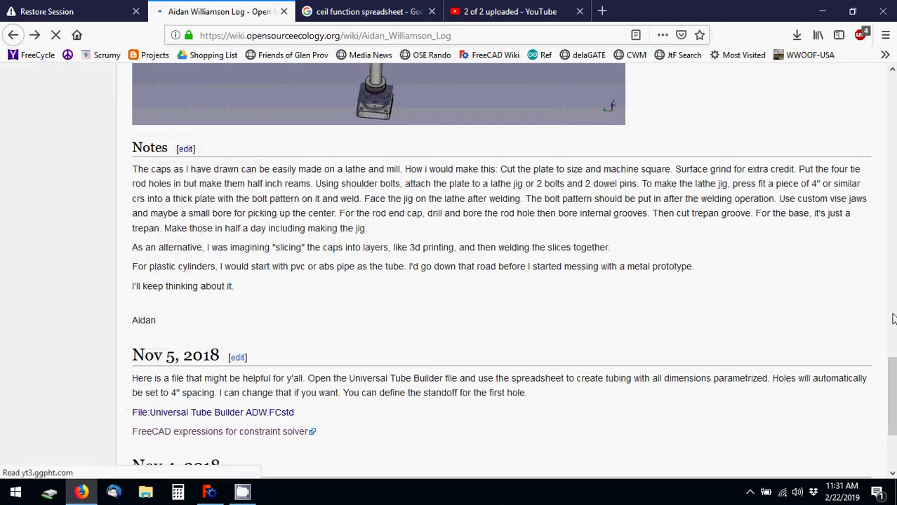
Step: Open the "FreeCAD expressions for constraint solver" link from the Nov 5, 2018 entry and find the Reference To CAD-Data section
scroll(892, 318, down, 2)
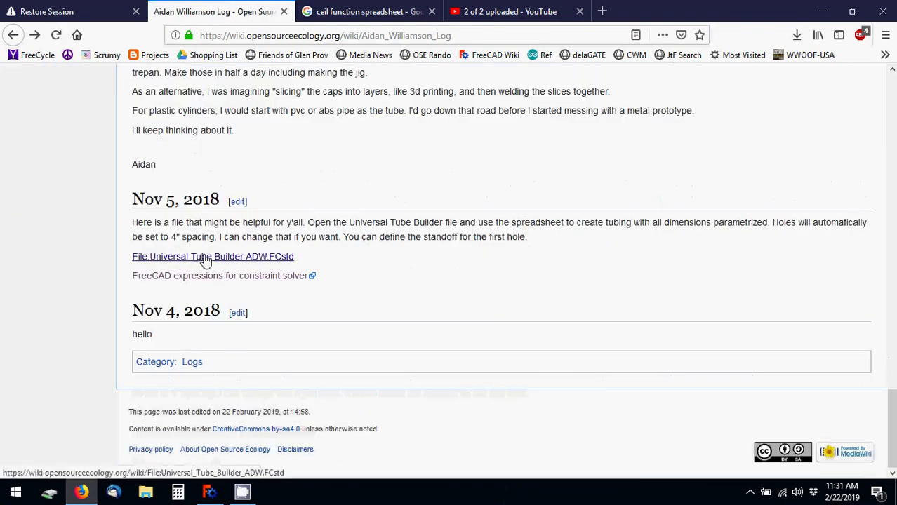
click(222, 275)
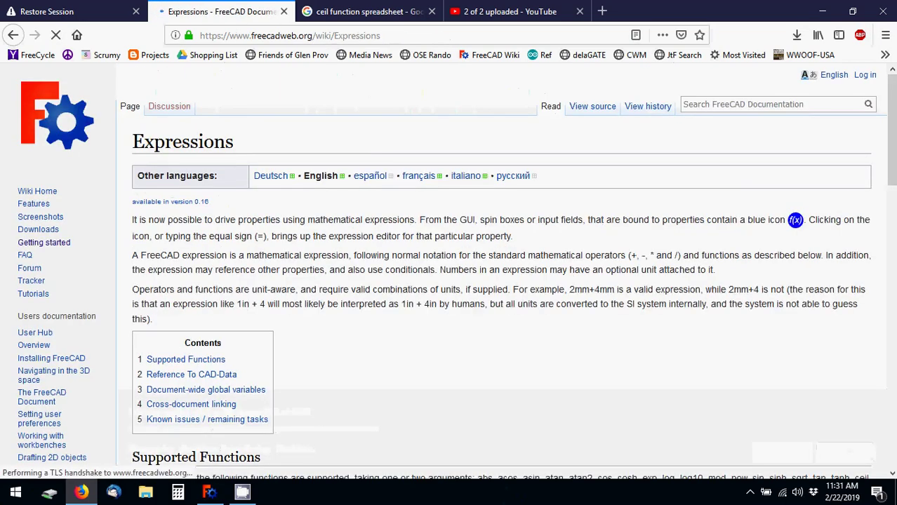
scroll(492, 274, down, 10)
scroll(492, 274, down, 2)
scroll(491, 274, up, 10)
scroll(620, 278, down, 9)
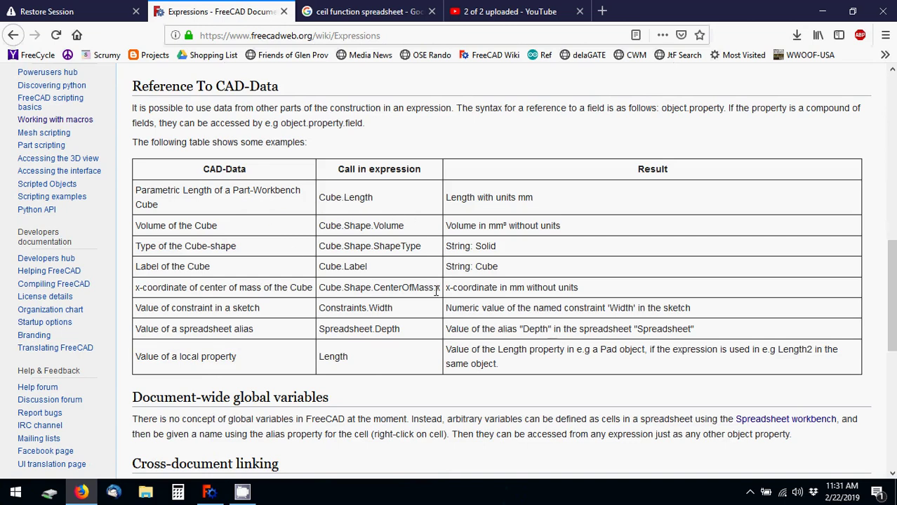
Step: Examine the call syntax examples for center of mass, local property and label in the Reference To CAD-Data table
drag(439, 289, 329, 288)
click(347, 290)
drag(191, 357, 238, 357)
click(501, 349)
drag(363, 271, 344, 270)
click(397, 243)
scroll(456, 272, down, 3)
key(Home)
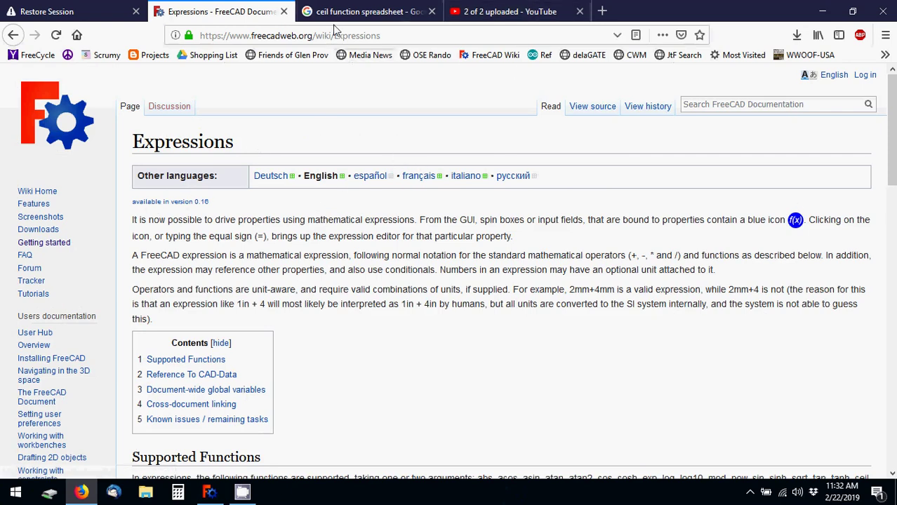
Step: Switch back to FreeCAD and expand Origin002 under Body 001 in the model tree
mouse_move(245, 494)
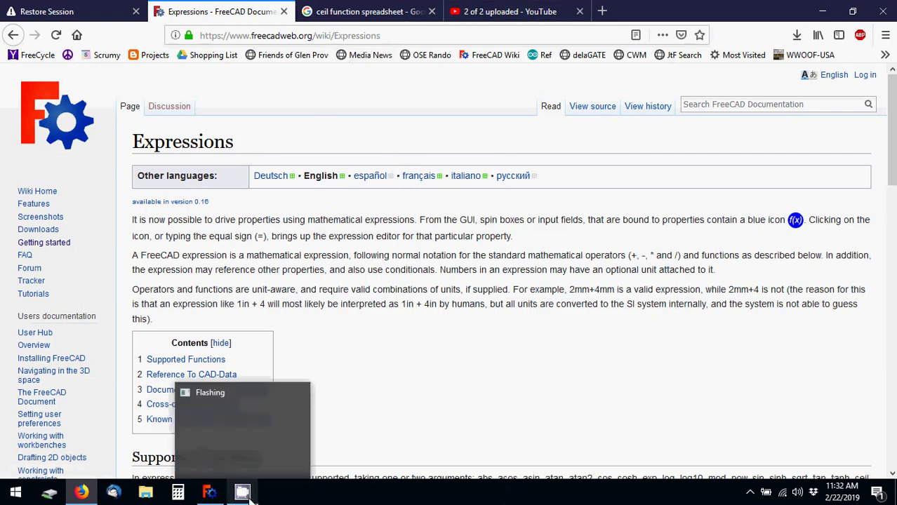
click(295, 414)
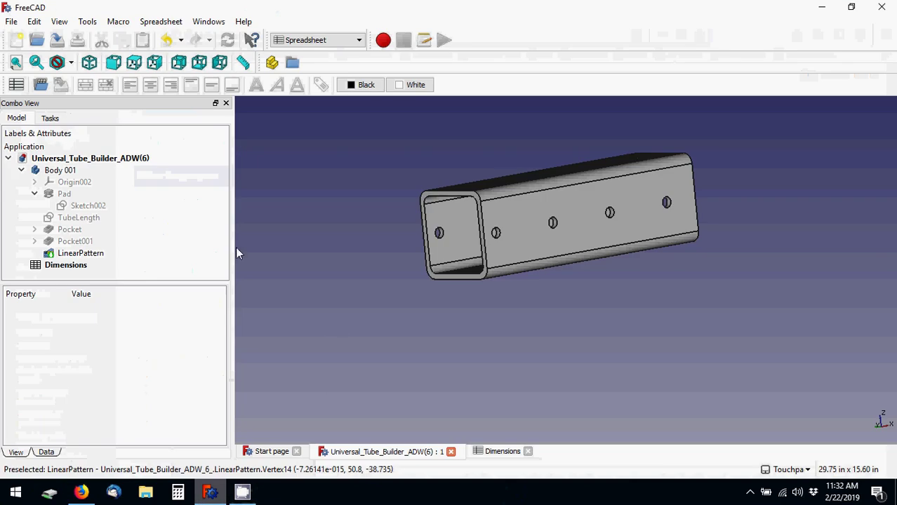
click(34, 183)
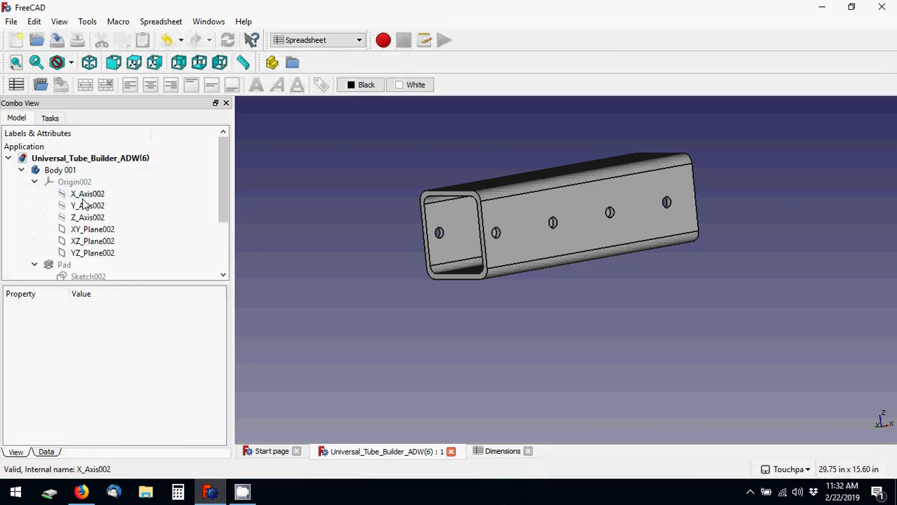
Step: Create a new sketch in the Sketcher workbench on Body 001's XZ_Plane002, using the FlatFace attachment method
click(94, 241)
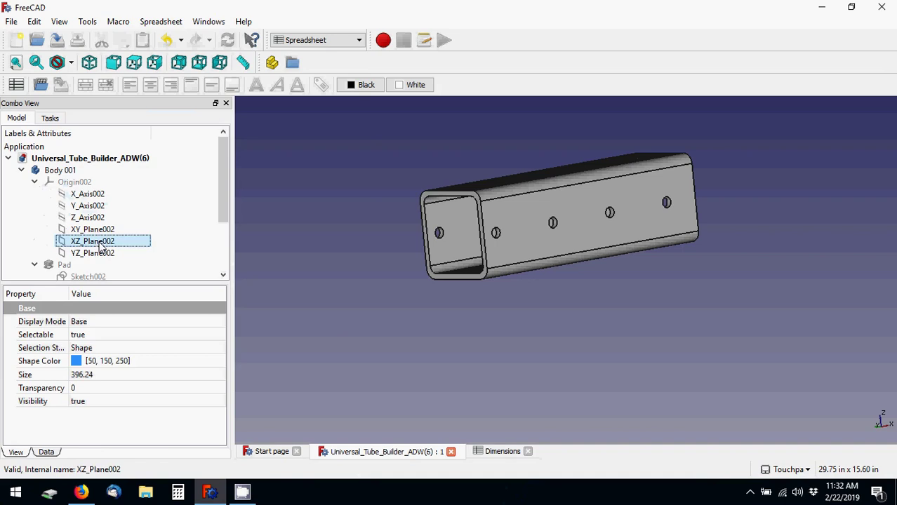
click(336, 40)
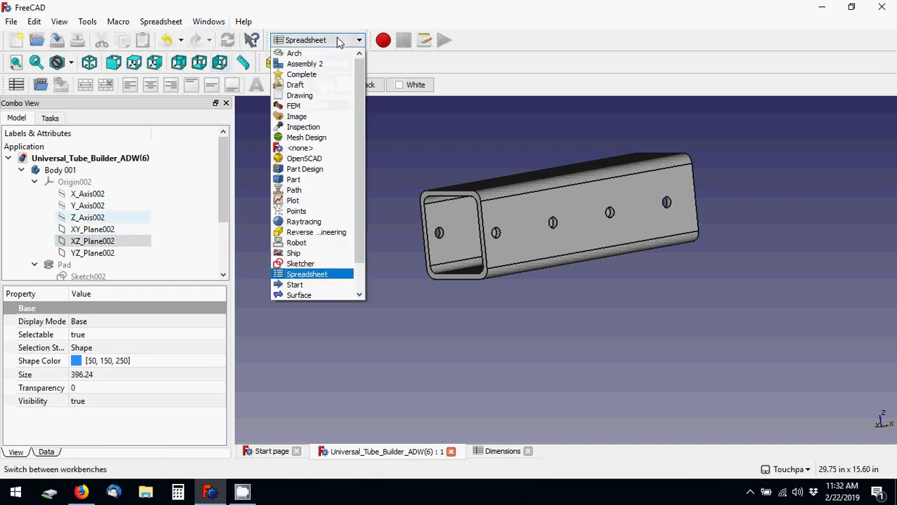
click(301, 263)
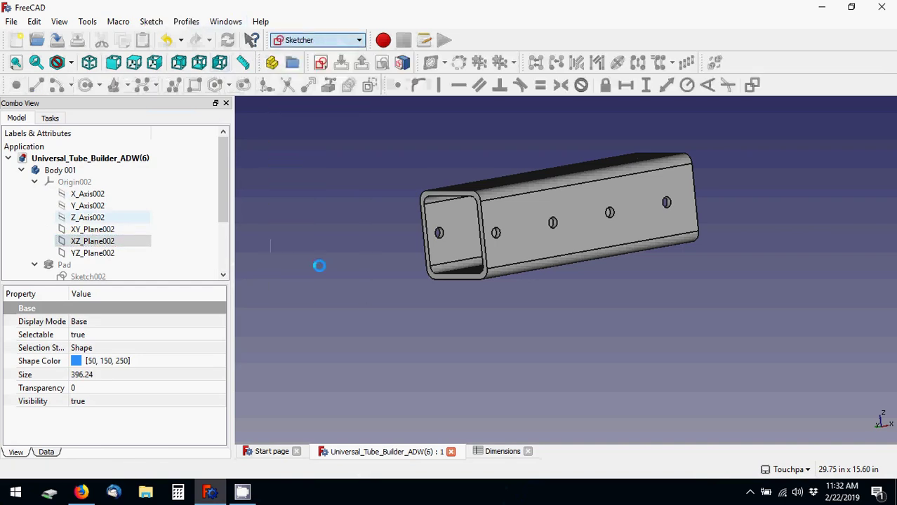
click(320, 63)
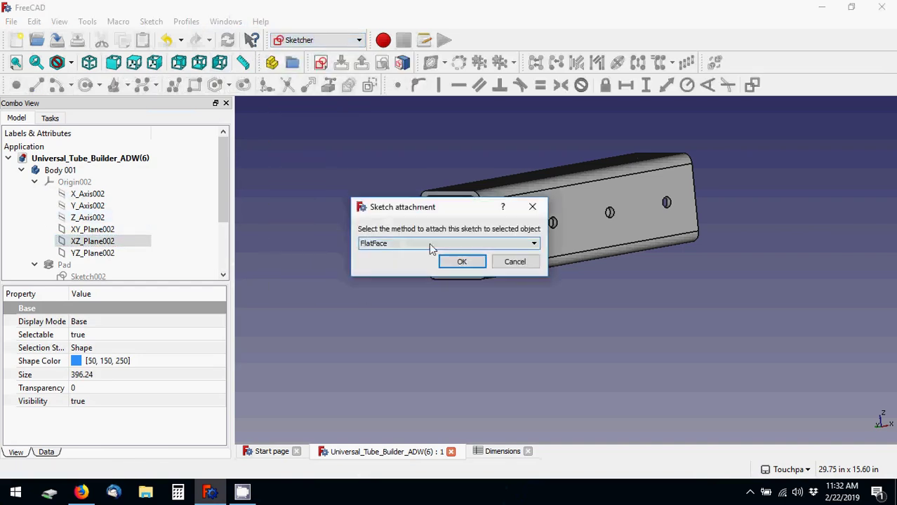
click(515, 262)
click(118, 243)
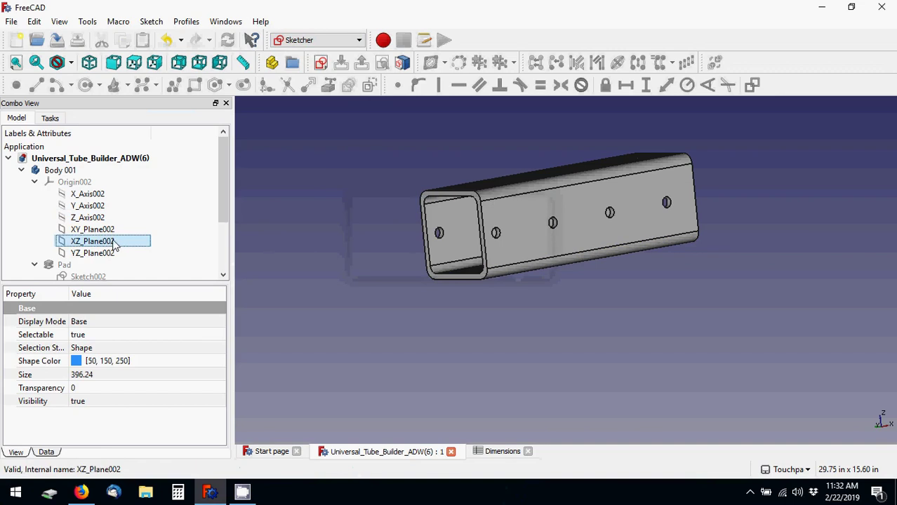
click(321, 62)
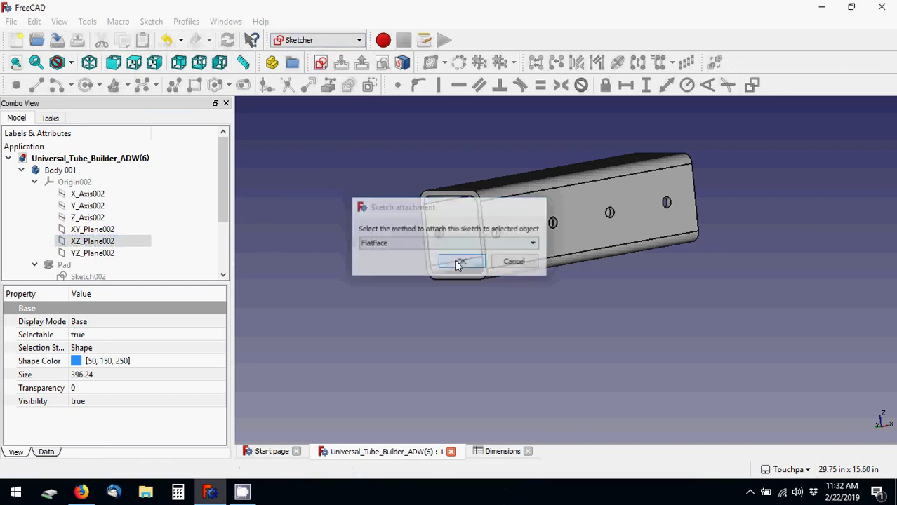
click(460, 261)
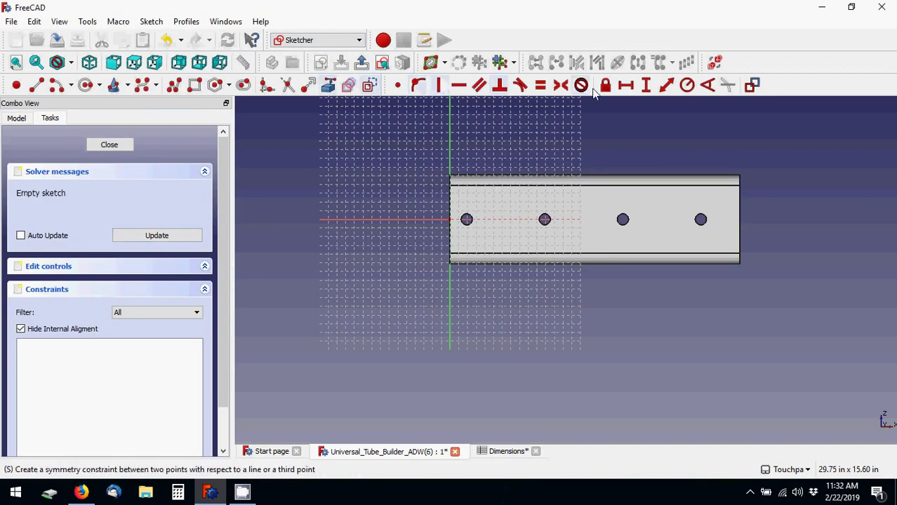
Step: Sketch a steep line beside the tube's open end and add a vertical distance constraint to its upper endpoint, about 3.5 in
click(37, 84)
click(368, 142)
click(386, 261)
click(646, 88)
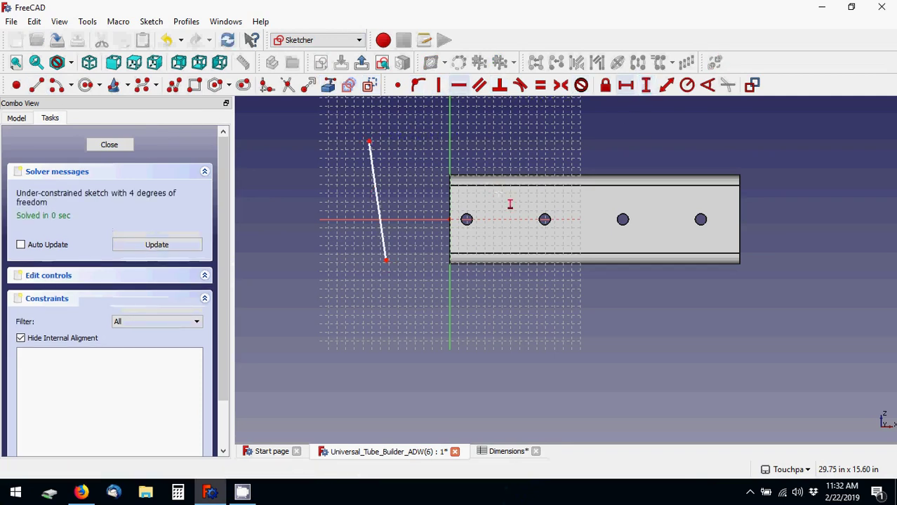
click(368, 141)
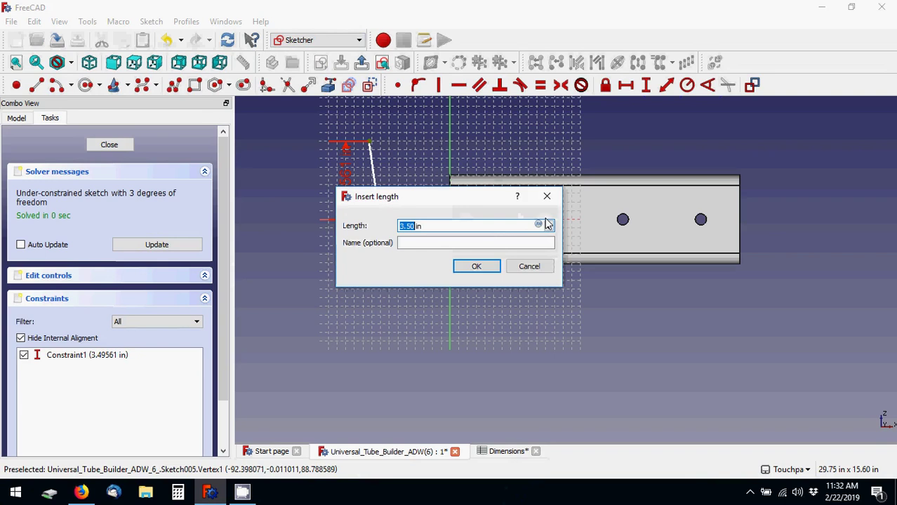
Step: Try the expression Pad.Length as the vertical constraint's length
text(=)
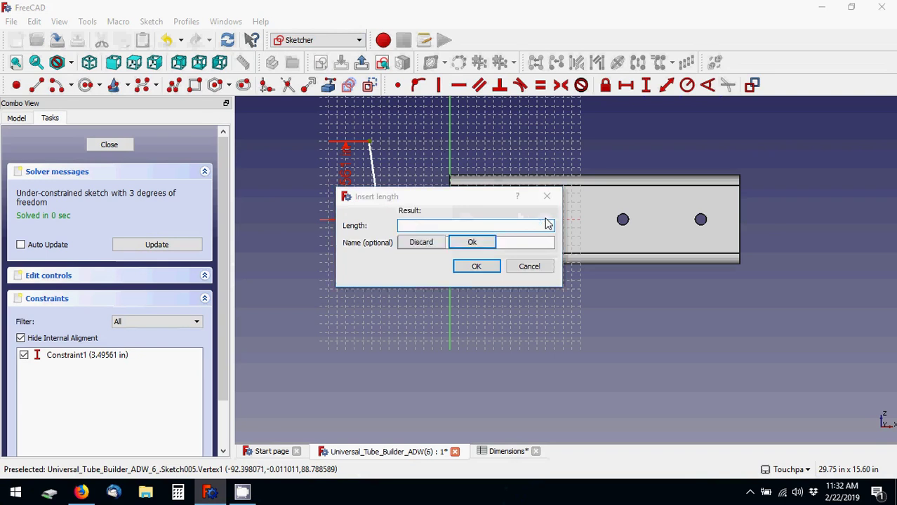
text(Pa,)
key(BackSpace)
text(d.Length)
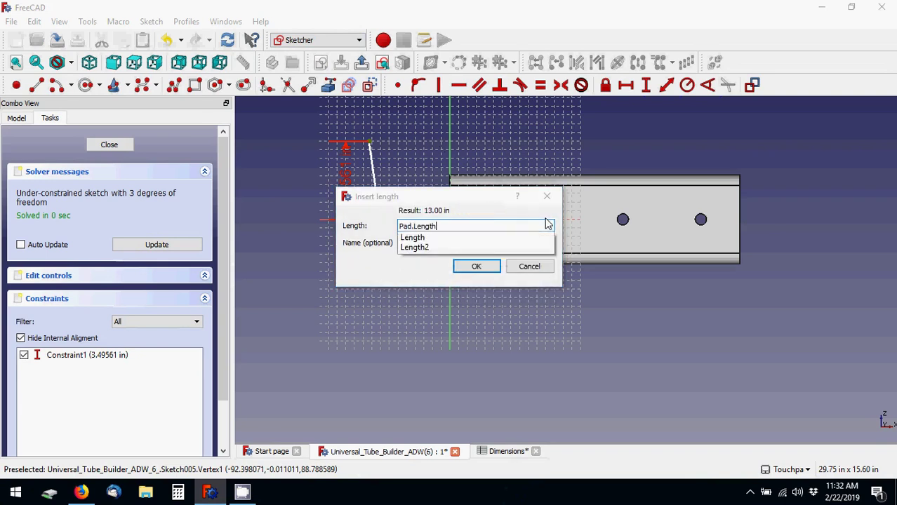
Step: Replace the constraint's length expression with Dimensions.Label to test referencing the spreadsheet's label
key(BackSpace)
key(BackSpace)
key(BackSpace)
key(BackSpace)
key(BackSpace)
key(BackSpace)
key(BackSpace)
key(BackSpace)
key(BackSpace)
key(BackSpace)
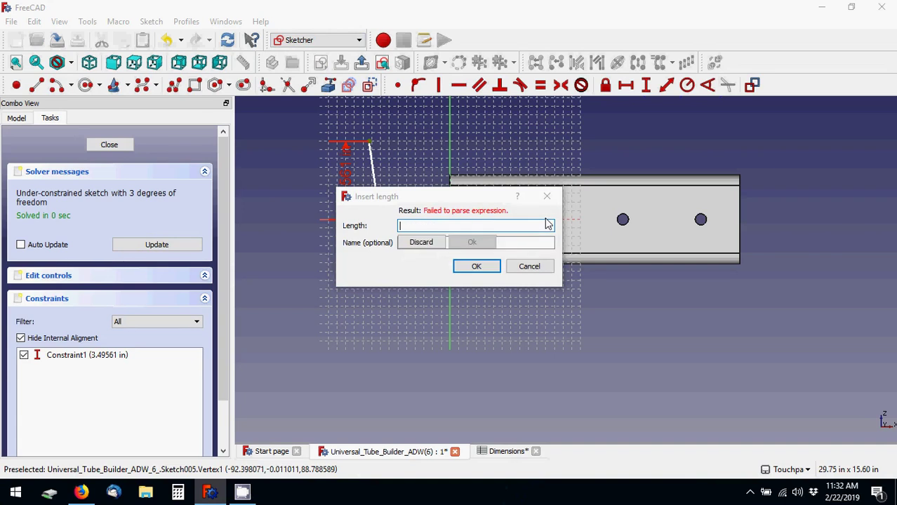
text(Dimensions.)
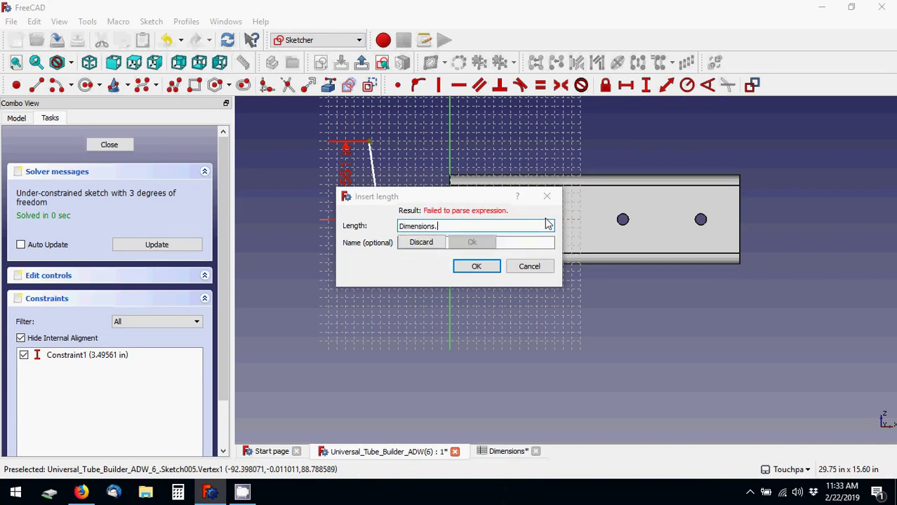
text(L)
key(BackSpace)
text(Label)
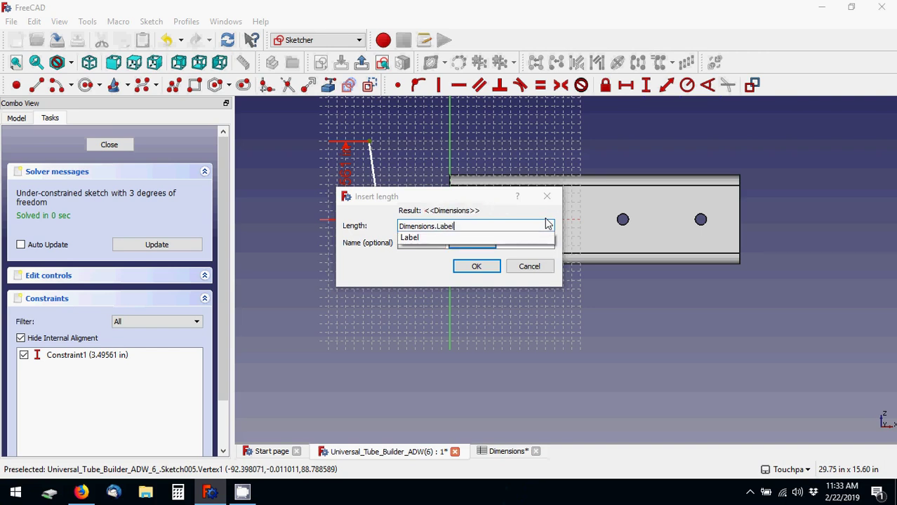
Step: Try referencing another sketch's constraints by replacing the length expression with Sketch003.Constraint
key(BackSpace)
key(BackSpace)
key(BackSpace)
key(BackSpace)
key(BackSpace)
key(BackSpace)
key(BackSpace)
key(BackSpace)
key(BackSpace)
key(BackSpace)
key(BackSpace)
key(BackSpace)
key(BackSpace)
key(BackSpace)
key(BackSpace)
key(BackSpace)
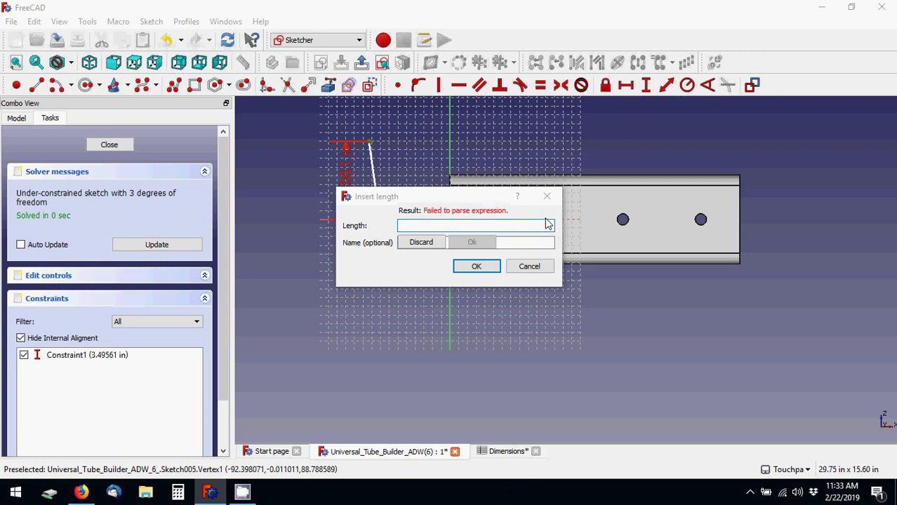
text(S)
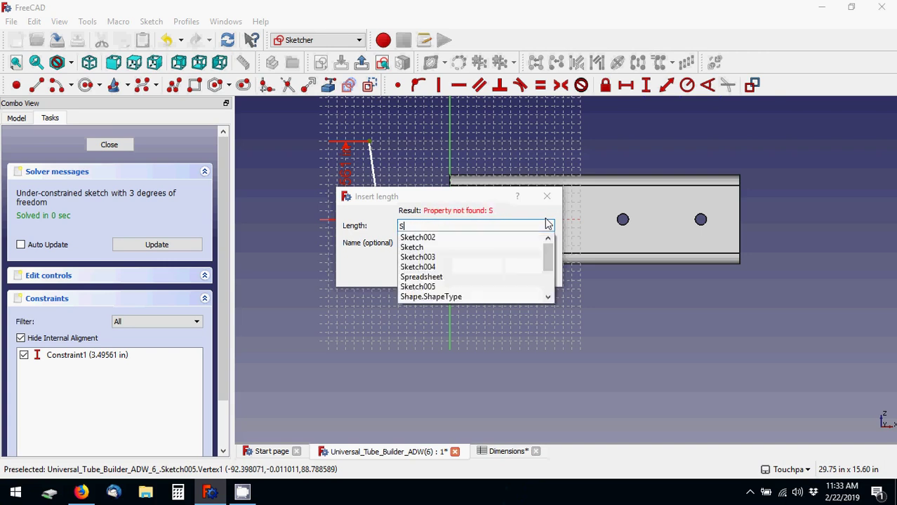
text(ketch003)
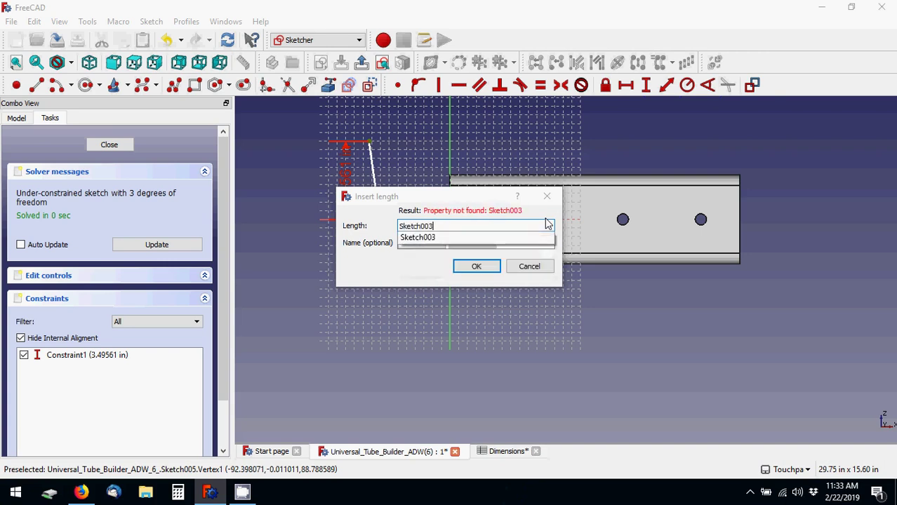
text(.Constra)
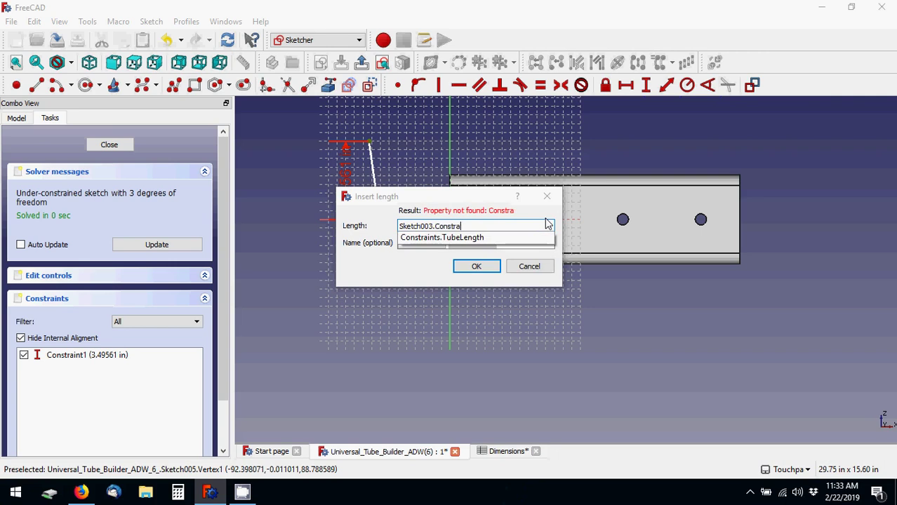
text(t)
Step: Discard the length expression and delete the test line together with its vertical constraint
key(BackSpace)
key(BackSpace)
key(BackSpace)
key(BackSpace)
key(BackSpace)
key(BackSpace)
key(BackSpace)
key(BackSpace)
key(BackSpace)
key(BackSpace)
key(BackSpace)
key(BackSpace)
key(BackSpace)
key(BackSpace)
key(BackSpace)
key(BackSpace)
key(BackSpace)
key(BackSpace)
key(BackSpace)
key(BackSpace)
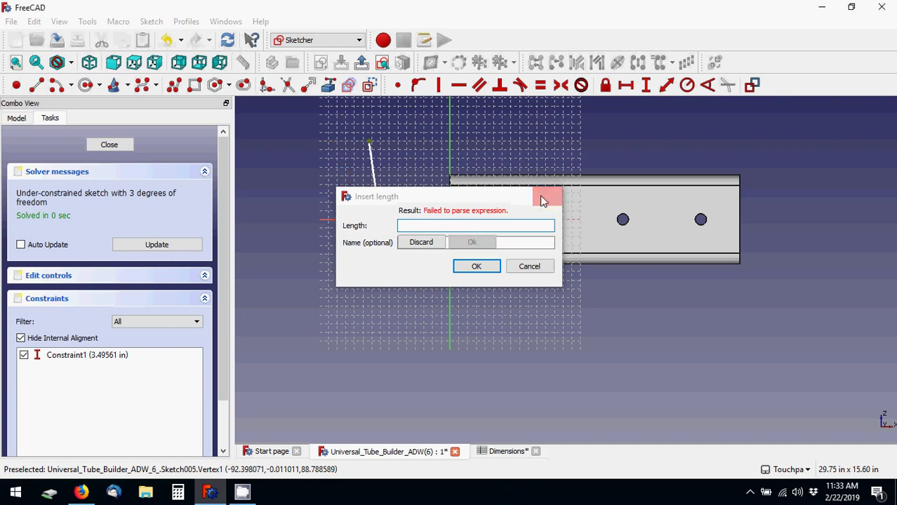
click(545, 198)
drag(442, 311, 337, 125)
key(Delete)
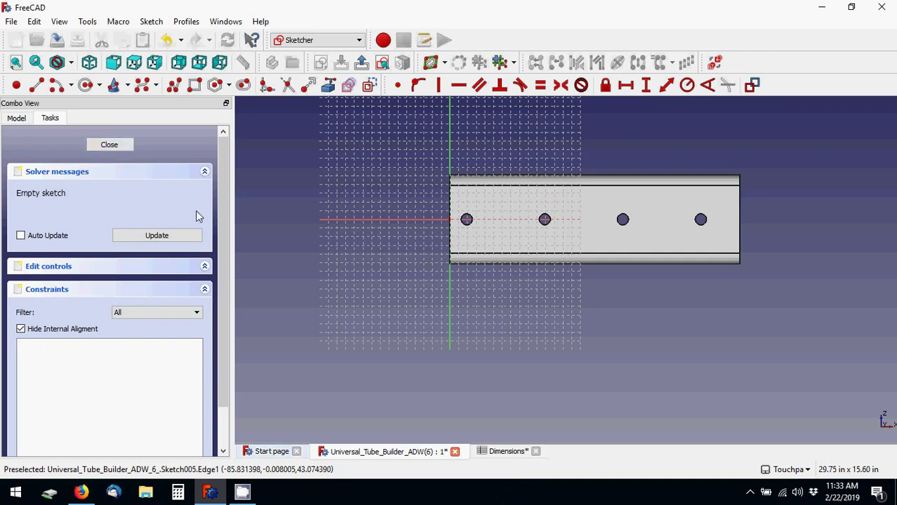
Step: Close the empty sketch and open the Universal_Cylinder_Builder_ADW.FCStd model from Downloads
click(109, 145)
click(12, 22)
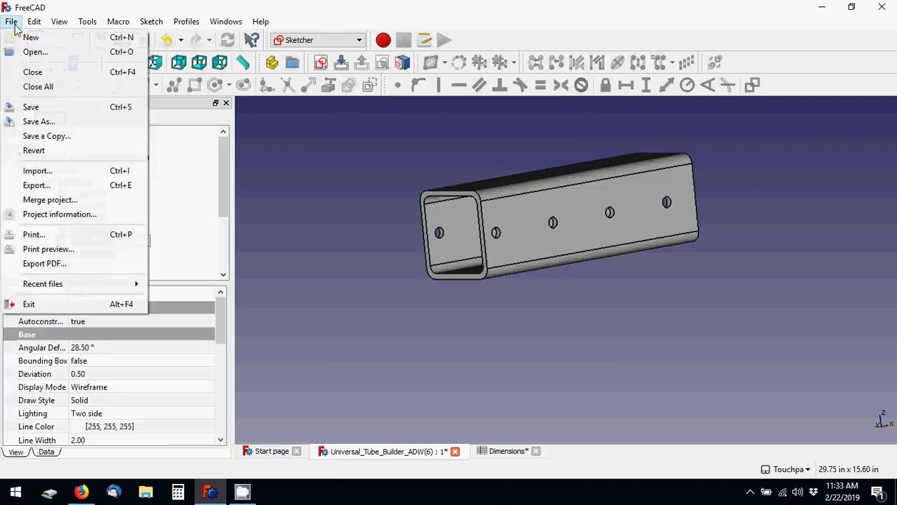
click(56, 51)
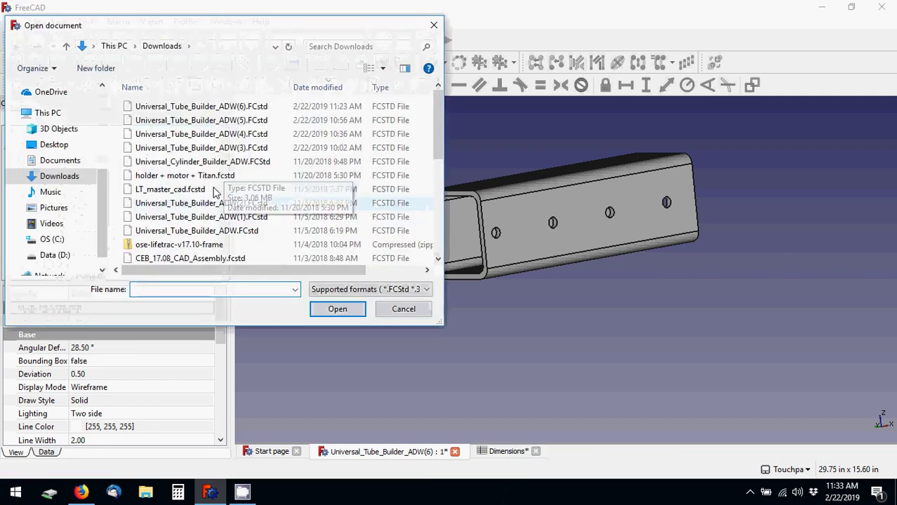
double_click(175, 188)
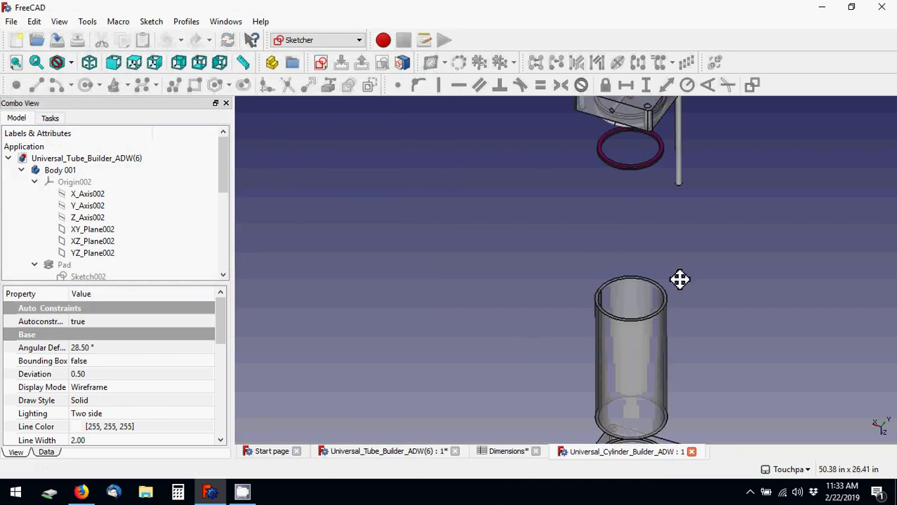
scroll(662, 253, down, 3)
alt+drag(613, 244, 615, 197)
drag(598, 240, 590, 304)
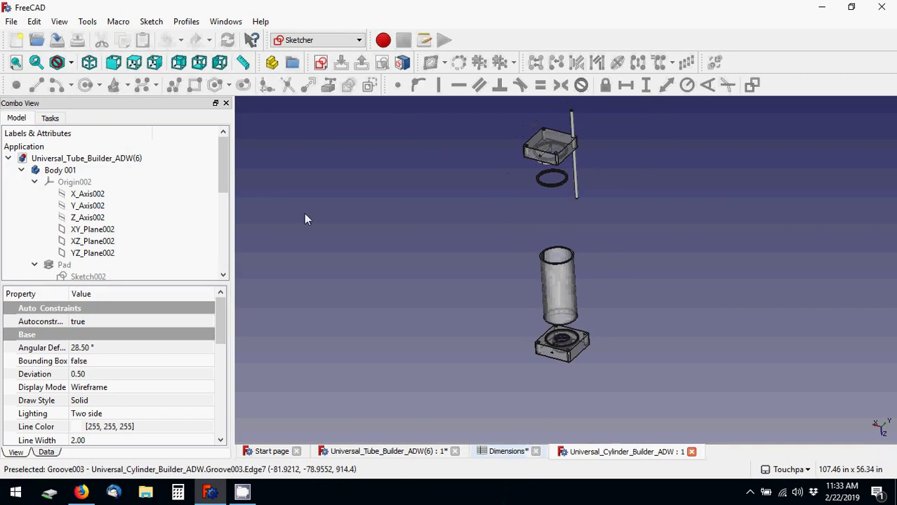
Step: Open the cylinder builder's Spreadsheet and review its cap, tube, piston, rod and seal dimension rows
click(9, 160)
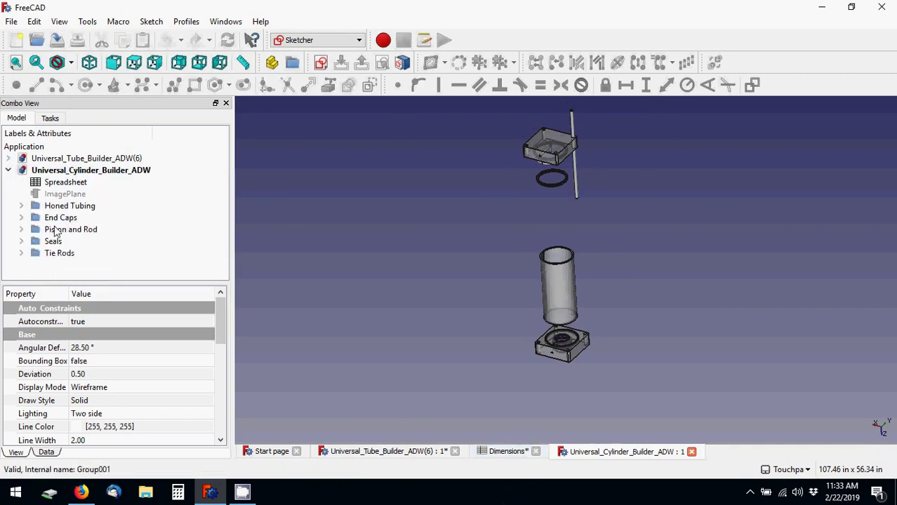
double_click(61, 183)
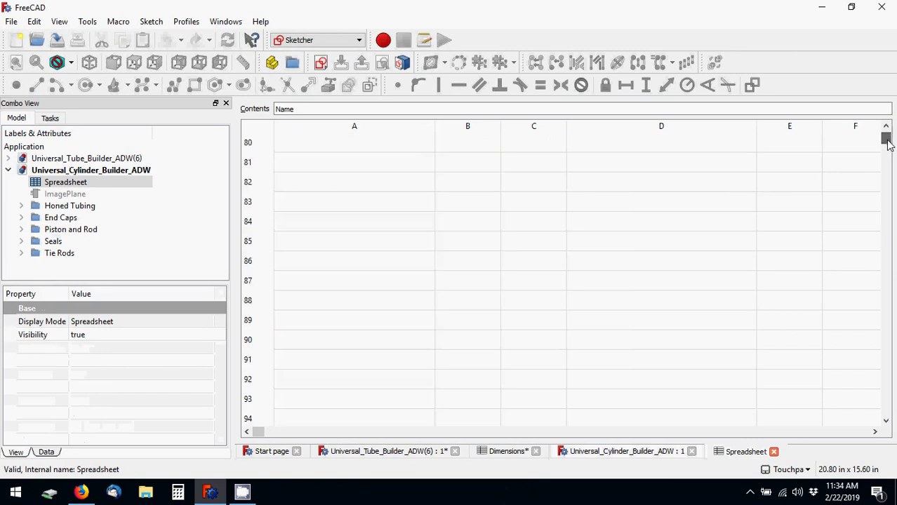
click(886, 421)
click(886, 422)
click(886, 423)
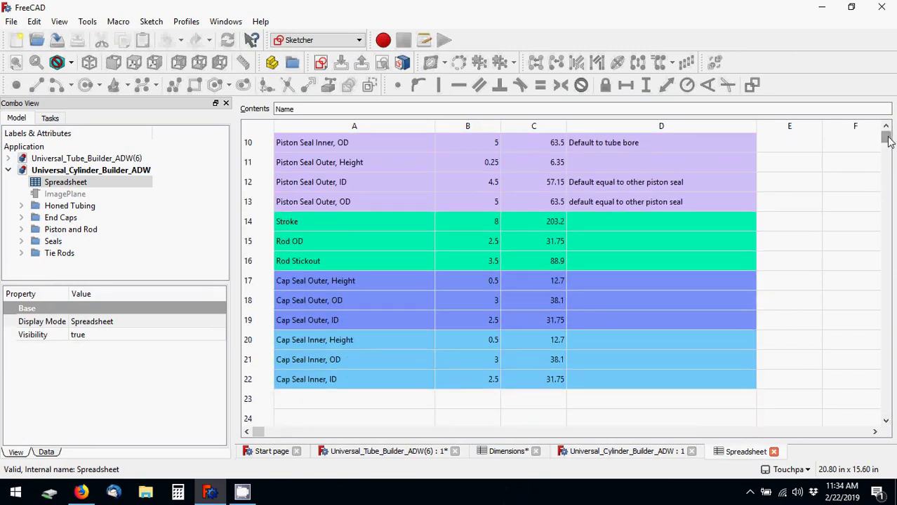
drag(888, 141, 887, 128)
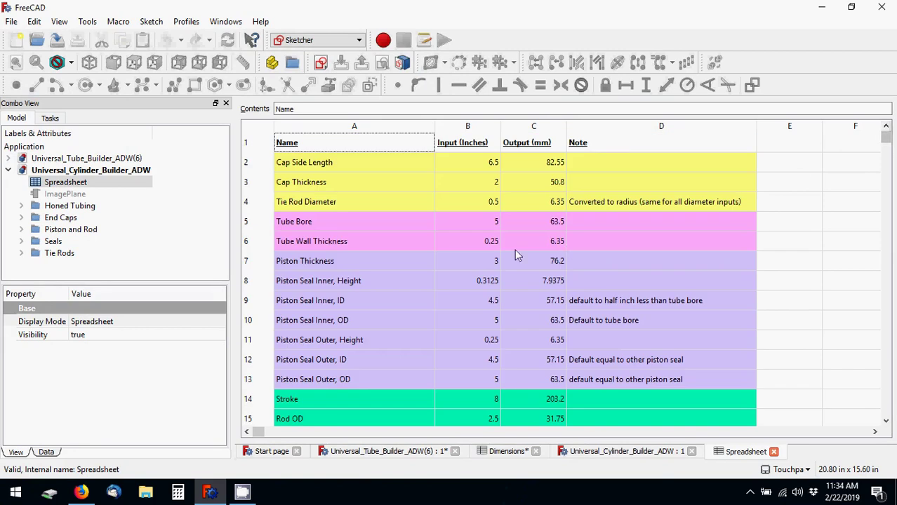
Step: Return to the cylinder's 3D model, expand the End Caps group, and highlight the Cap to locate it in the assembly
click(616, 451)
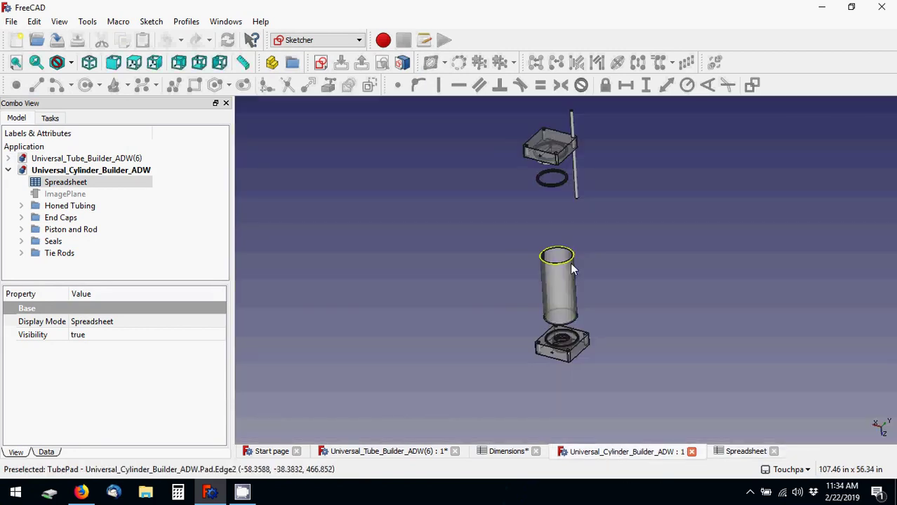
middle_drag(575, 270, 557, 325)
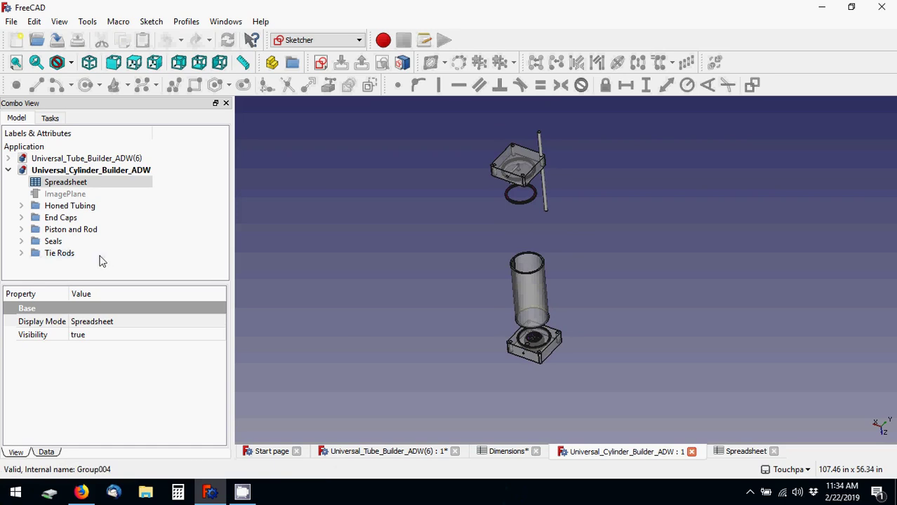
click(21, 218)
click(64, 230)
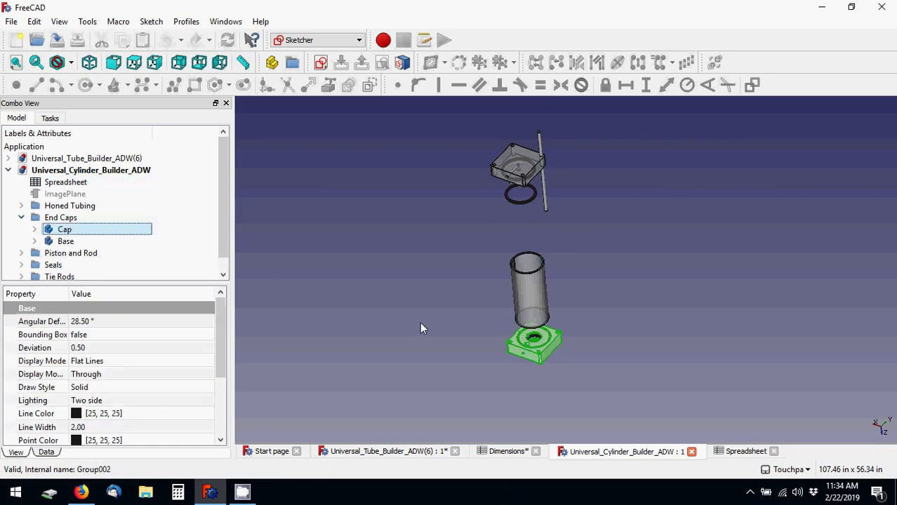
click(716, 437)
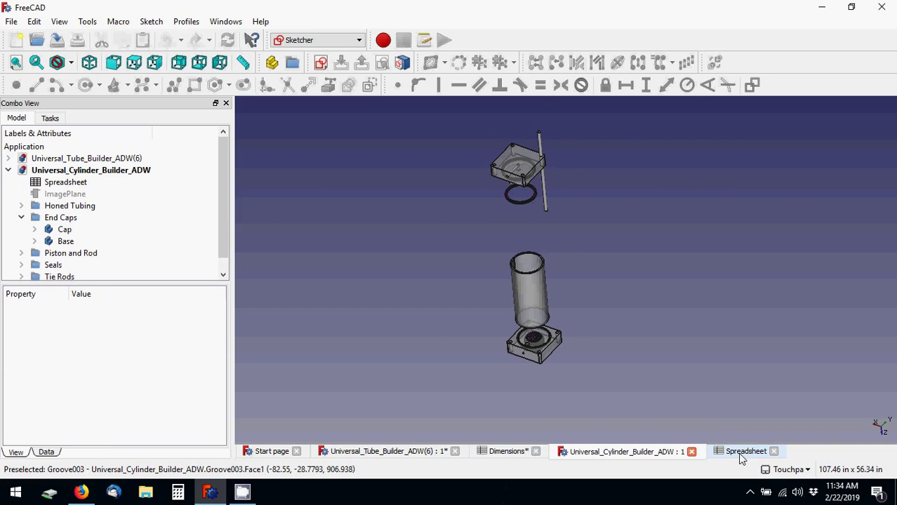
click(243, 493)
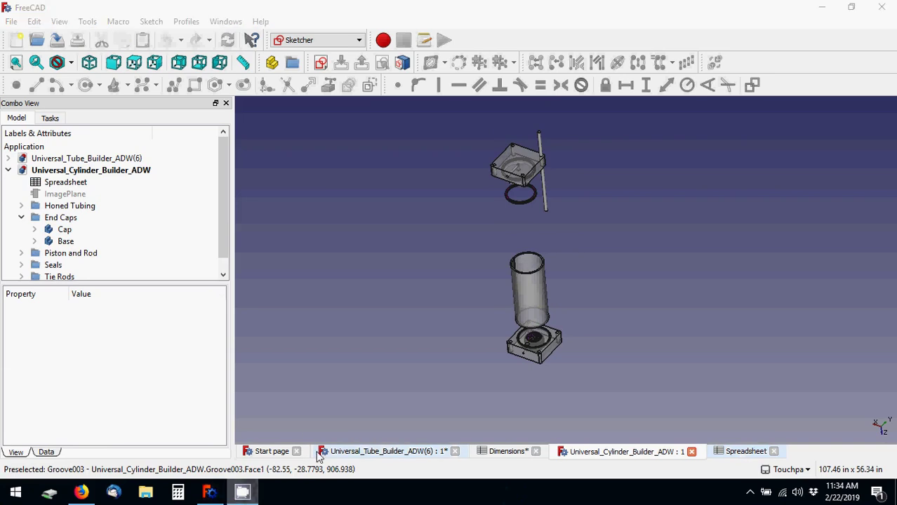
click(640, 340)
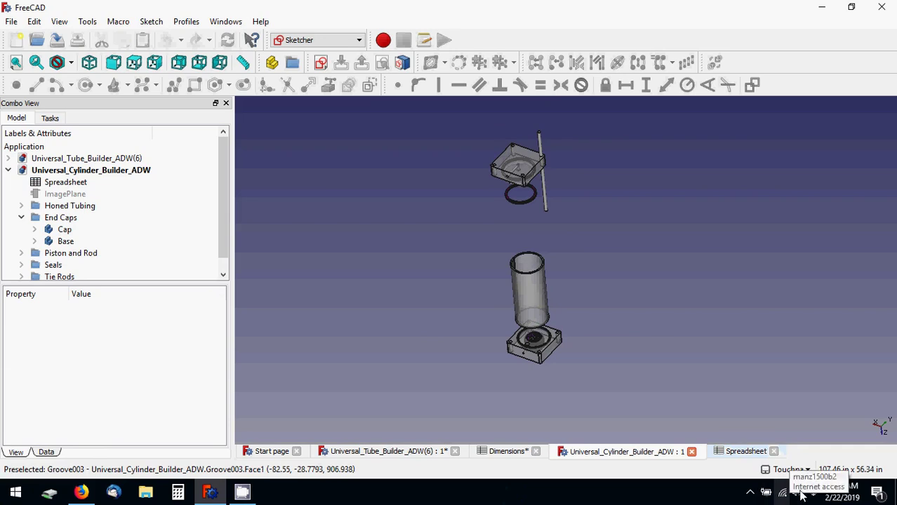
click(750, 492)
click(777, 465)
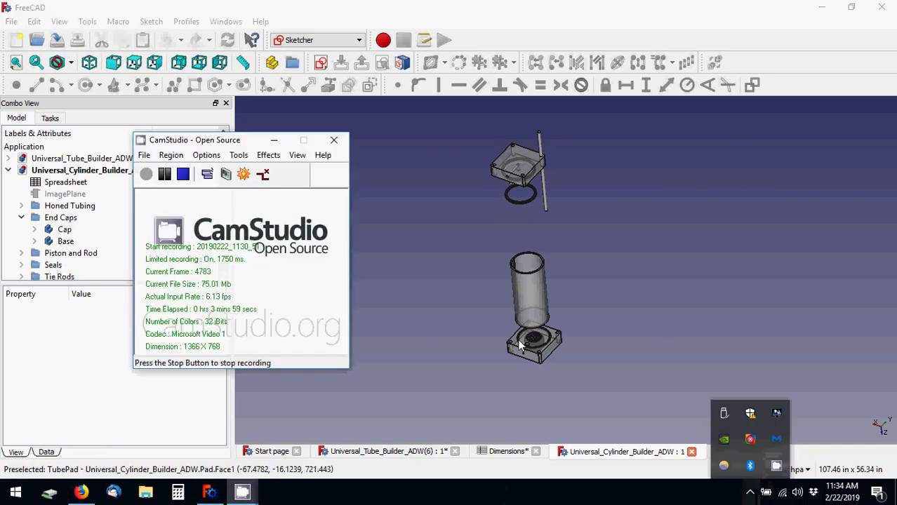